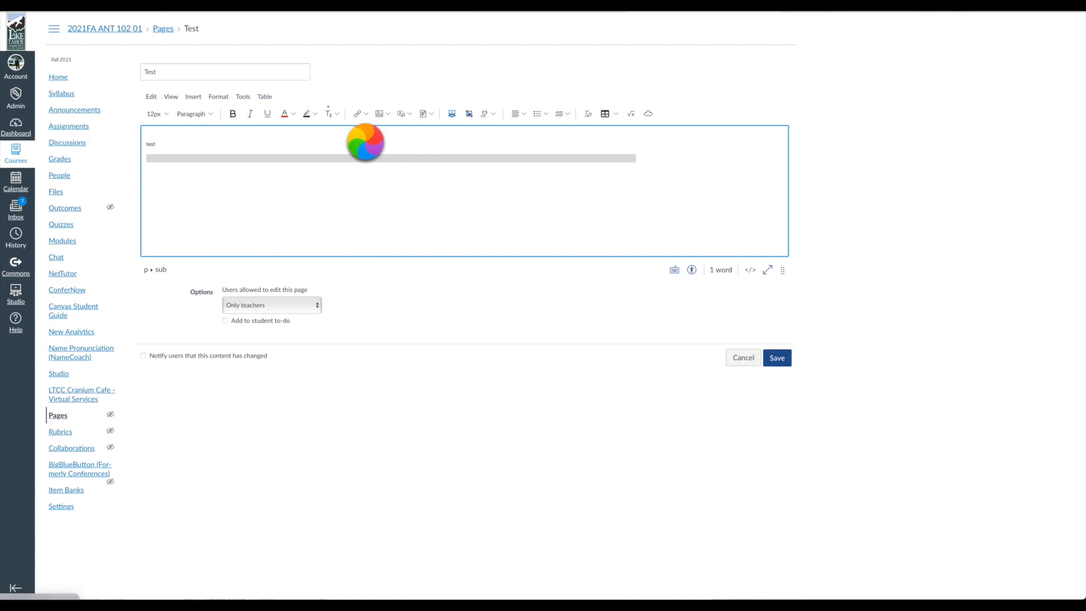
Compare the formatting tools of a blank Word document with those of the Test page's Rich Content Editor in Canvas.
left_click_drag(386, 64, 385, 27)
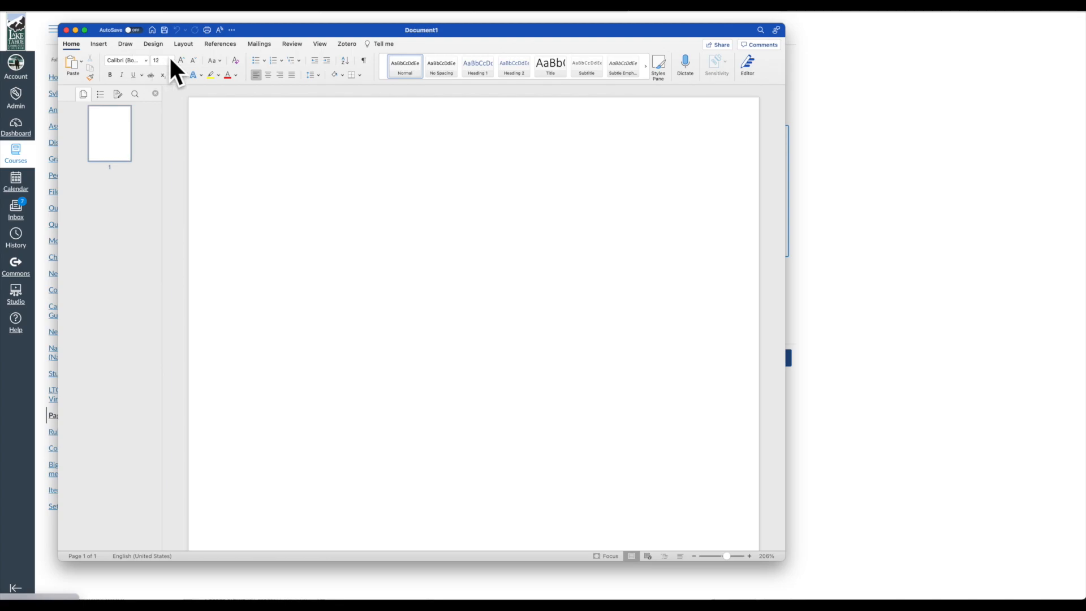
left_click(974, 104)
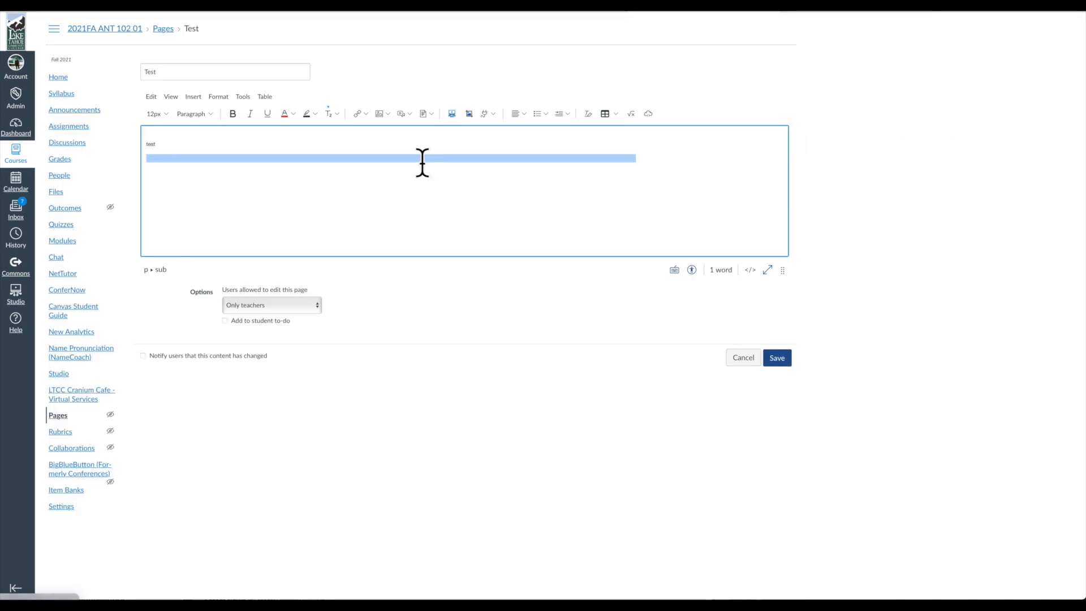
left_click(1, 151)
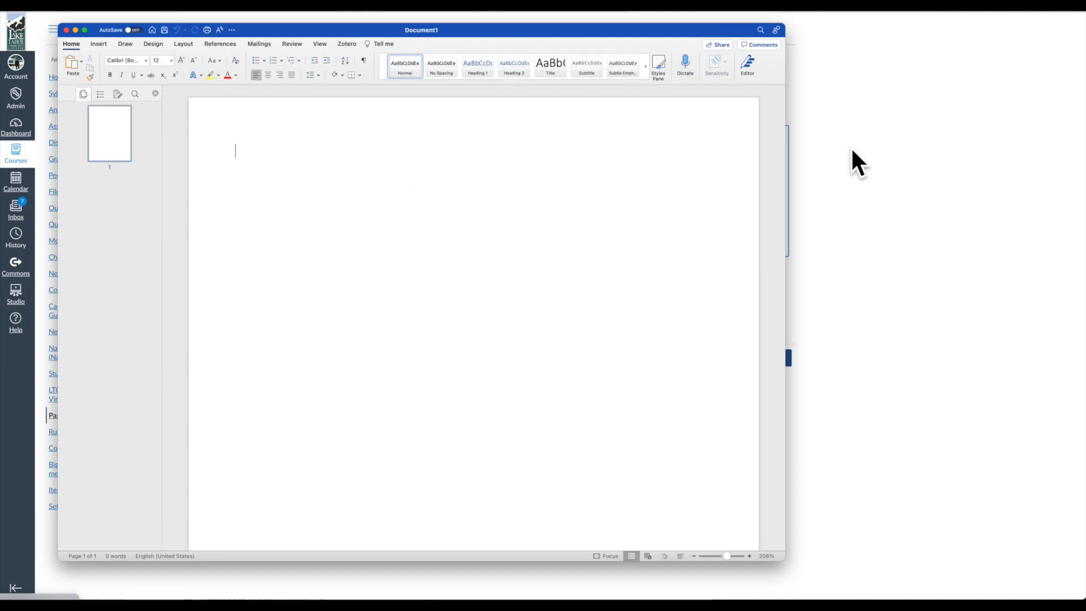
left_click(901, 159)
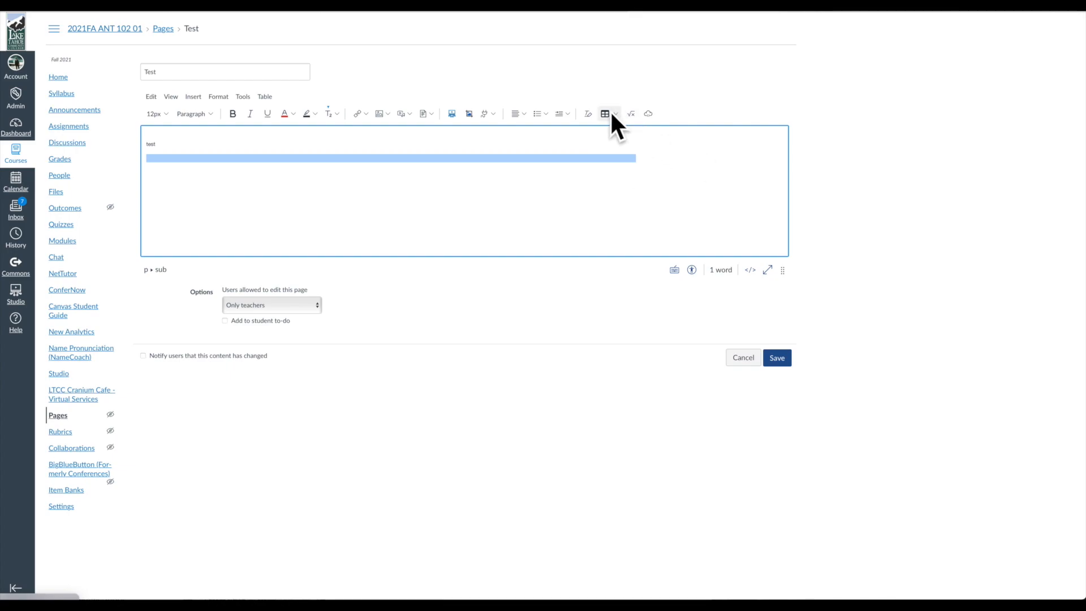
Examine the table, cell, row and column commands available for the Test page's content.
left_click(264, 96)
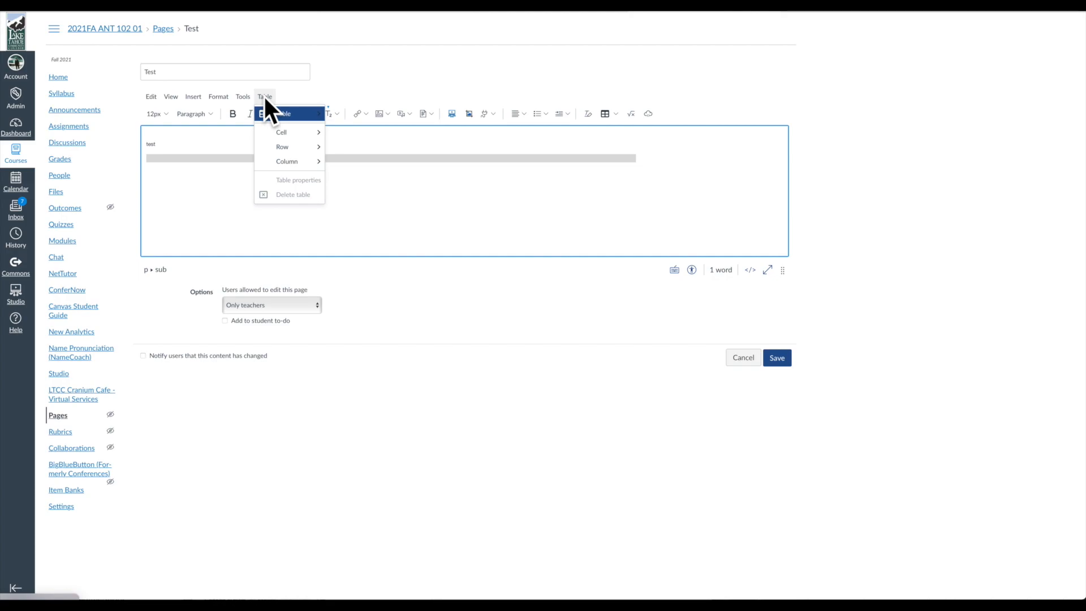
left_click(614, 114)
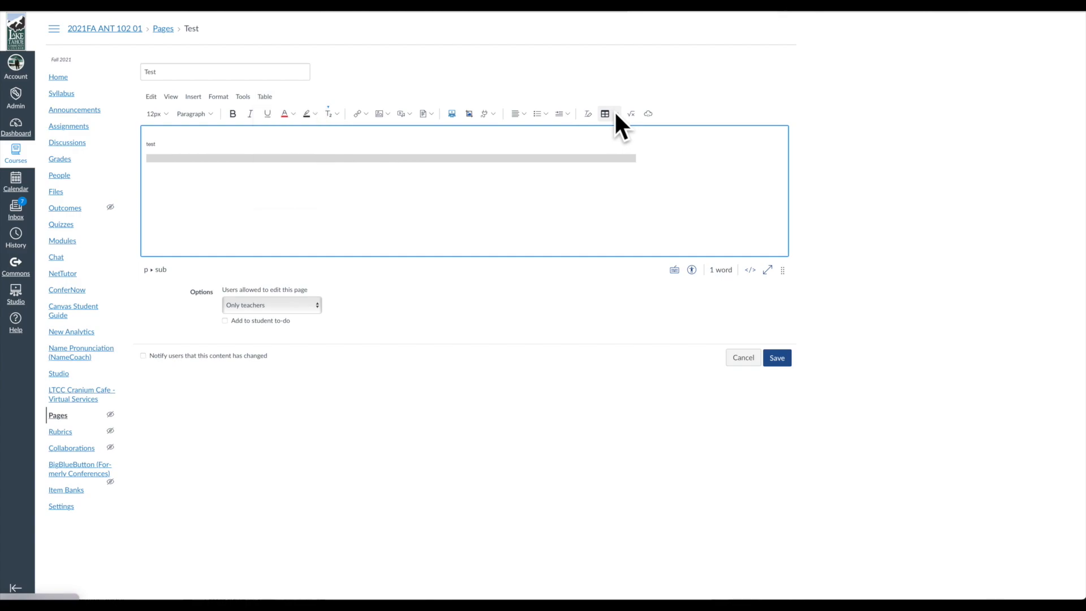
left_click(615, 114)
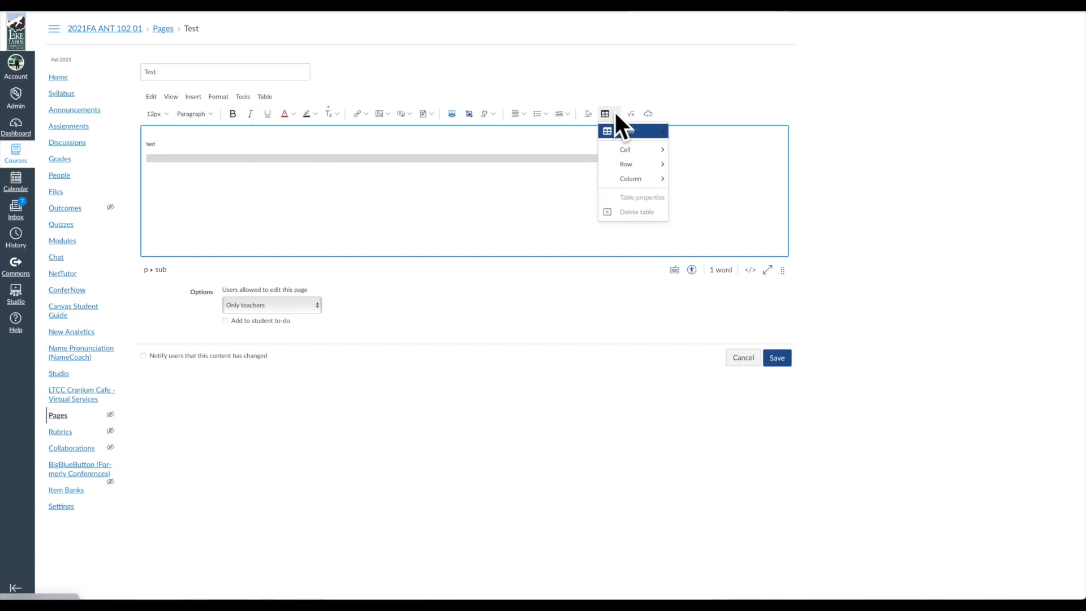
left_click(371, 230)
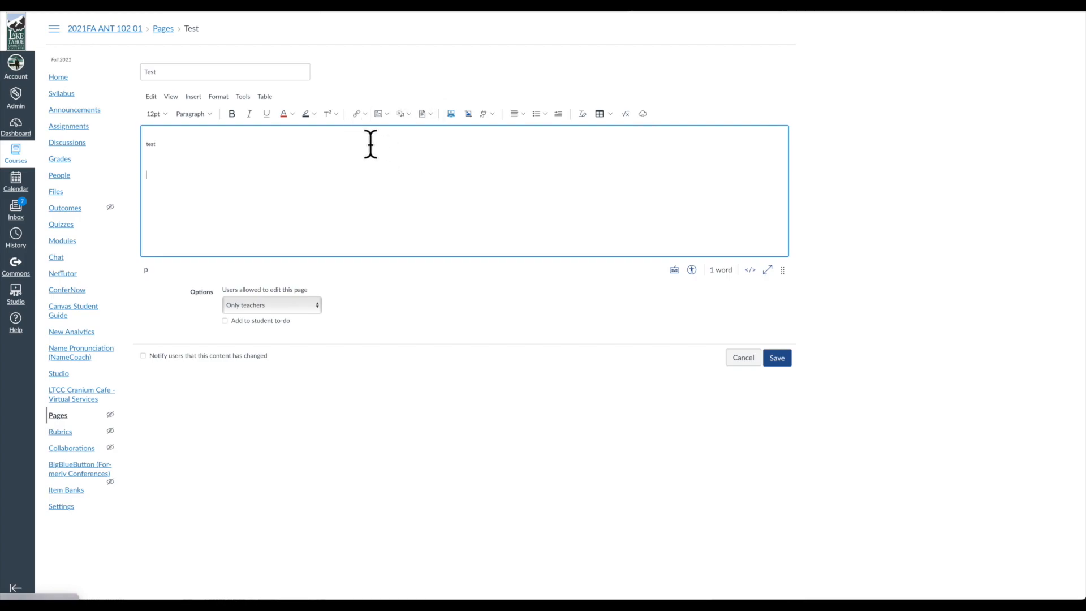
View the equation editor for the line below the test text and close it without inserting an equation.
left_click(178, 151)
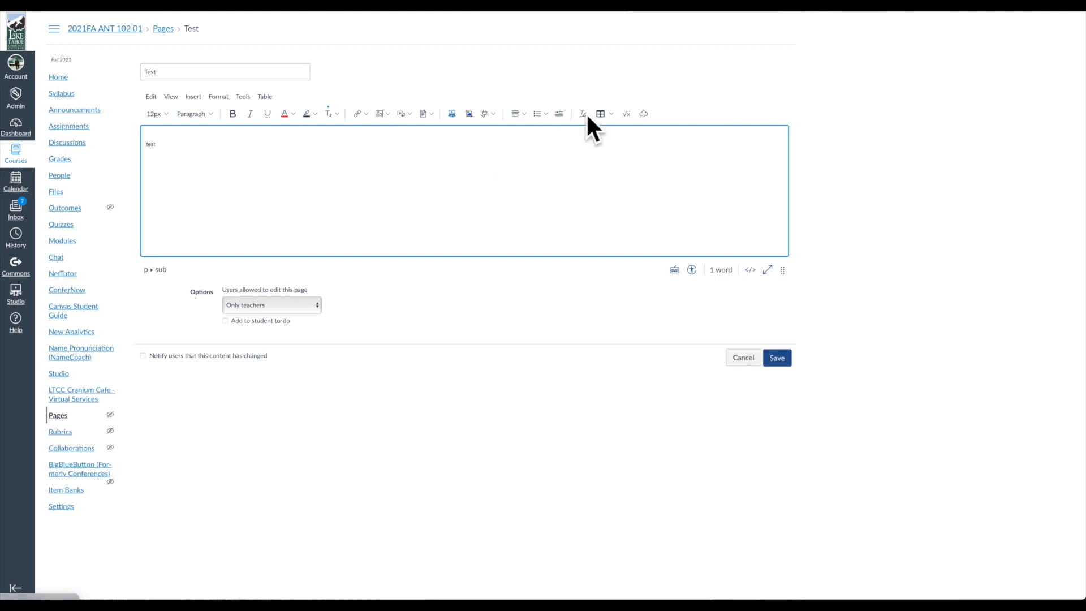
left_click(626, 115)
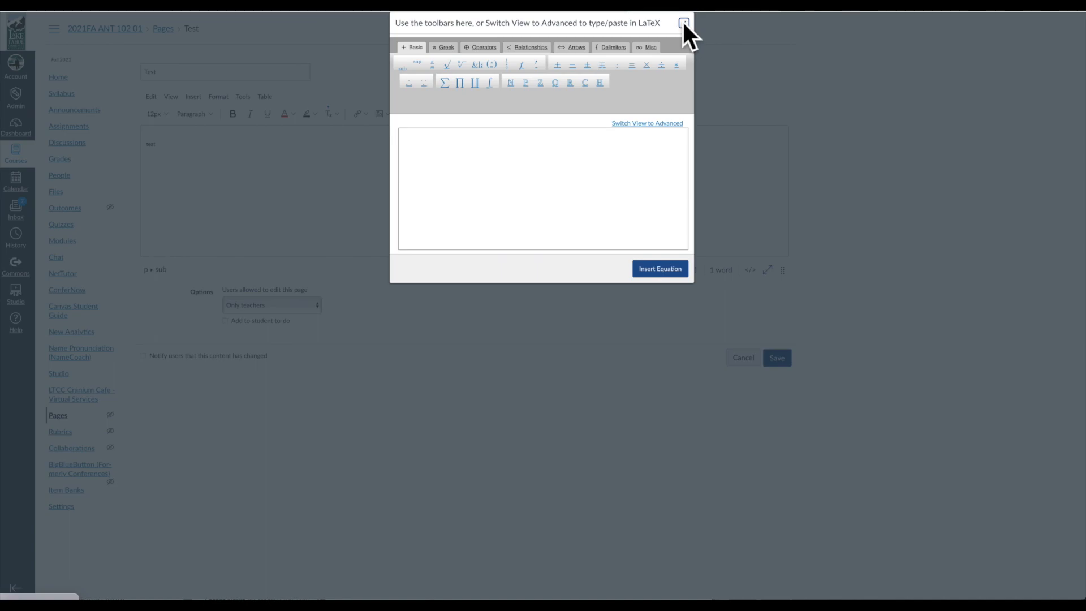
left_click(683, 24)
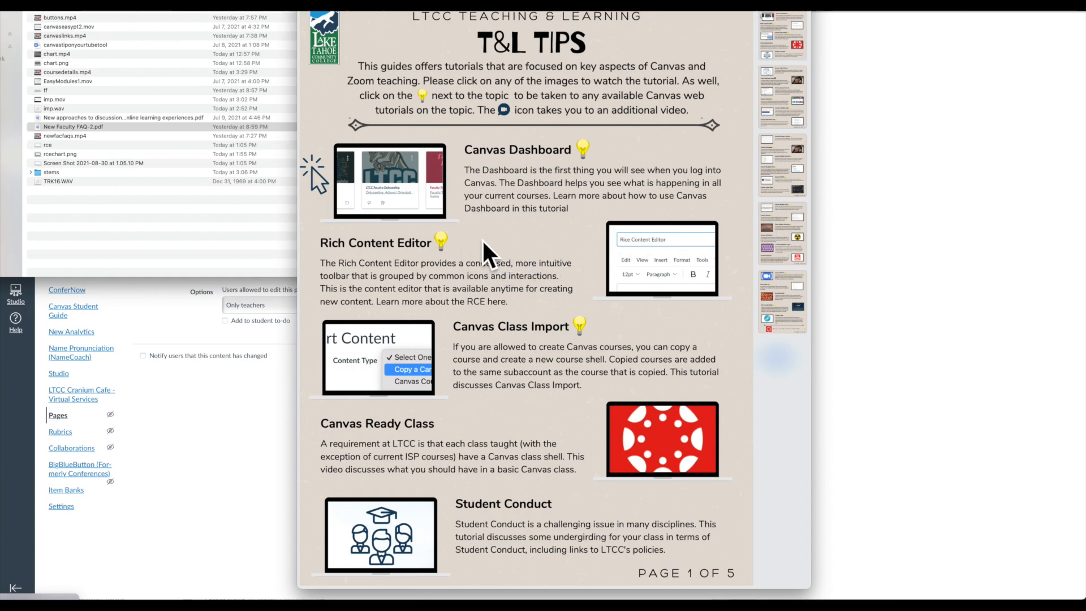
Look through the University of Pittsburgh's Canvas Rich Text Editor guide, including its labelled editor components, and return to the Test page.
left_click(911, 251)
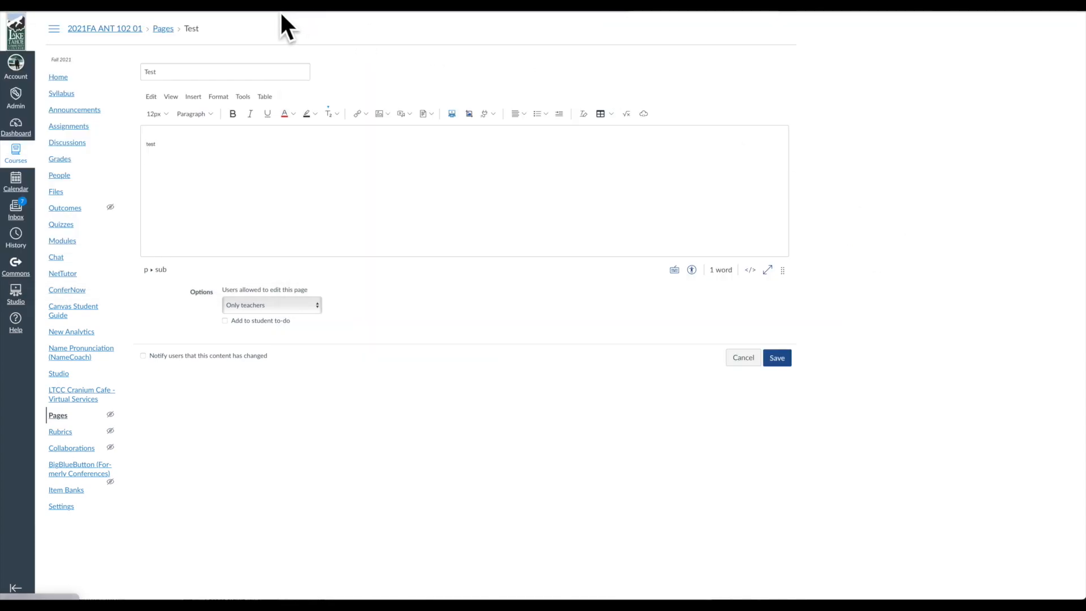
left_click(236, 7)
scroll(738, 318, "down", 9)
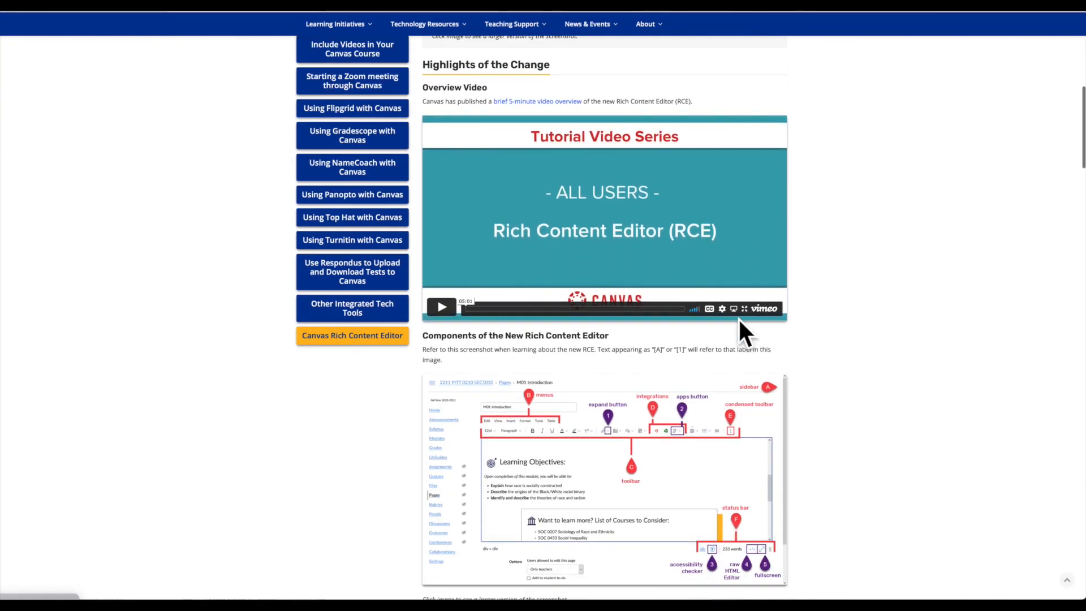
scroll(738, 318, "down", 15)
scroll(738, 317, "down", 7)
scroll(738, 318, "down", 15)
scroll(738, 320, "down", 19)
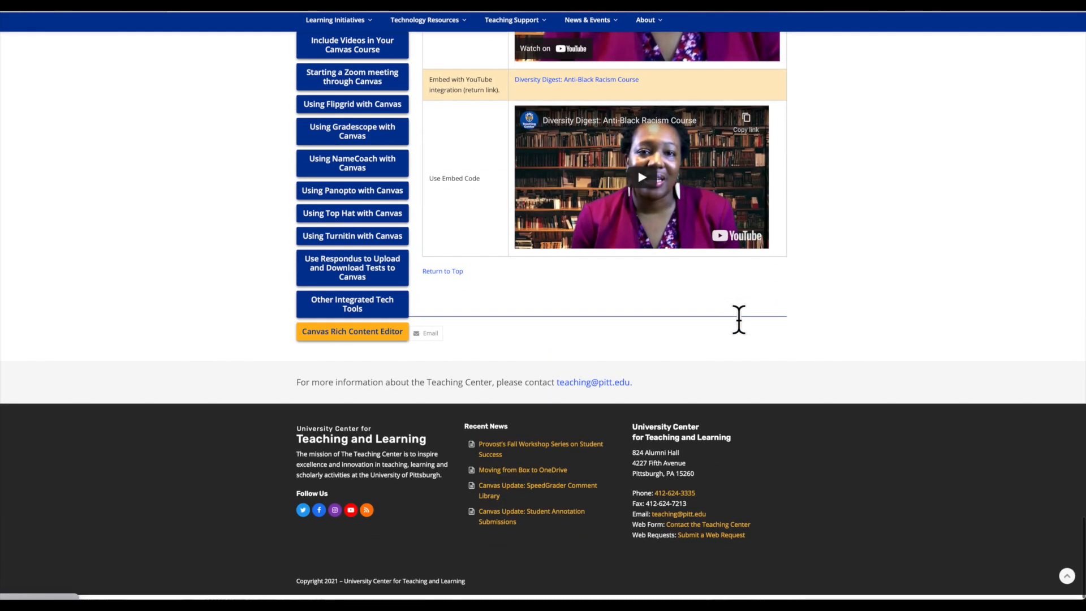
scroll(738, 320, "up", 20)
scroll(740, 321, "up", 15)
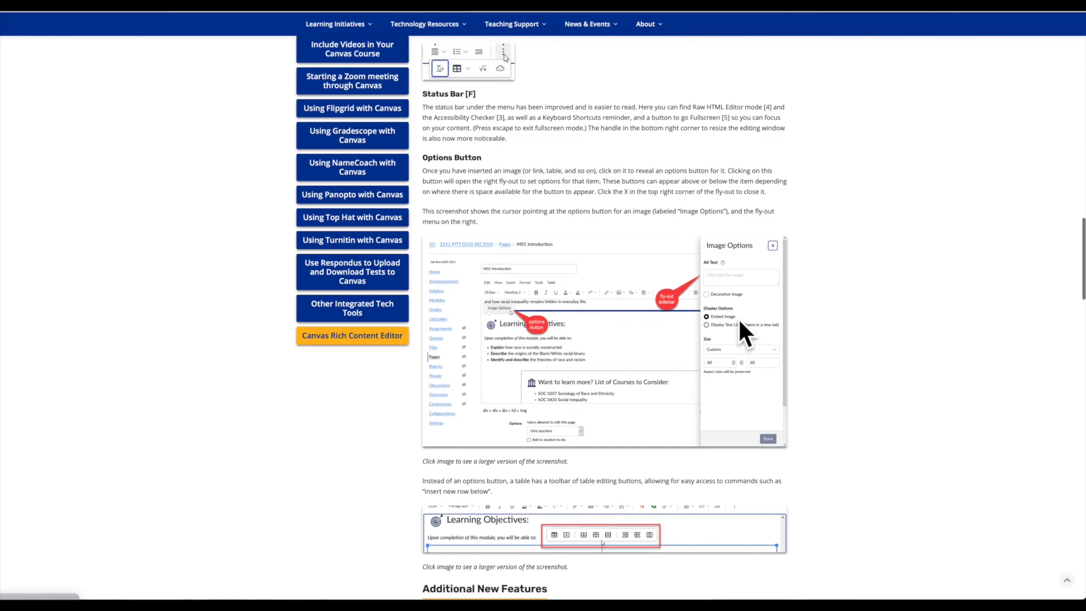
scroll(739, 321, "up", 13)
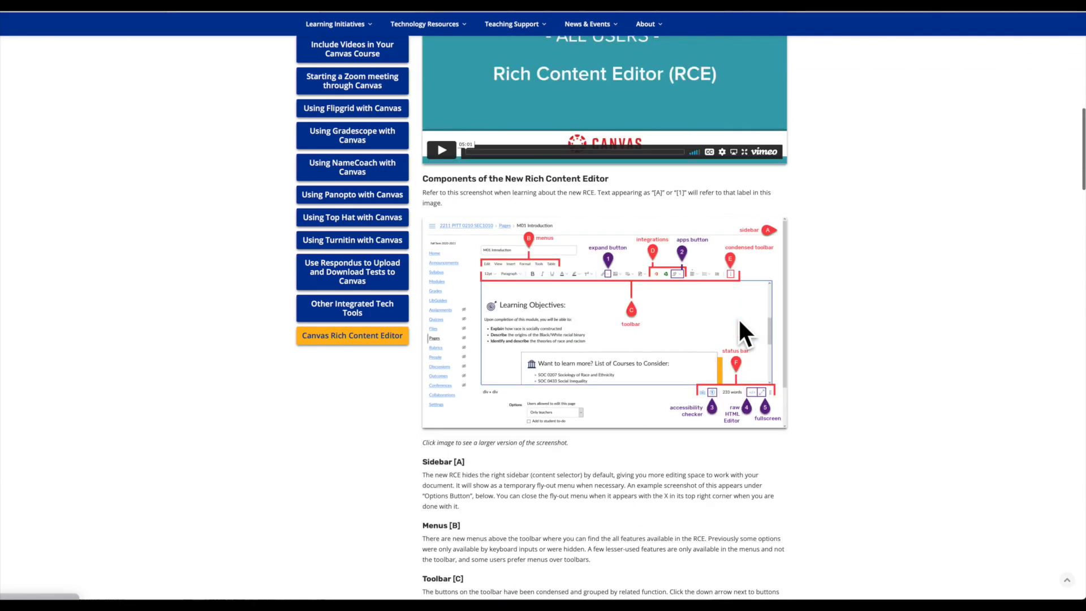
scroll(739, 321, "up", 11)
scroll(738, 317, "up", 1)
mouse_move(516, 111)
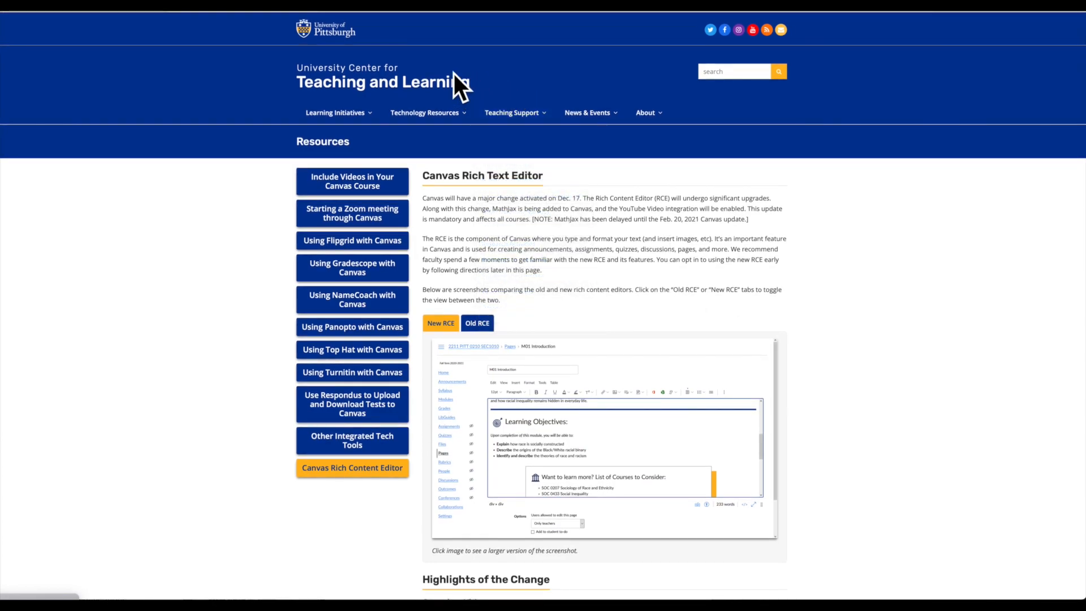
left_click(684, 7)
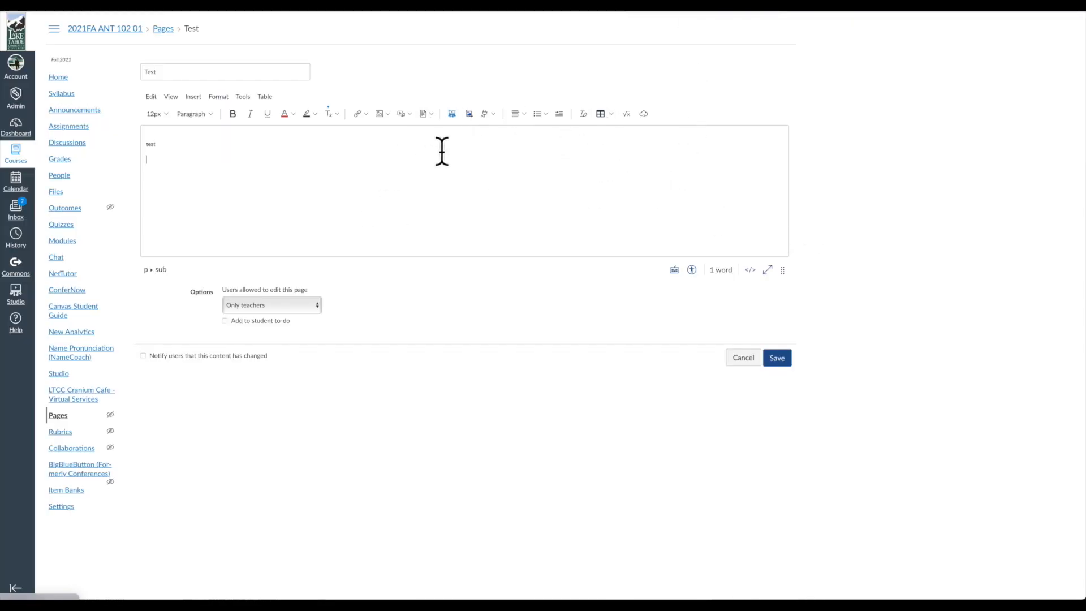
Examine the media choices and the types of content that can be inserted into the Test page.
left_click(408, 114)
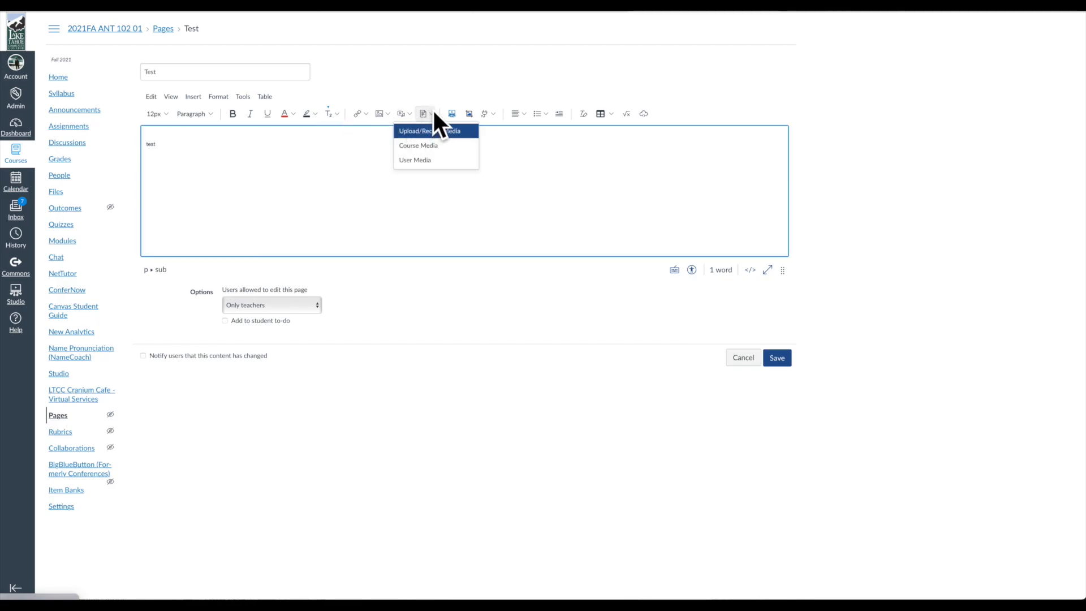
left_click(441, 230)
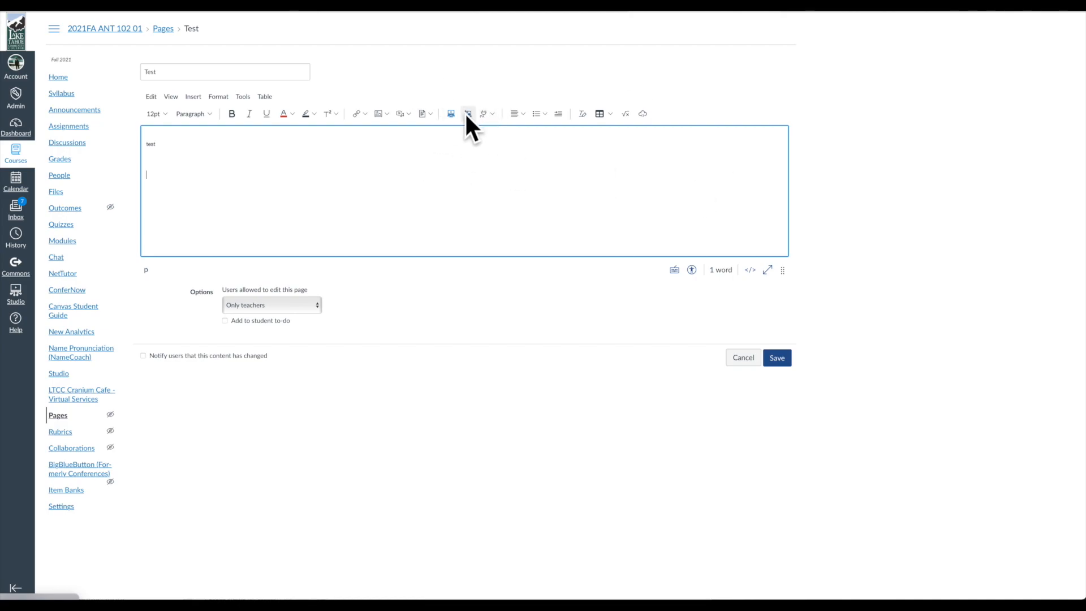
left_click(195, 95)
mouse_move(234, 118)
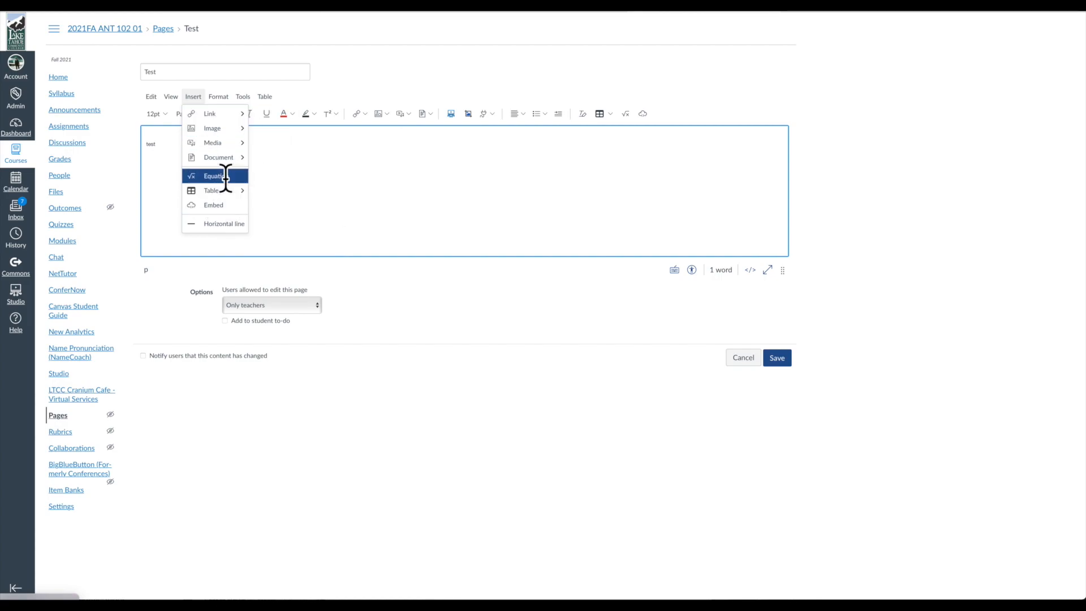
left_click(520, 196)
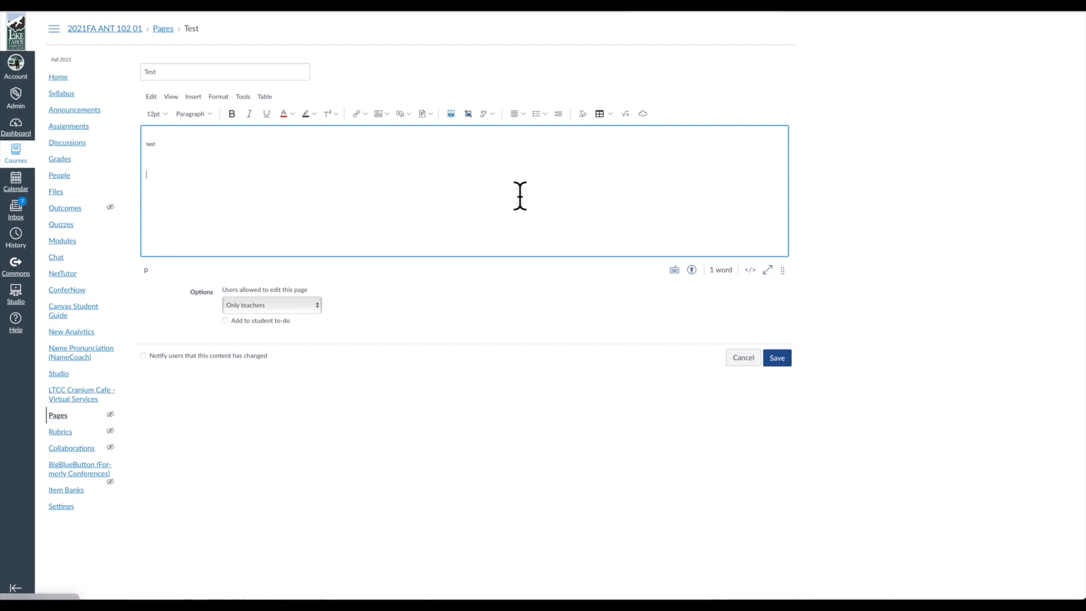
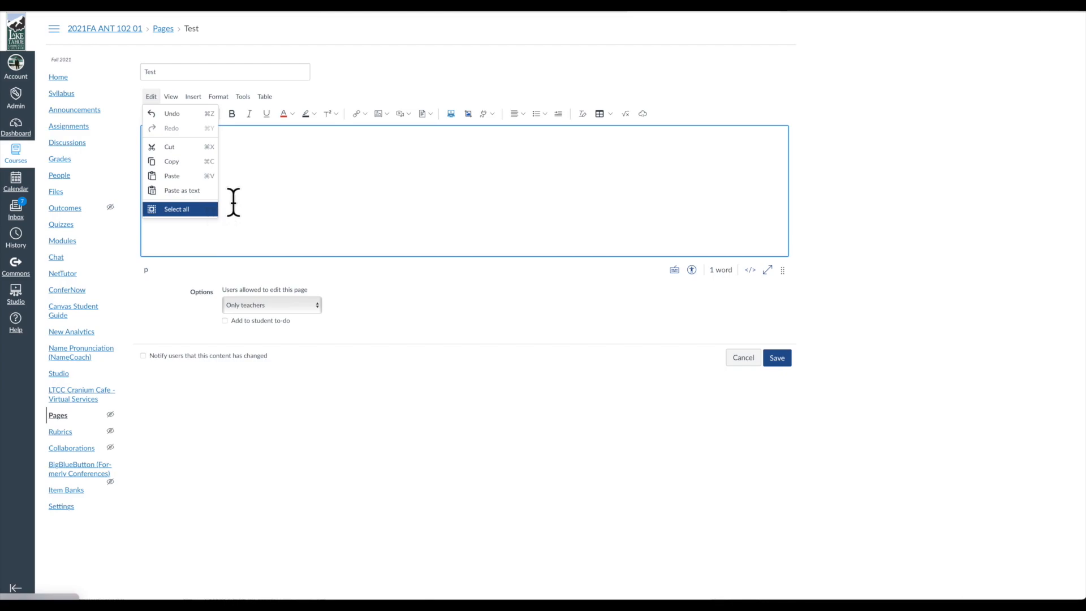
left_click(461, 189)
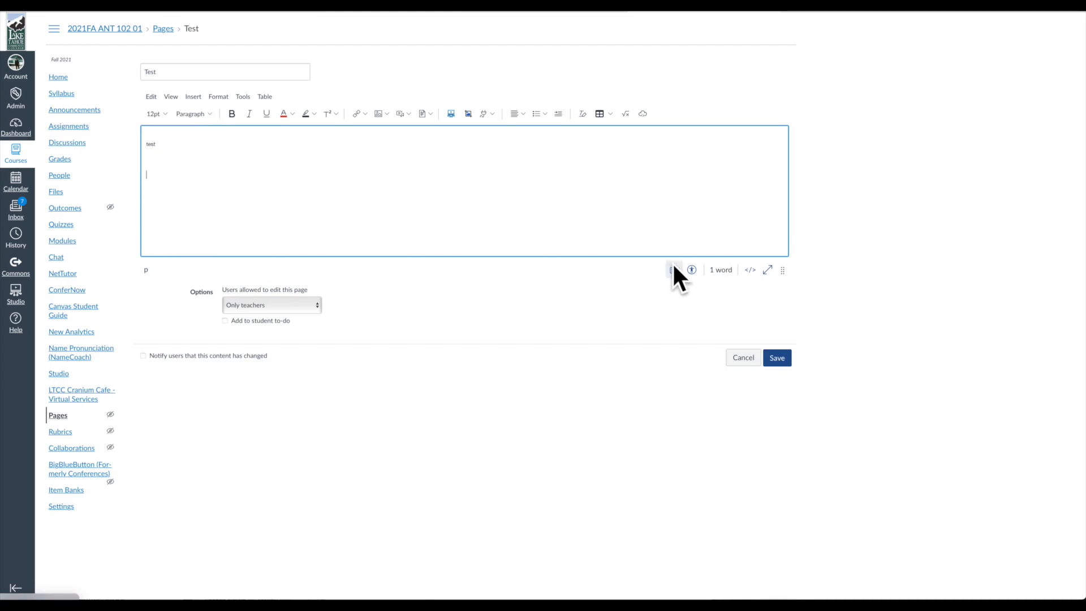
View the editor's keyboard shortcuts and the complete shortcut list in the linked Tiny documentation, and close the shortcuts dialog.
left_click(673, 267)
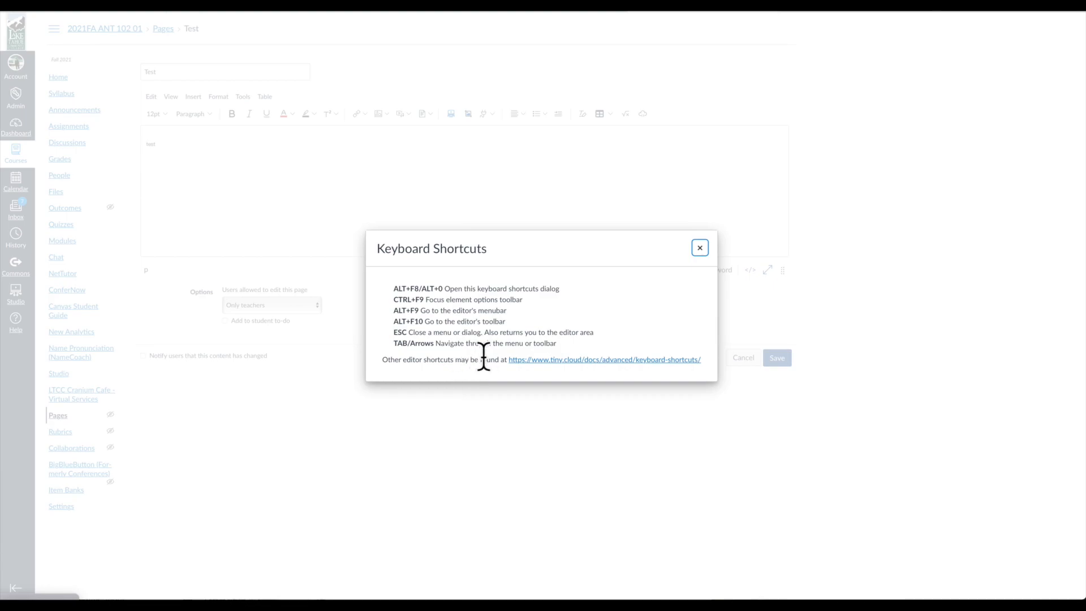
left_click(554, 358)
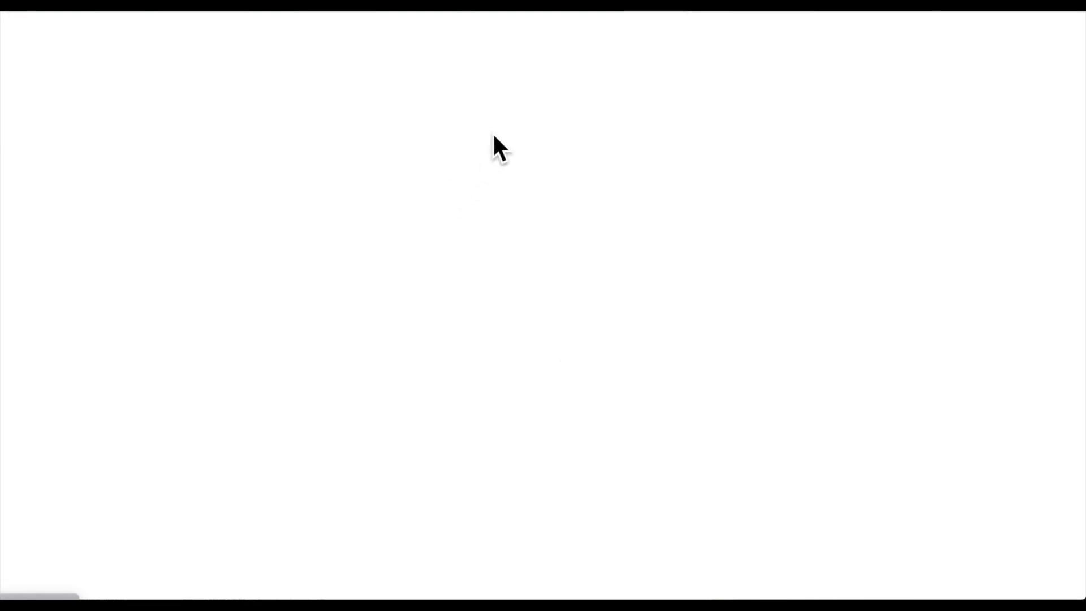
scroll(629, 200, "down", 8)
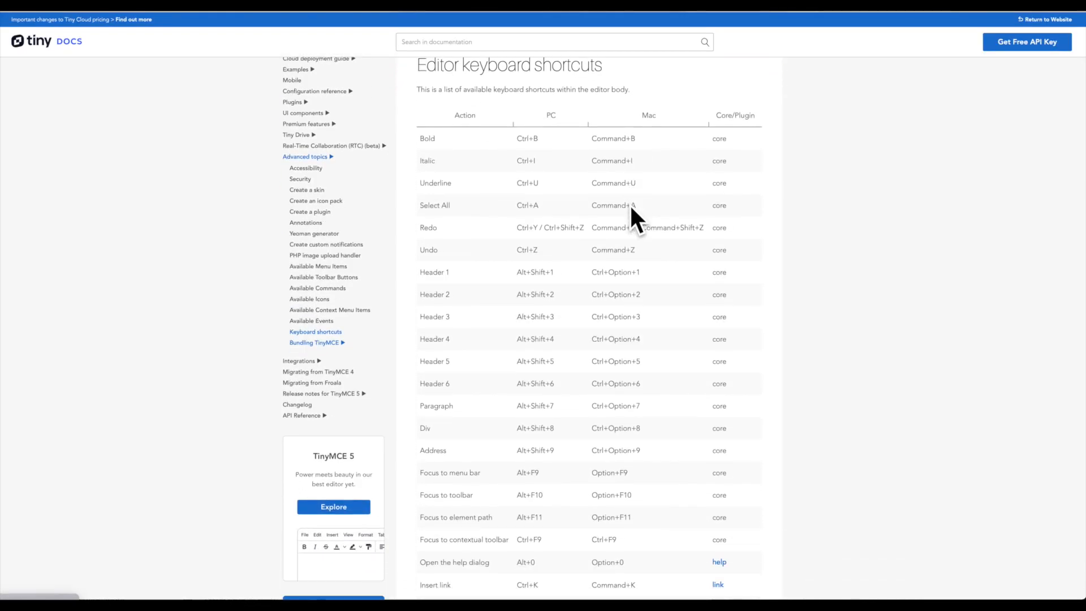
scroll(630, 204, "up", 8)
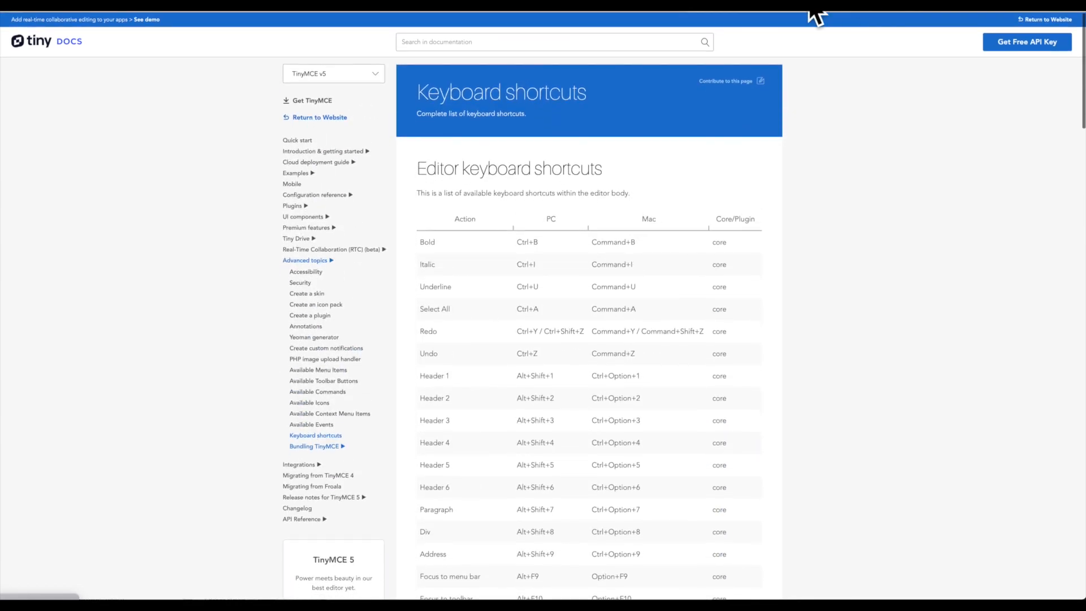
left_click(608, 17)
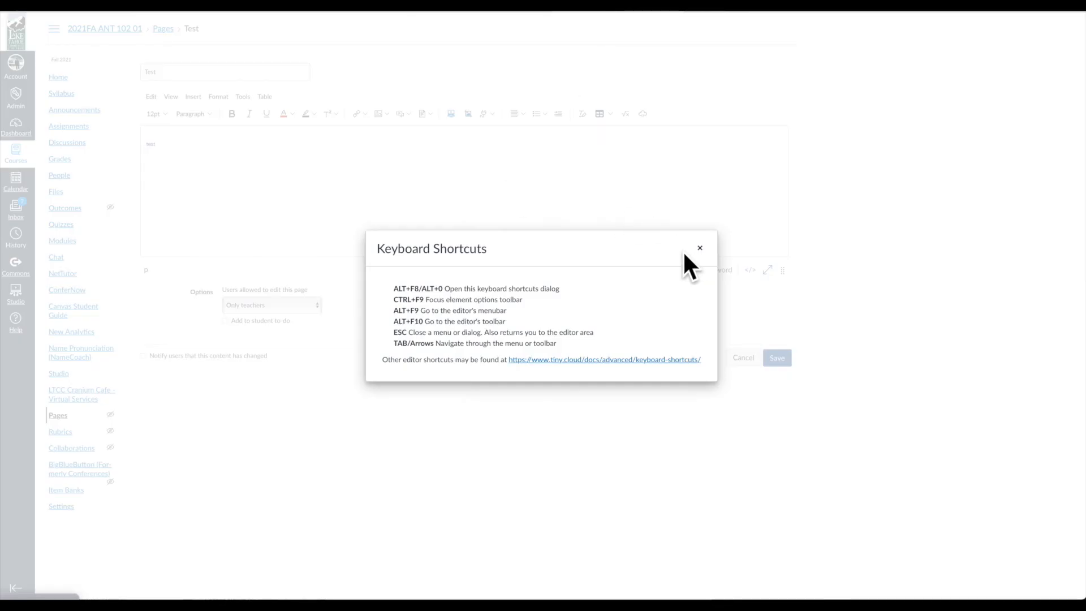
left_click(700, 247)
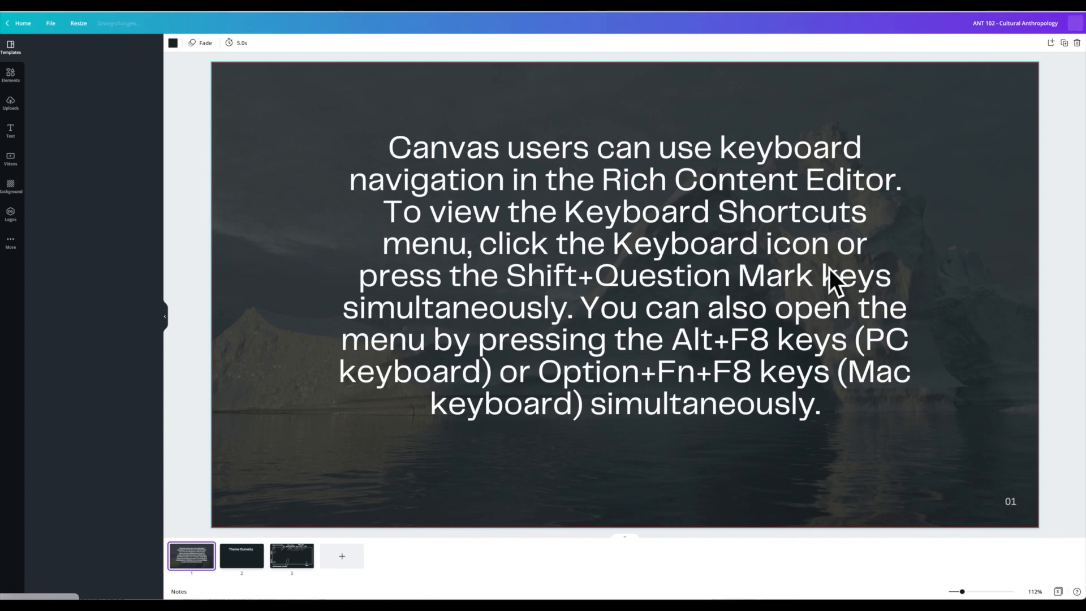
Return from the keyboard navigation slide to the Test page, display the Keyboard Shortcuts dialog again and close it.
left_click(567, 275)
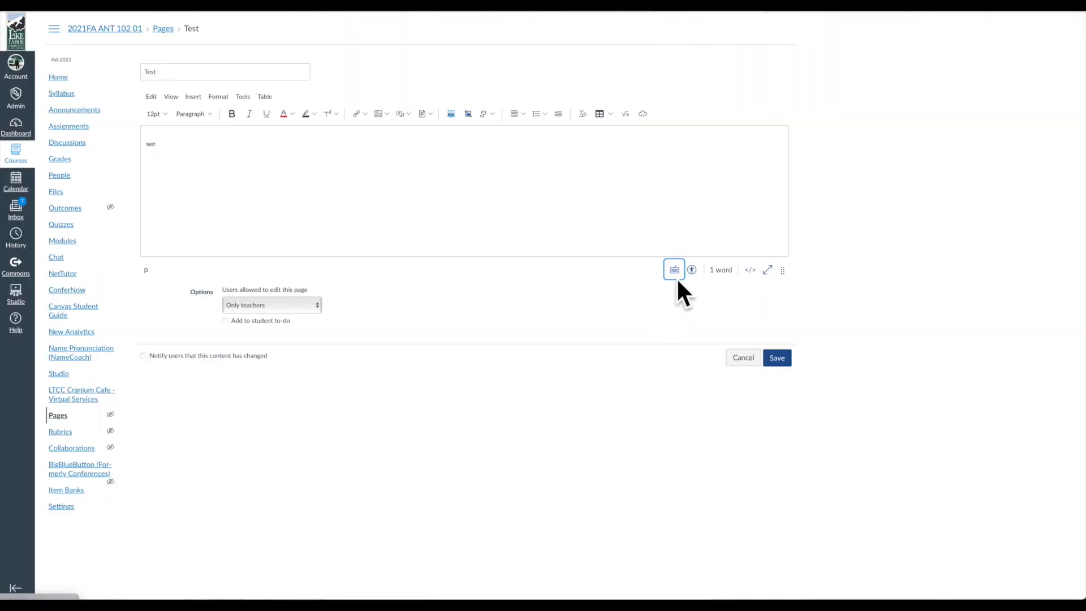
left_click(673, 268)
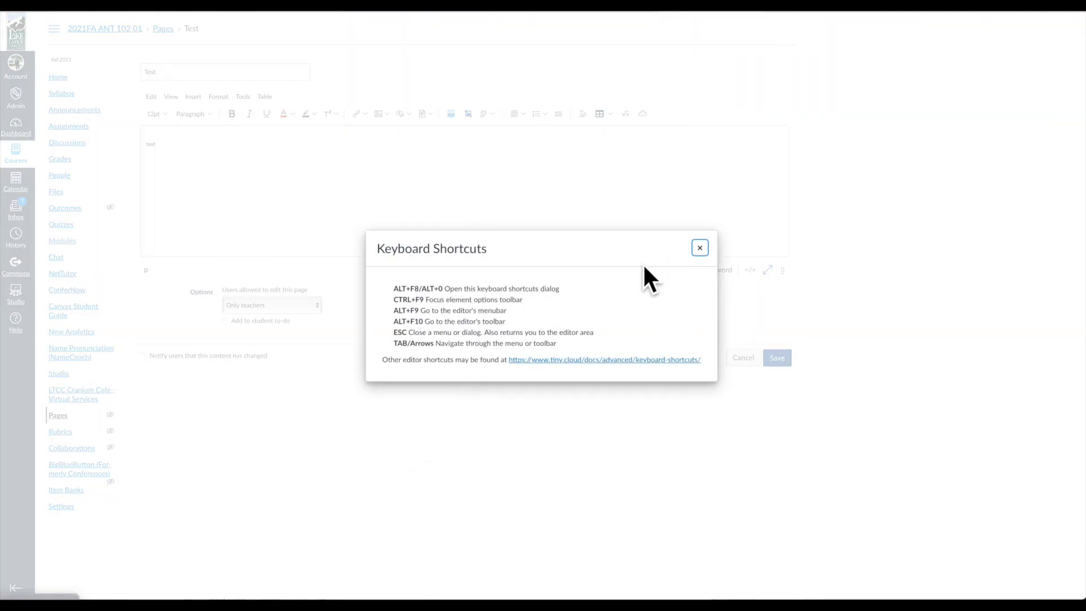
left_click(700, 247)
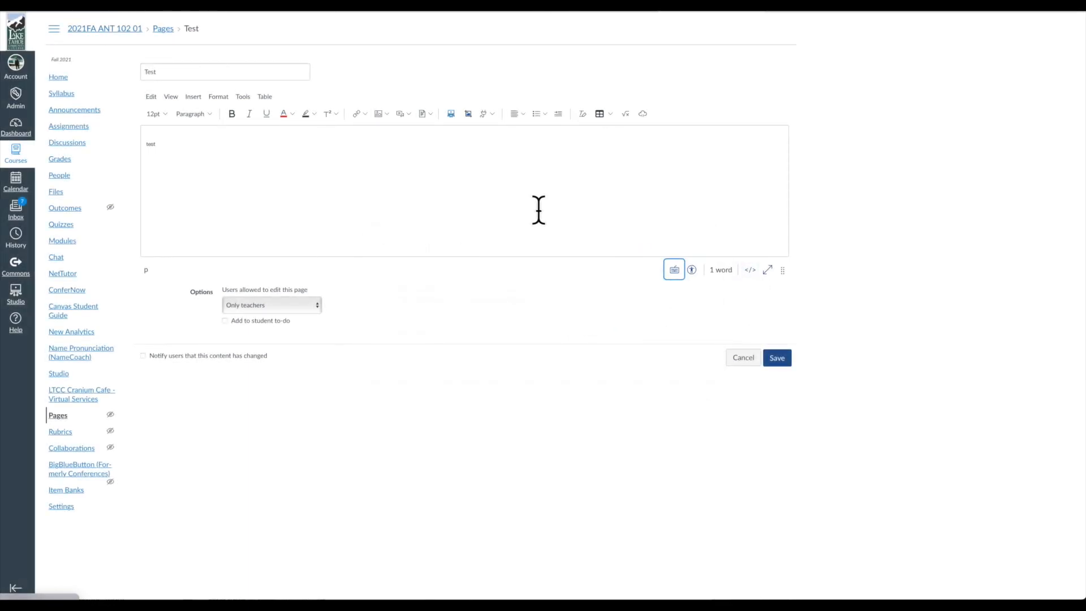
Look over the editor's editing commands and its fullscreen and HTML viewing options.
left_click(151, 96)
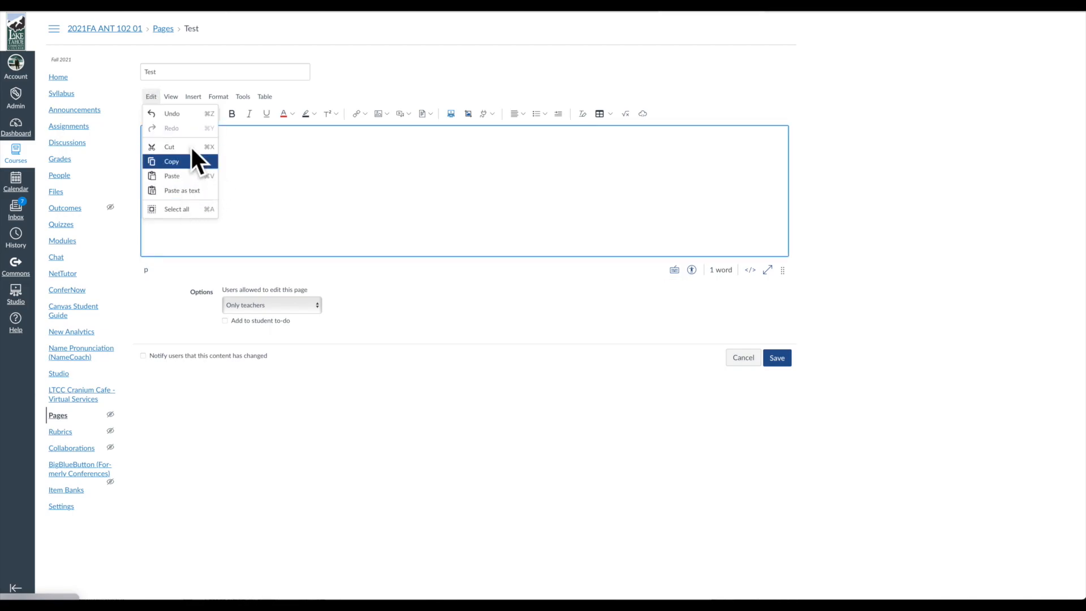
mouse_move(173, 96)
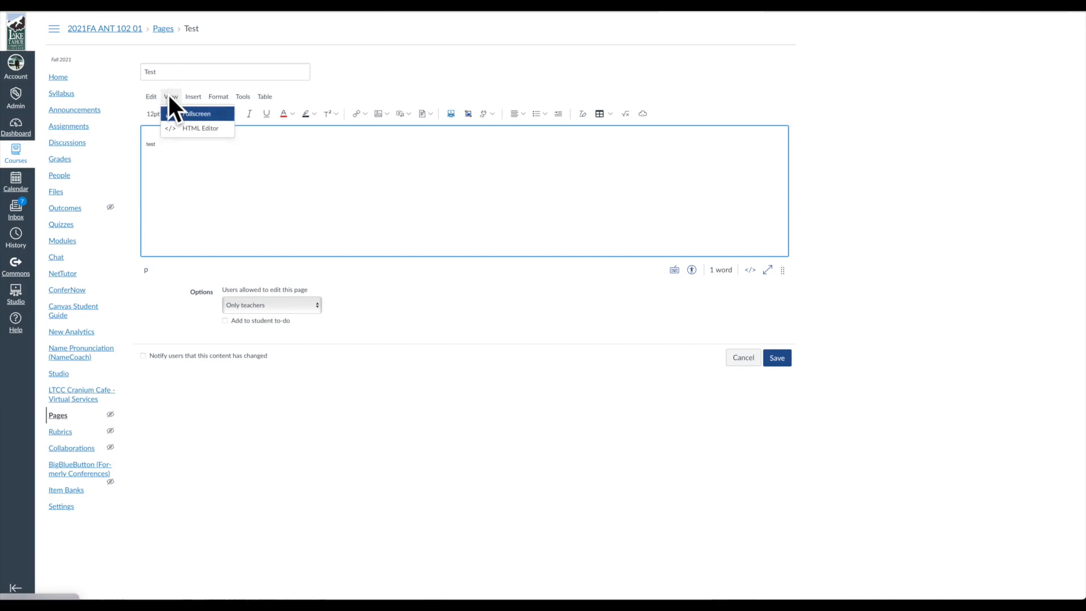
left_click(415, 180)
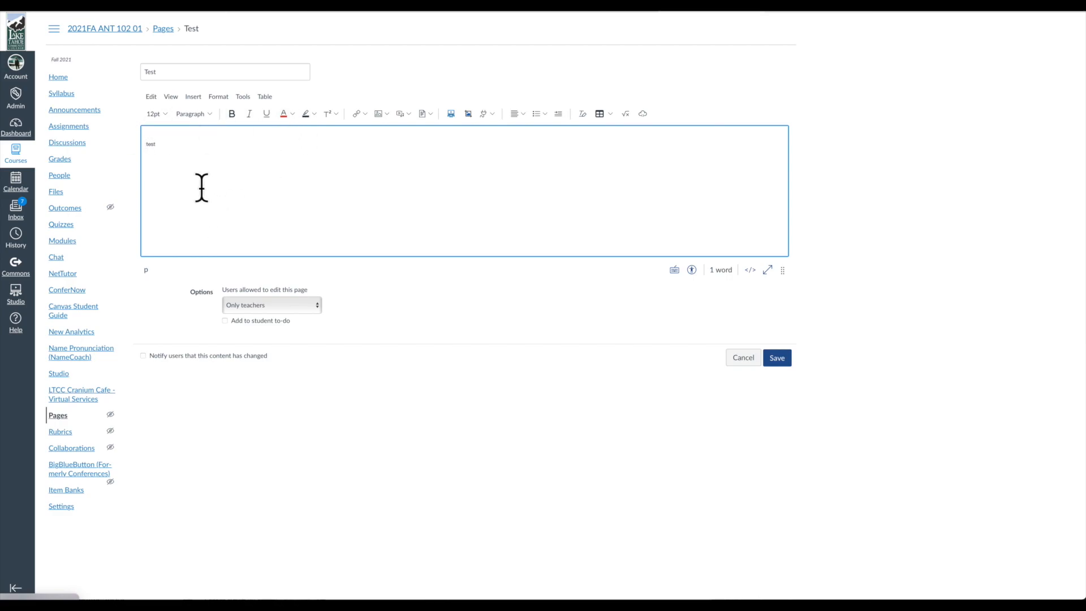
Enter "test" on a blank line below the existing text and undo the entry.
type("test")
left_click(151, 93)
left_click(171, 96)
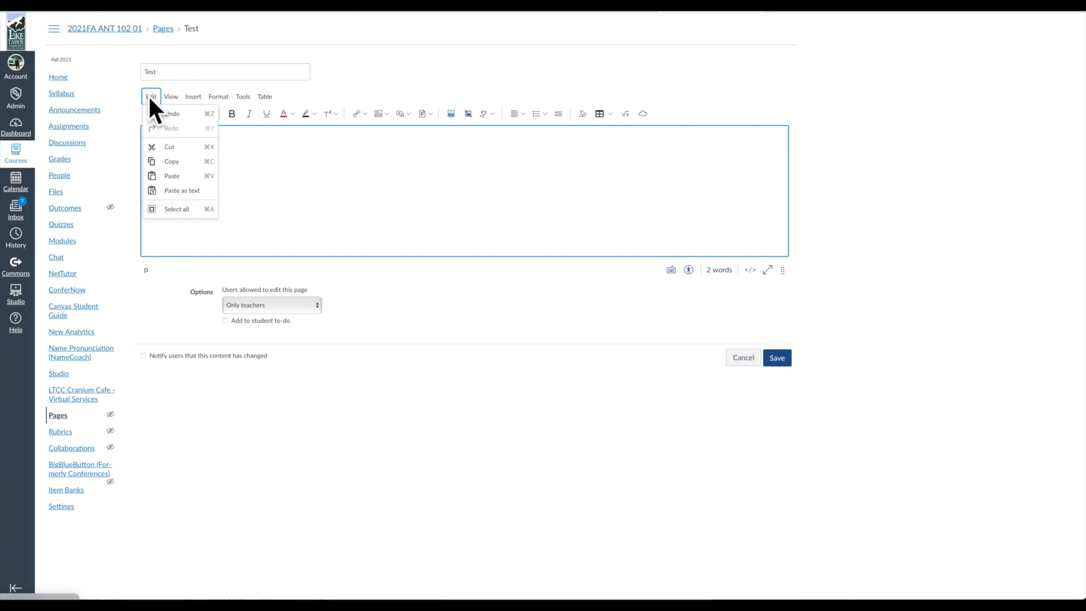
left_click(153, 112)
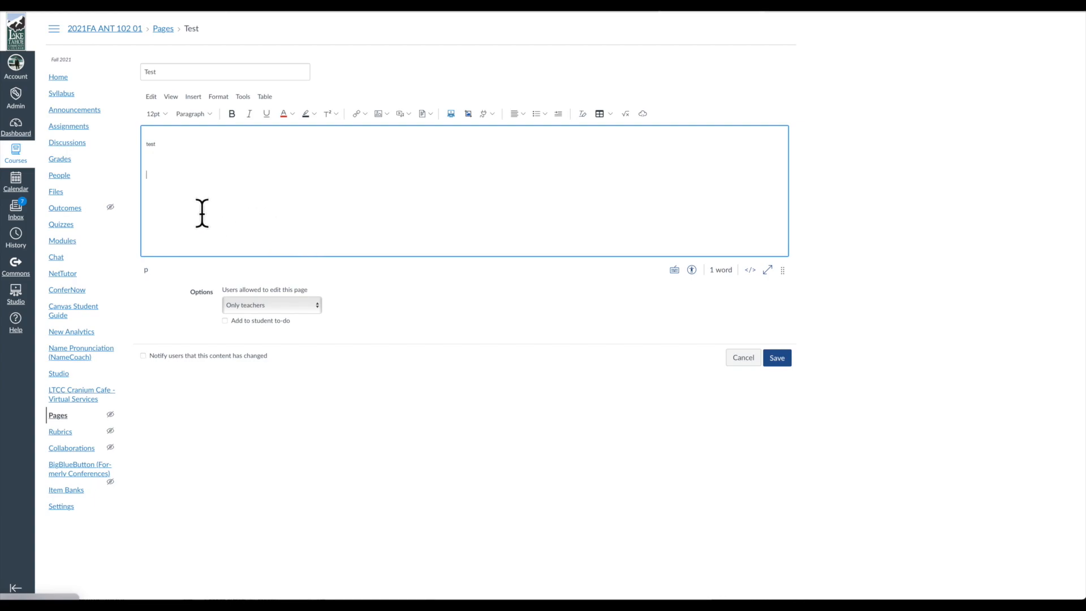
Enter "test" again on the blank line and erase it.
type("test")
key("BackSpace")
key("BackSpace")
key("BackSpace")
key("BackSpace")
Examine the page's raw HTML code and compare it with the same text back in the visual editor.
left_click(163, 98)
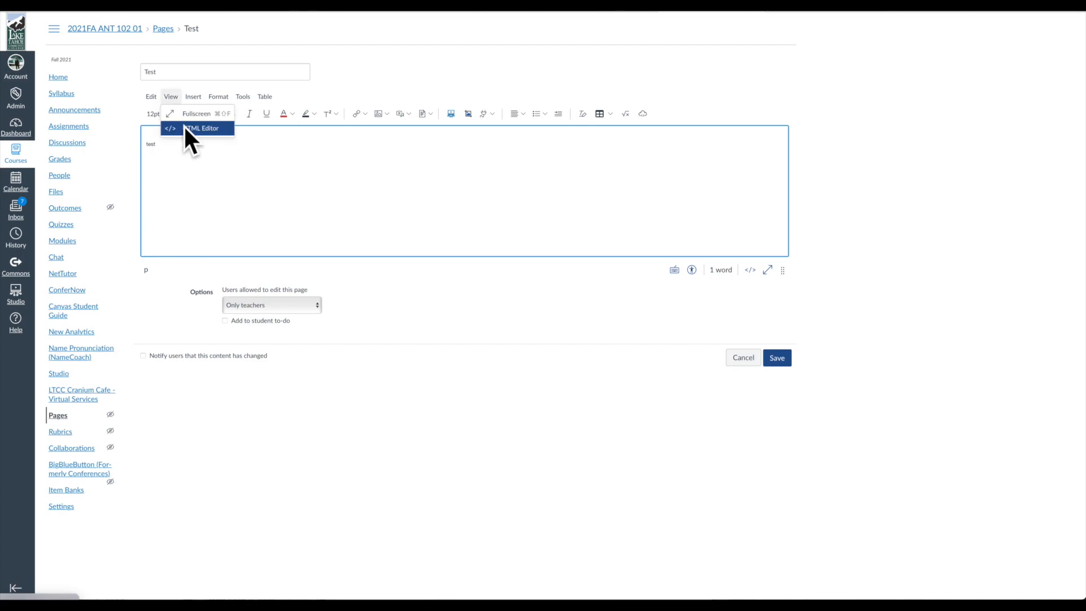
left_click(570, 179)
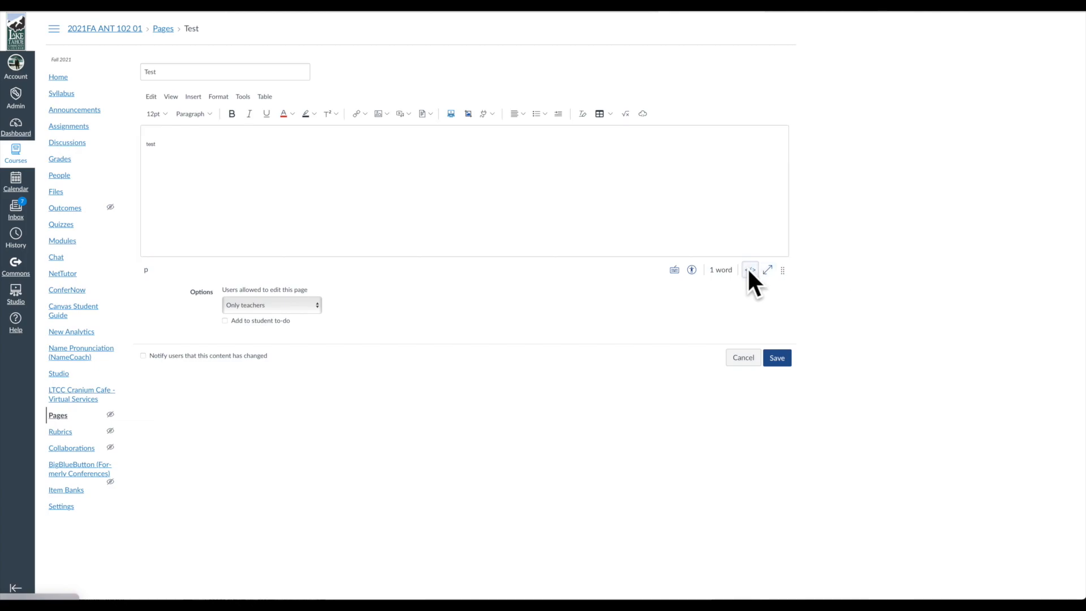
left_click(749, 269)
left_click_drag(228, 120, 142, 100)
left_click(234, 120)
left_click_drag(244, 120, 152, 93)
left_click(249, 131)
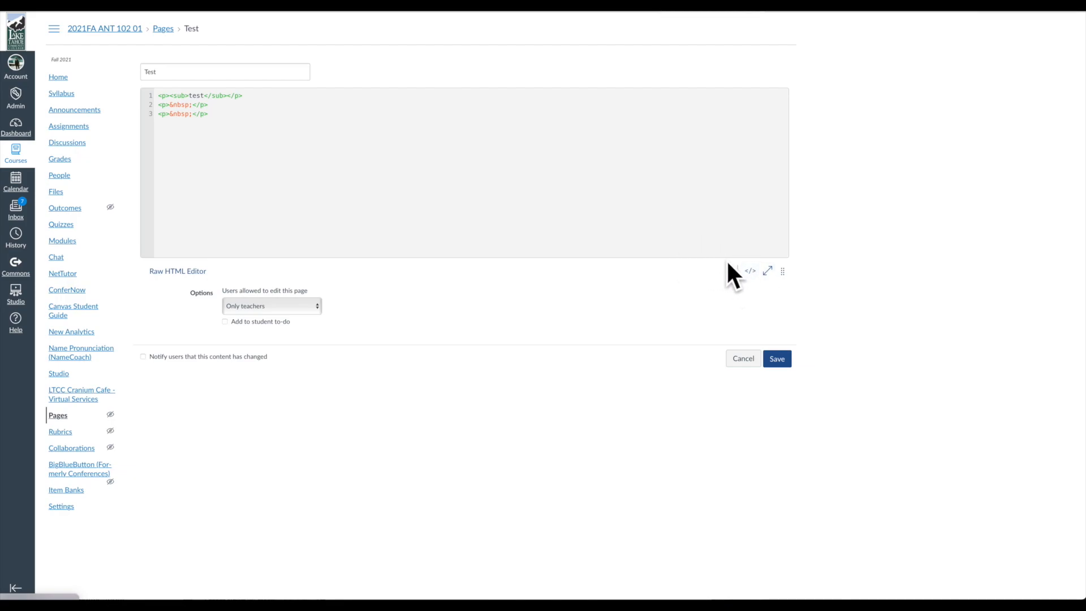
left_click(750, 269)
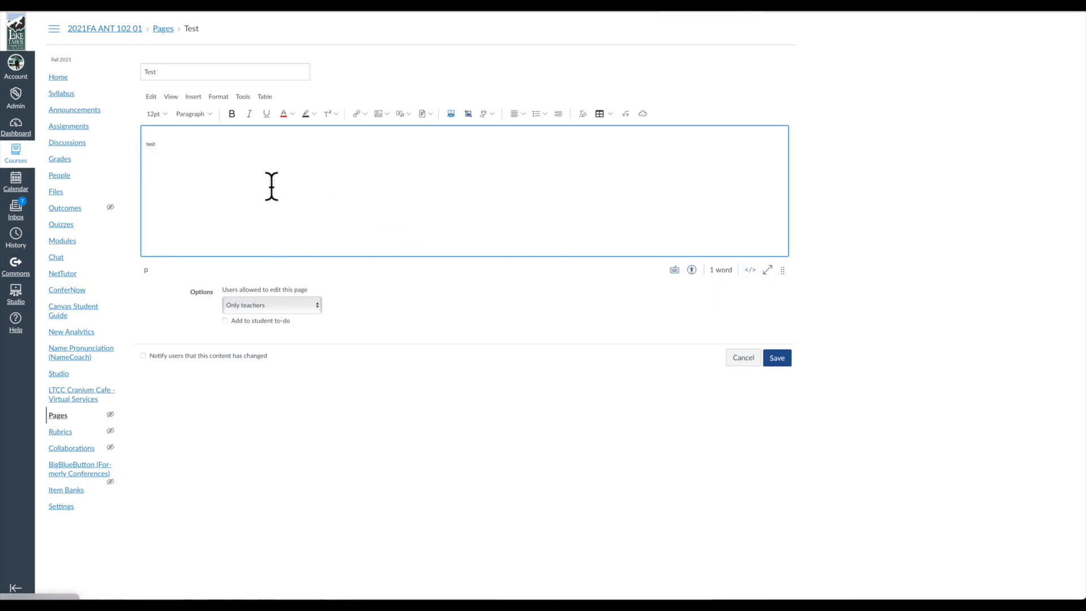
left_click_drag(252, 174, 136, 146)
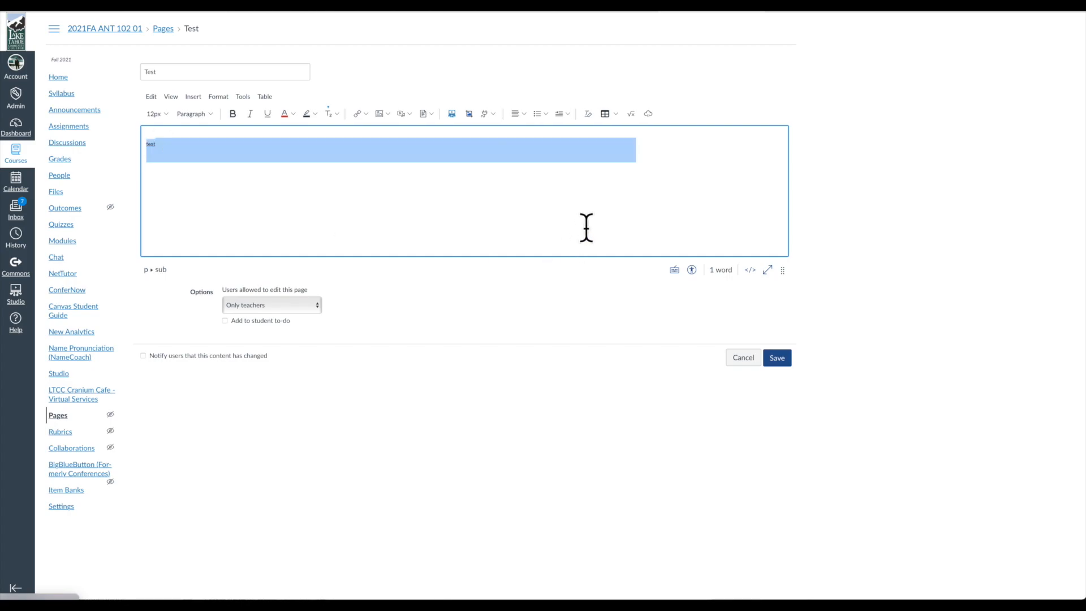
Enlarge the editing area well down the page and shrink it to slightly taller than its original height.
left_click(601, 212)
left_click_drag(785, 273, 797, 541)
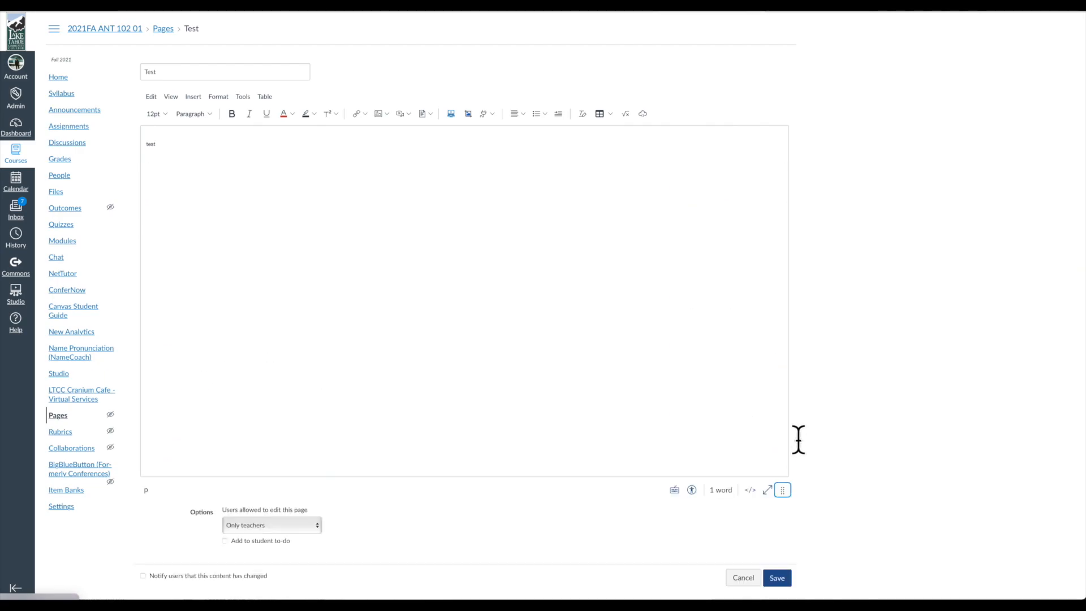
left_click_drag(798, 439, 784, 304)
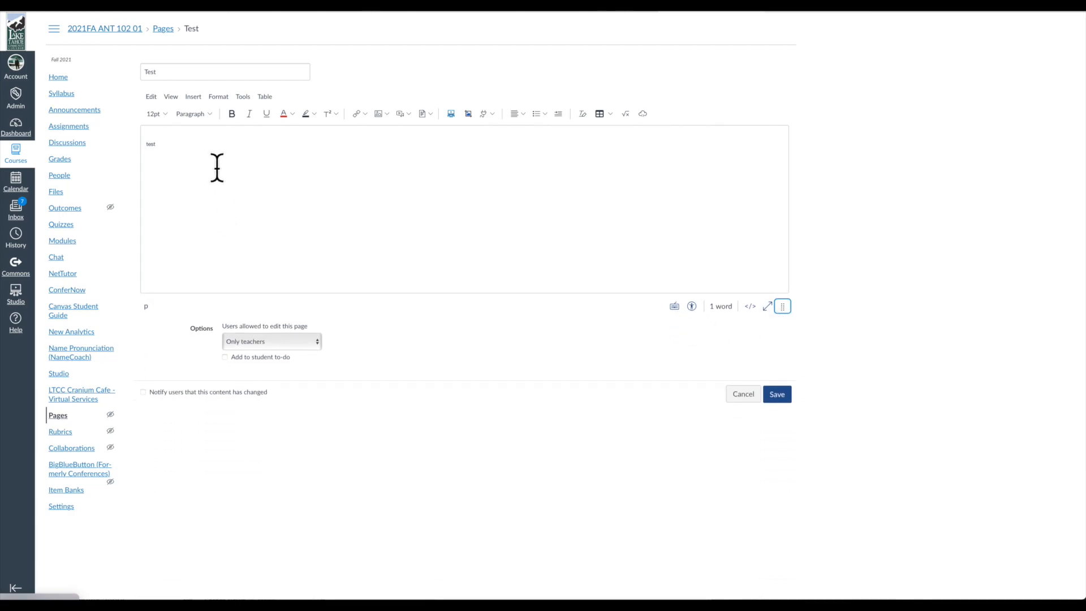
Examine the content types that can be inserted, including tables, embeds and external or course links.
left_click(173, 99)
left_click(191, 100)
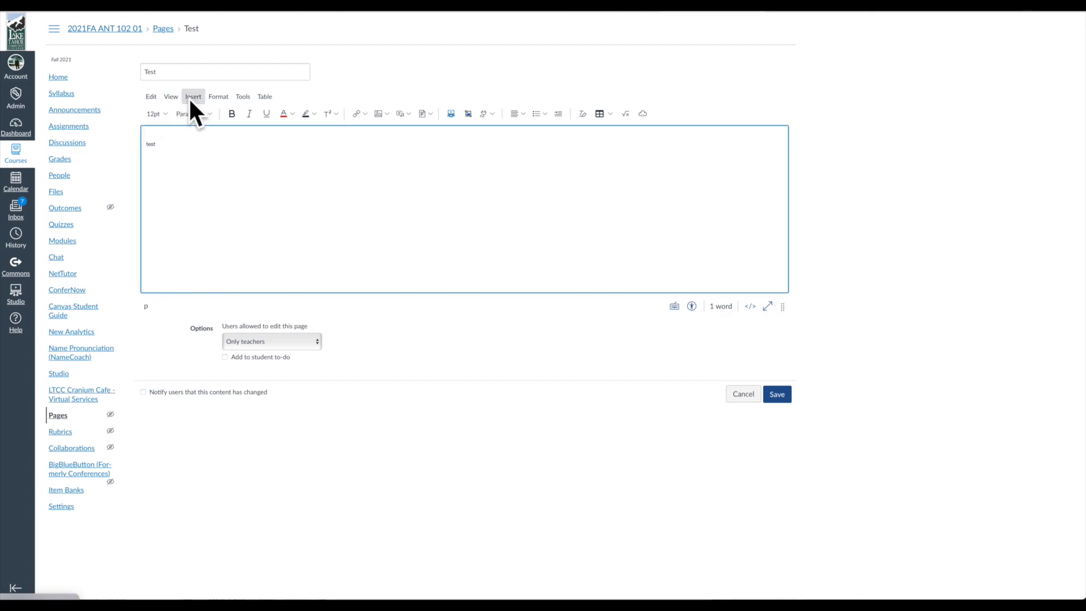
left_click(191, 100)
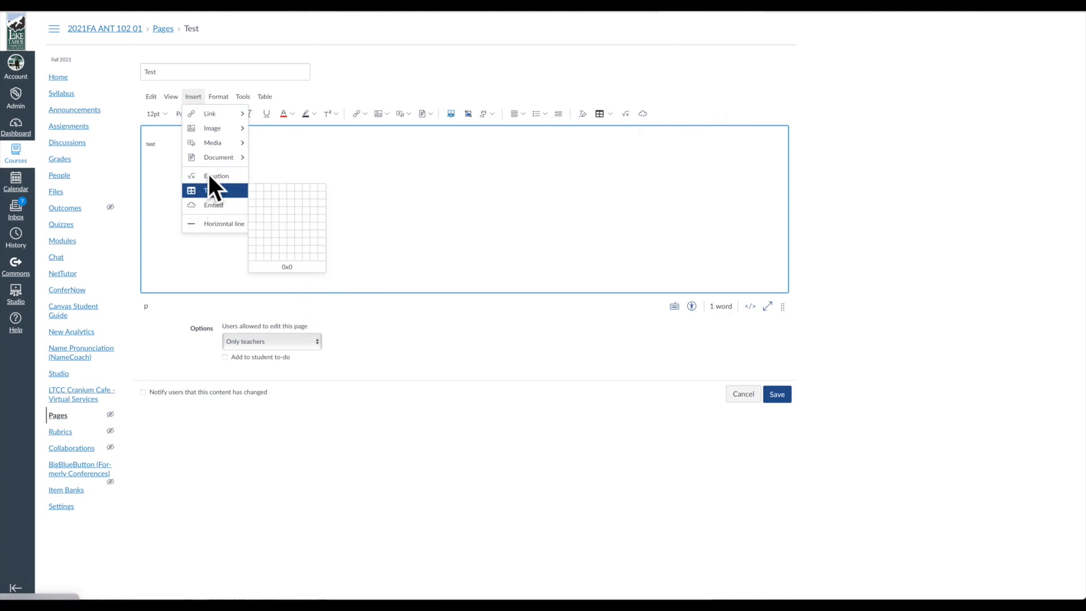
mouse_move(213, 129)
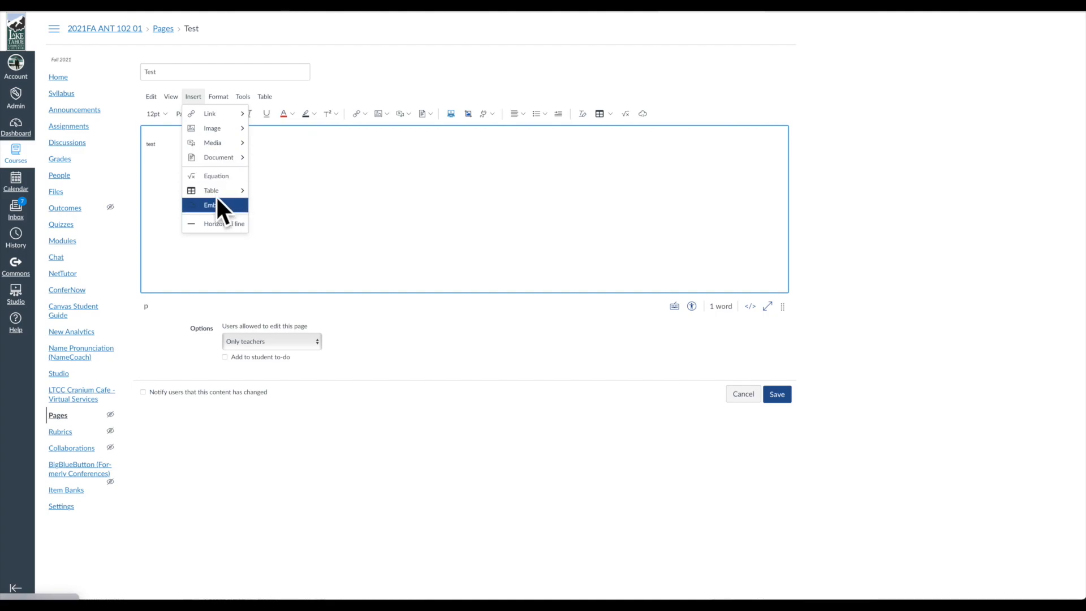
left_click(708, 209)
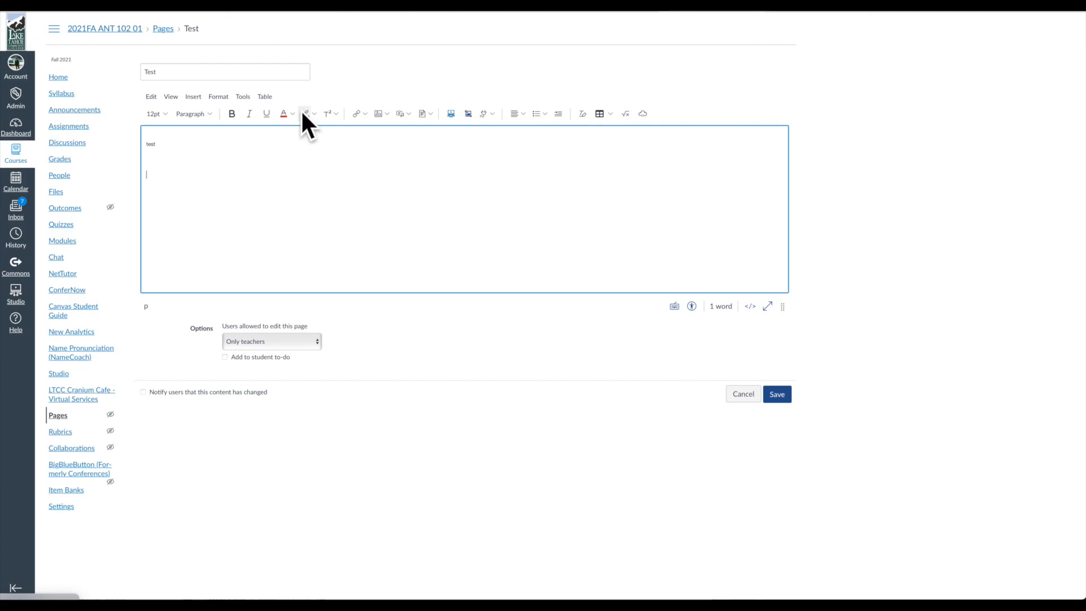
left_click(195, 96)
mouse_move(210, 119)
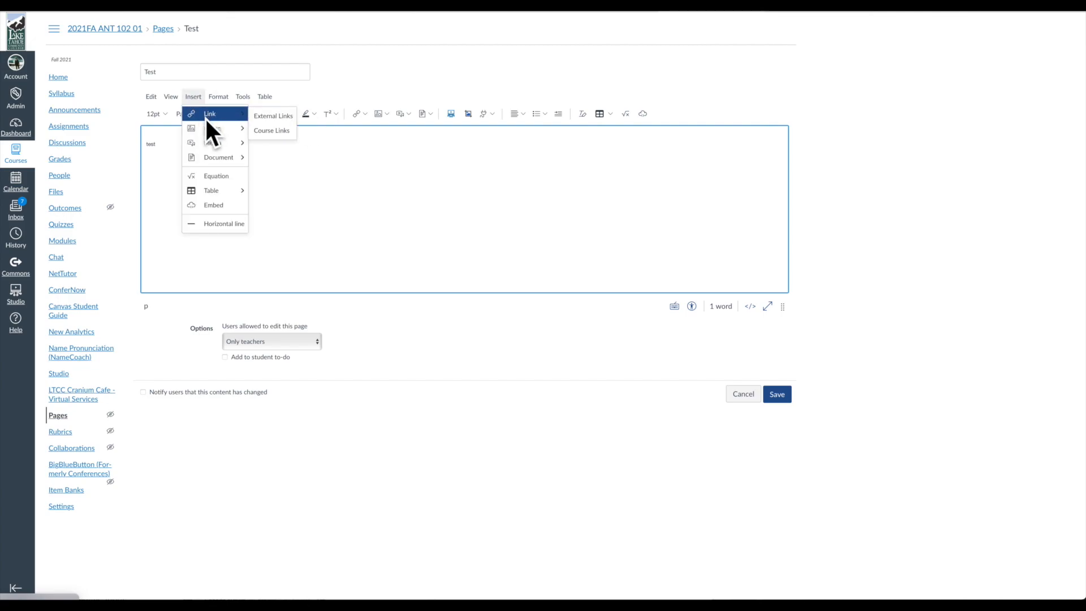
left_click(384, 169)
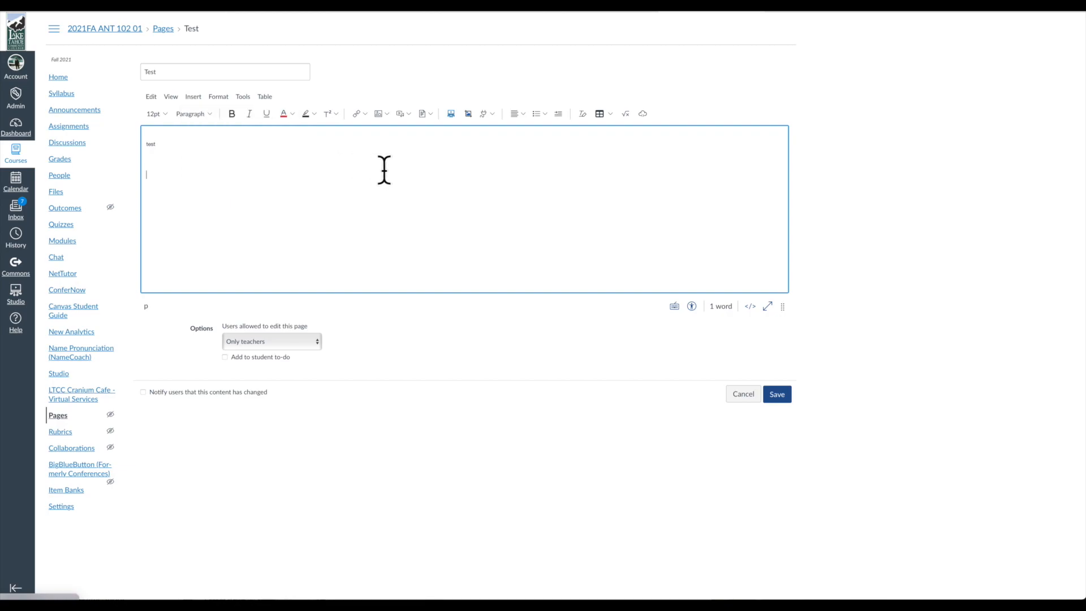
View the toolbar's link choices for external and course links, and its image choices.
left_click(365, 115)
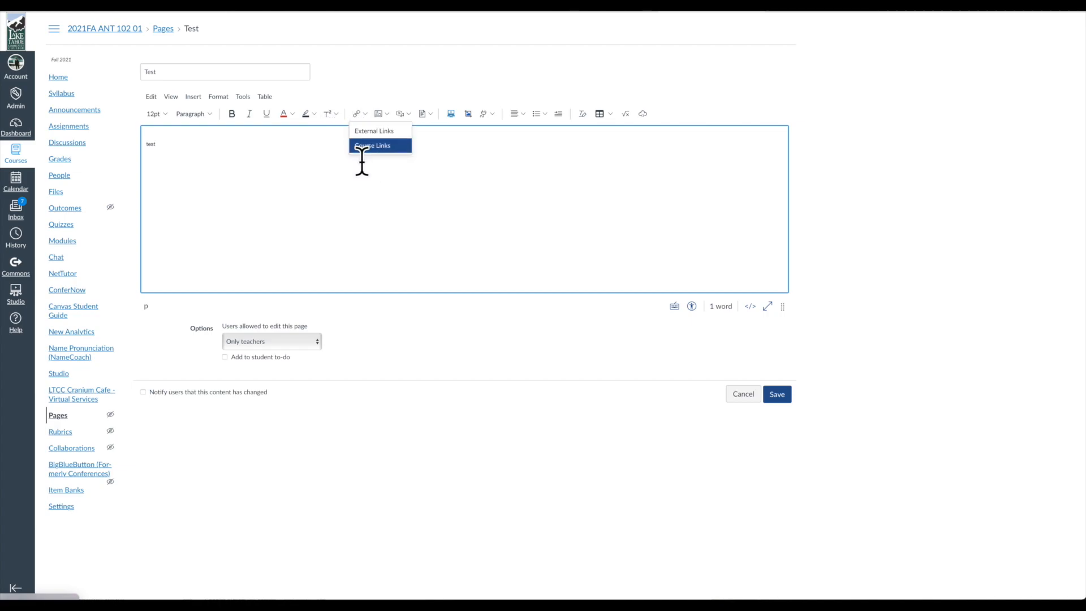
left_click(451, 160)
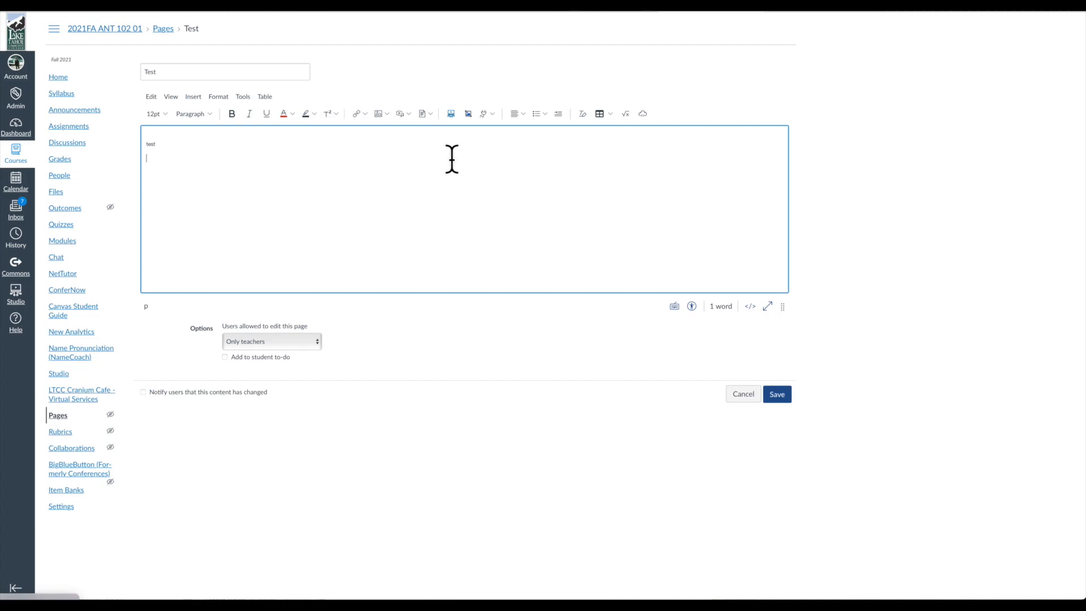
left_click(383, 113)
left_click(384, 114)
View the Embed dialog and the equation editor, closing each without inserting anything.
left_click(642, 114)
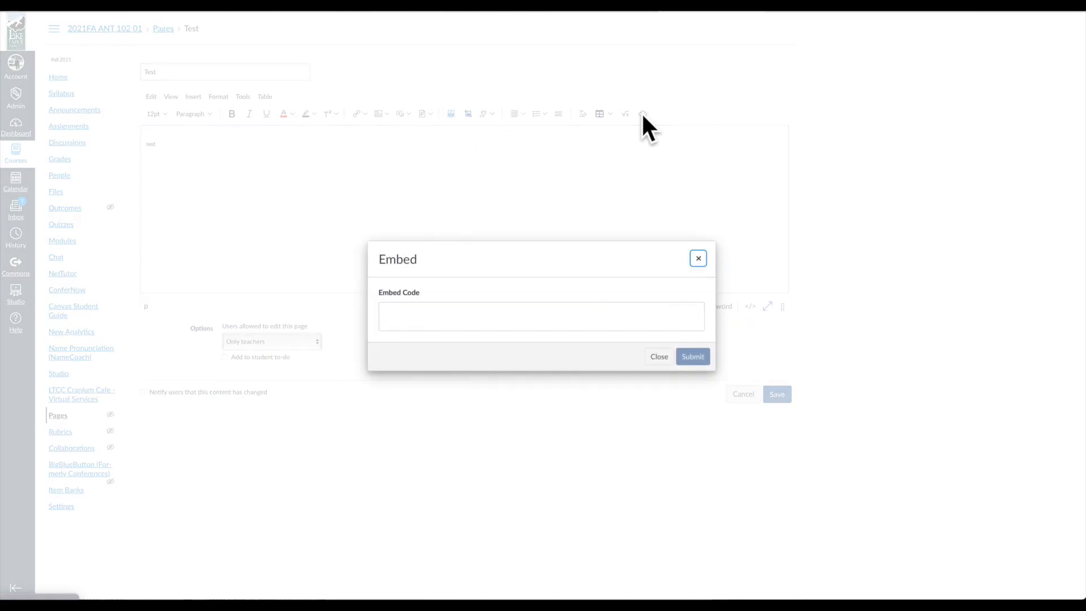
left_click(699, 259)
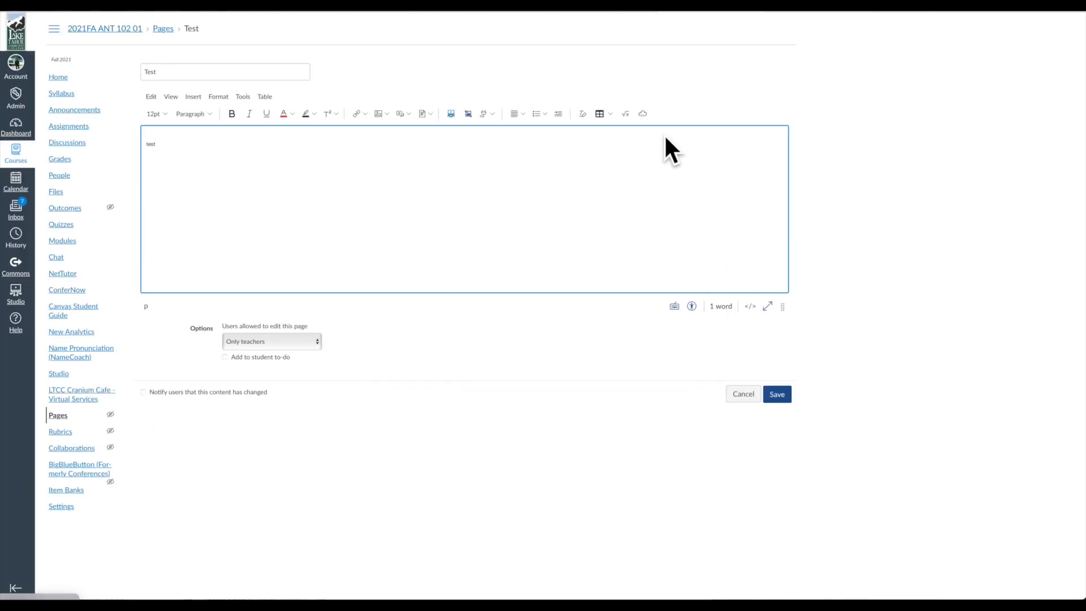
left_click(625, 113)
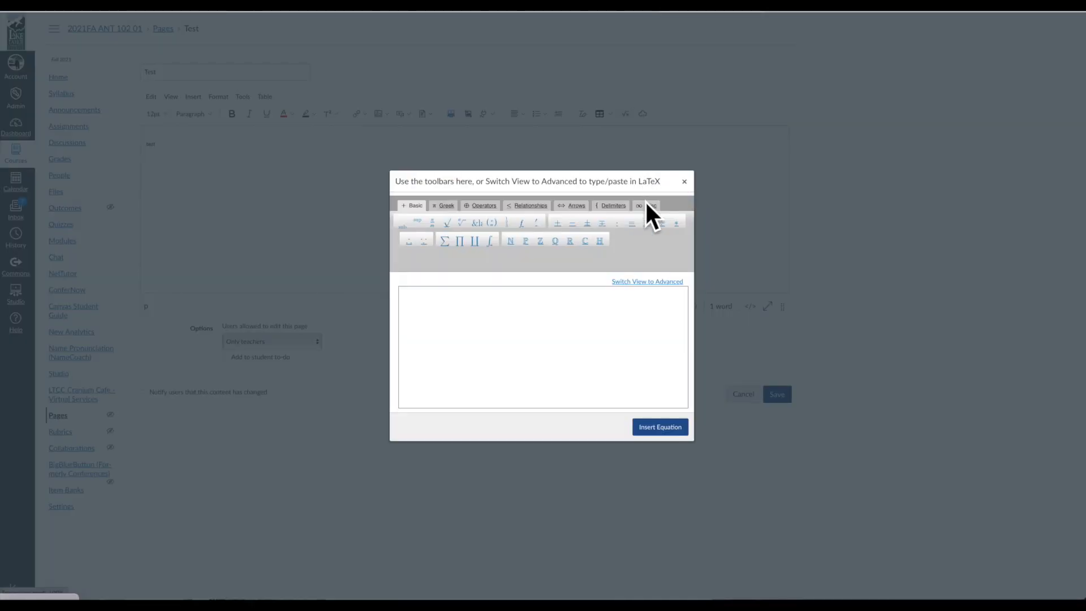
left_click(683, 181)
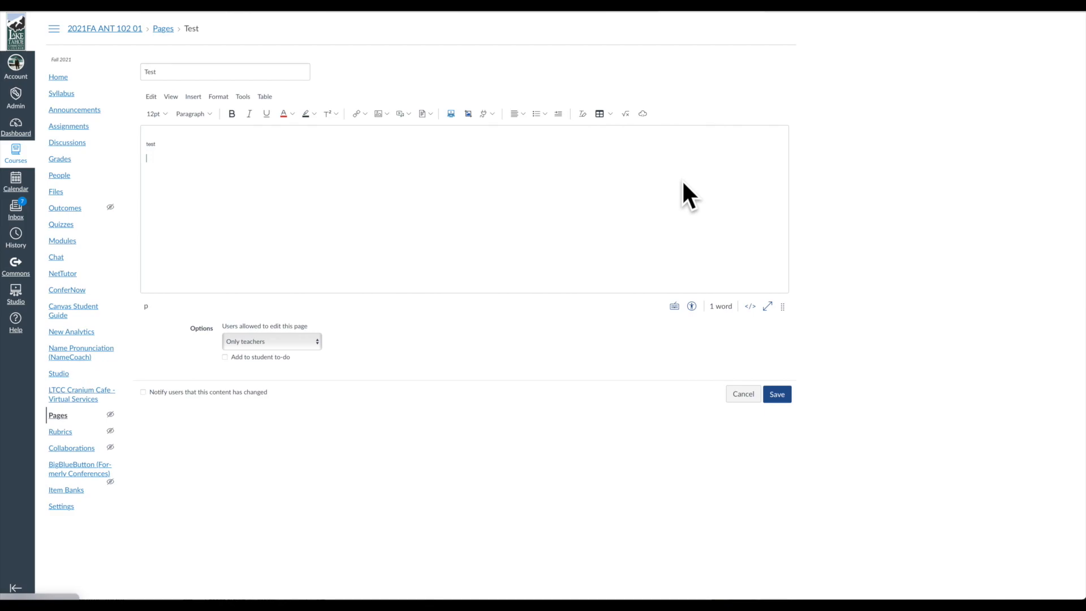
Look through the table options, including the cell commands, and close them.
left_click(610, 116)
mouse_move(627, 149)
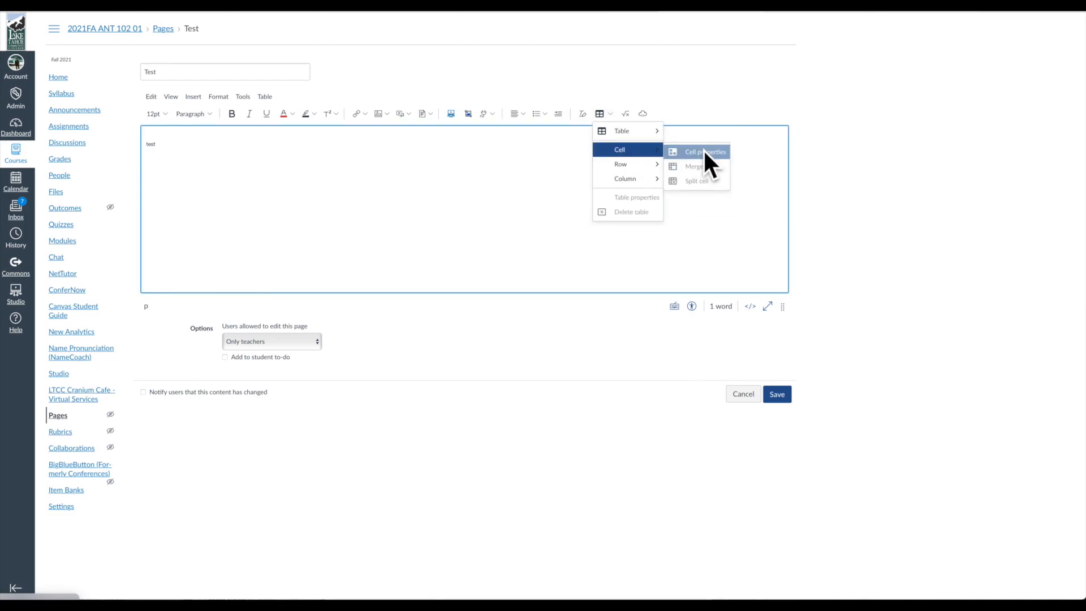
left_click(609, 114)
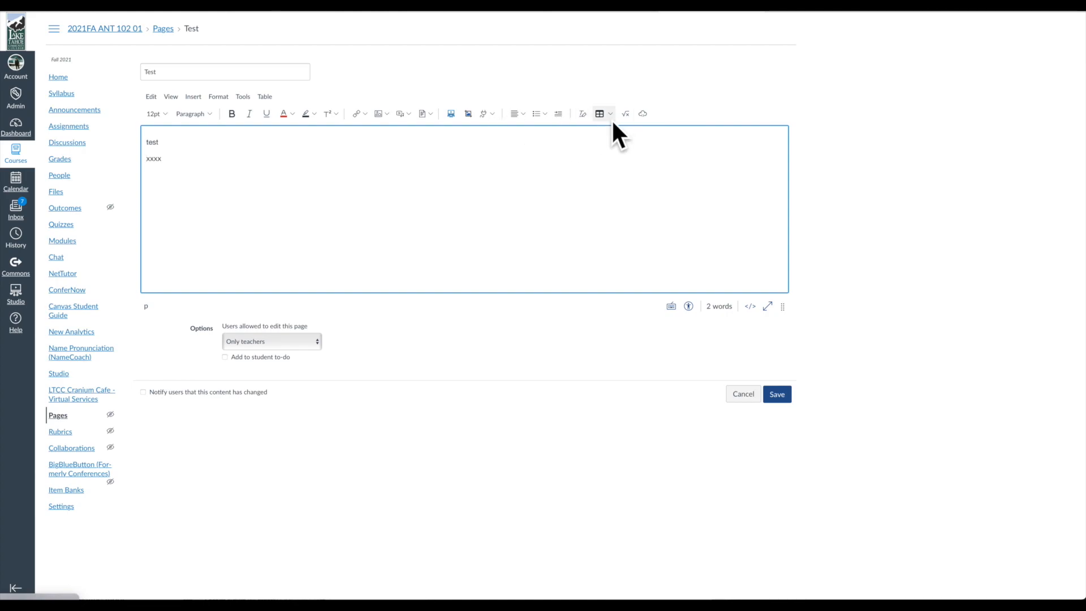
Bold "xxxx" on the second line and clear its formatting.
double_click(150, 158)
left_click(232, 113)
left_click(582, 114)
left_click(332, 194)
key("Return")
Review the insertable content types and the formatting options, including text styles, fonts, directionality and text and background colors.
left_click(193, 96)
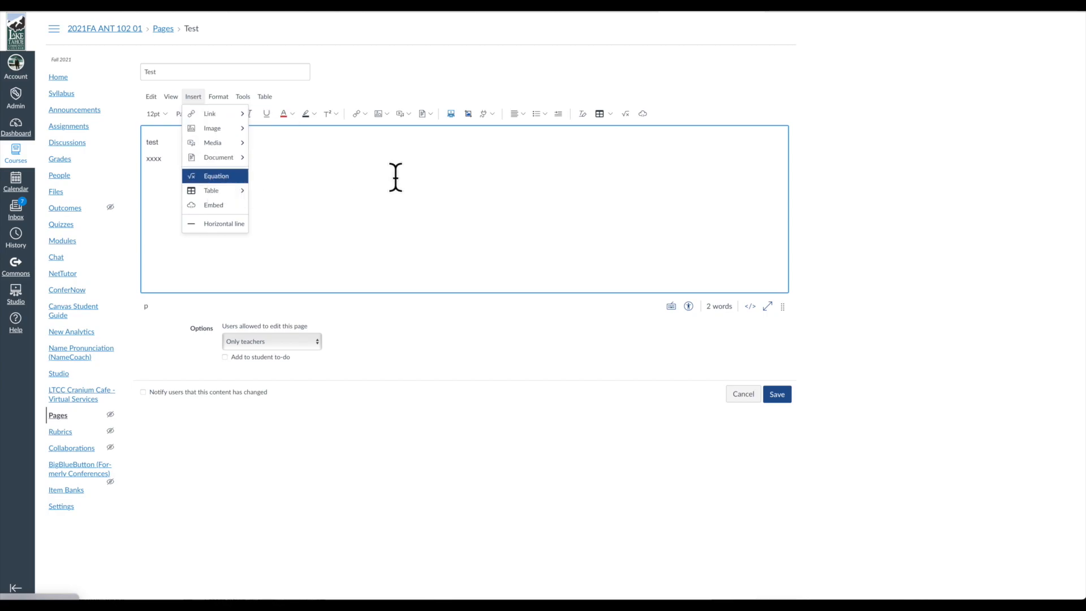
left_click(507, 187)
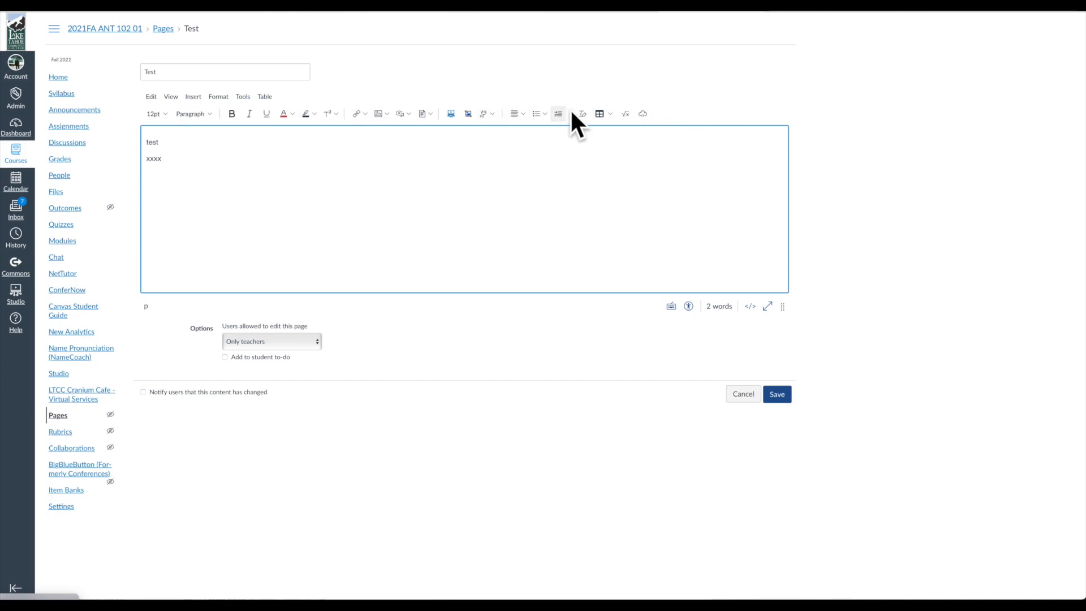
left_click(219, 98)
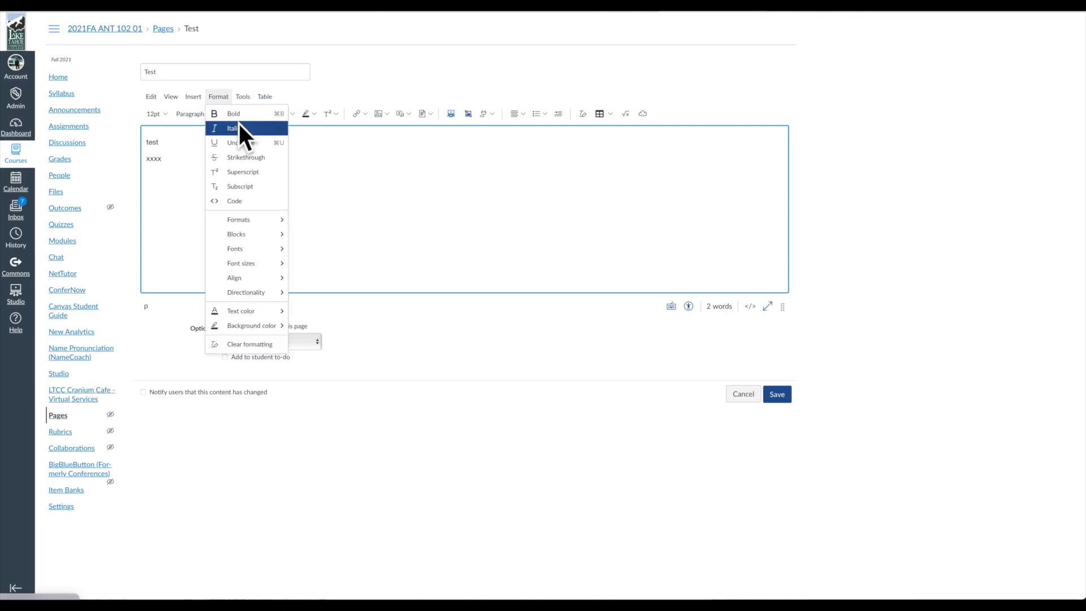
left_click(377, 191)
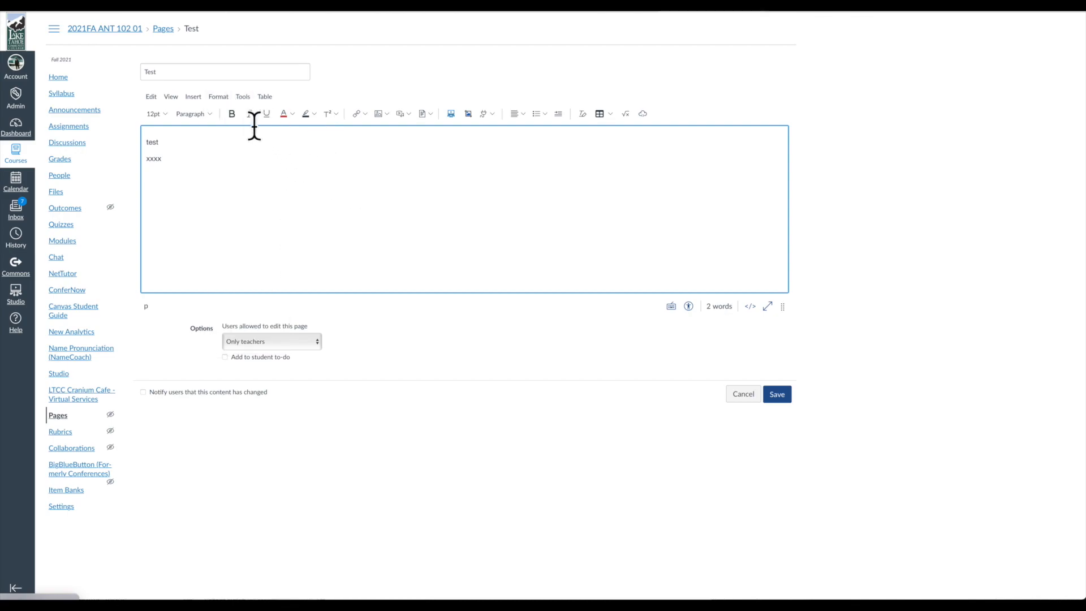
left_click(225, 97)
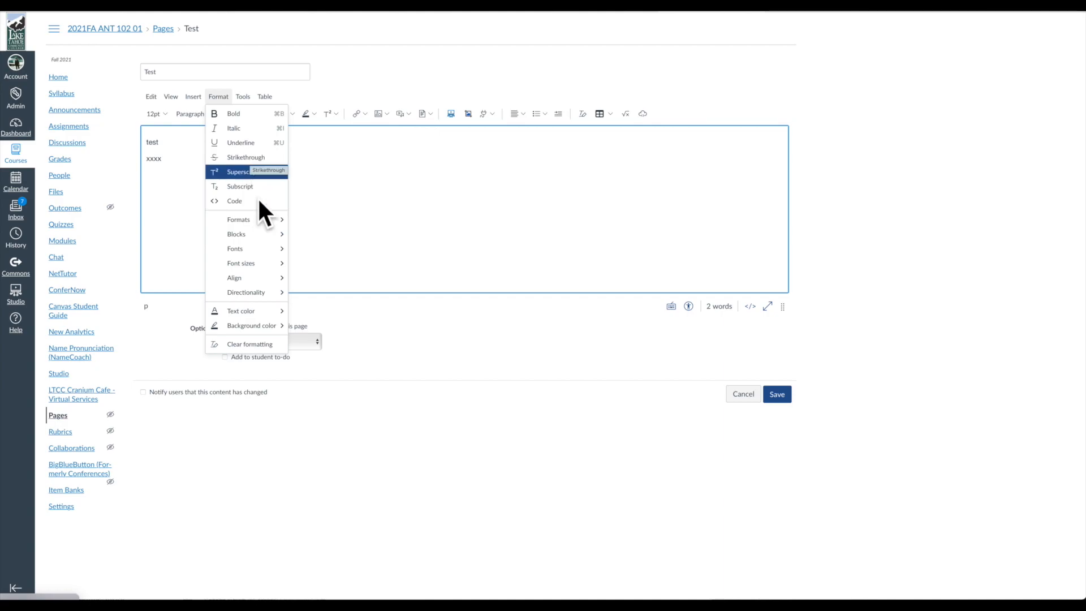
mouse_move(261, 234)
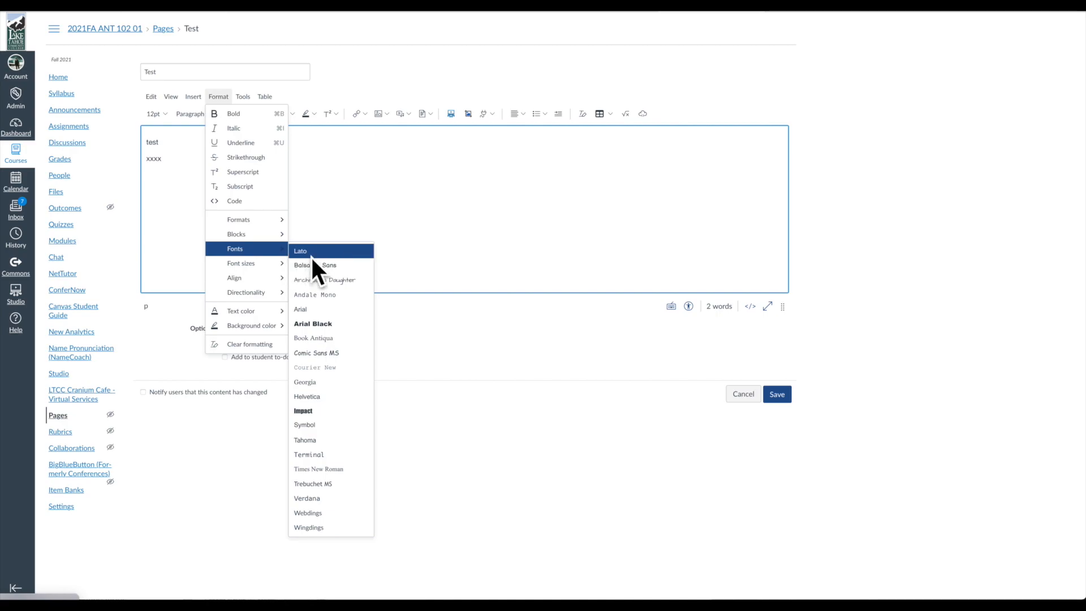
mouse_move(270, 324)
mouse_move(259, 291)
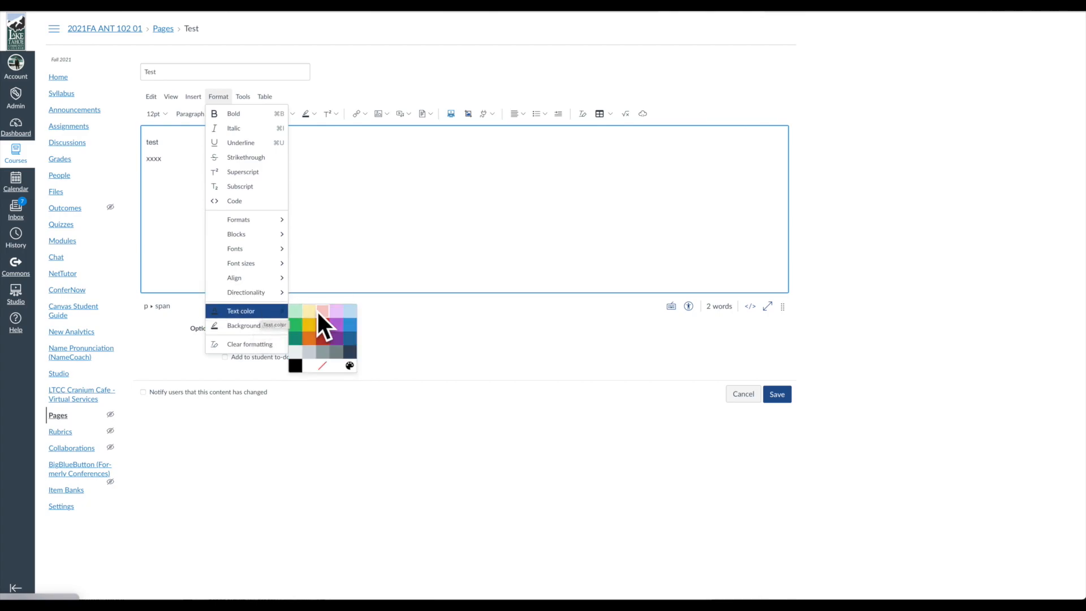
Review the background color palette and the text formatting commands without applying any of them.
left_click(311, 311)
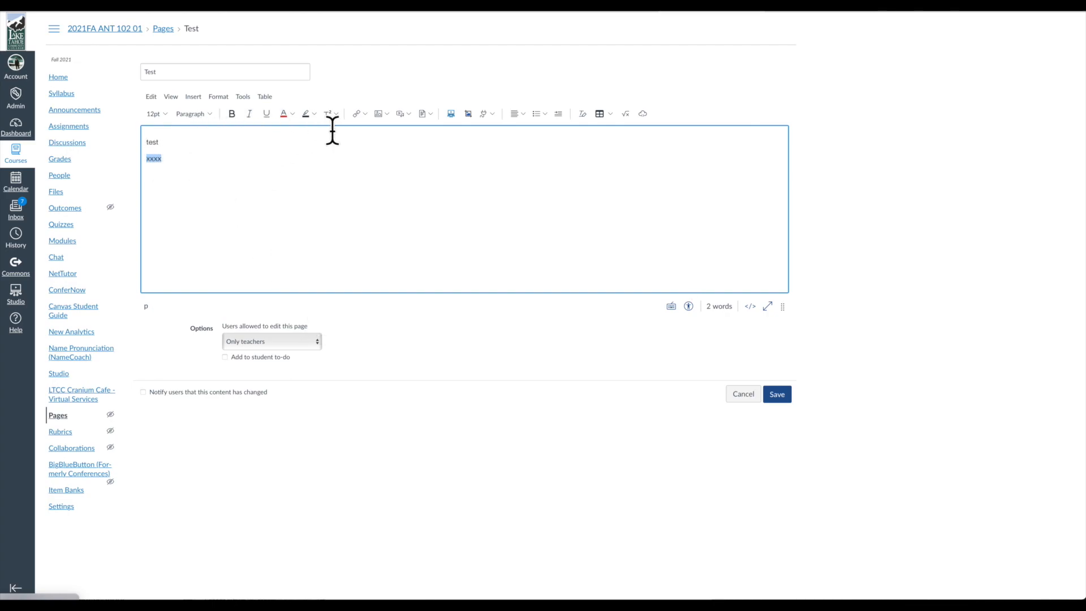
left_click(313, 112)
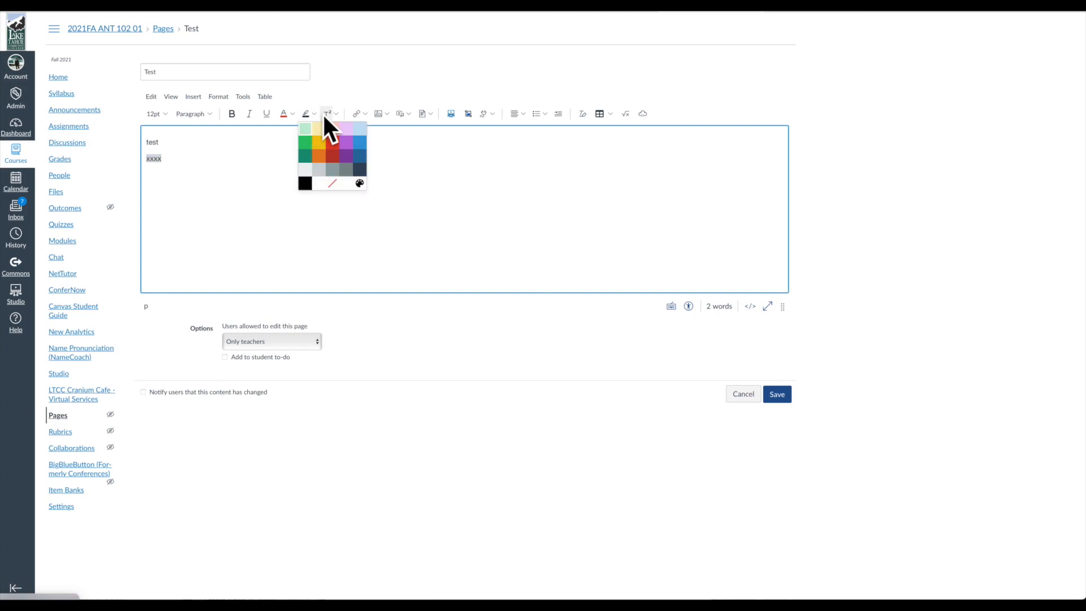
left_click(448, 165)
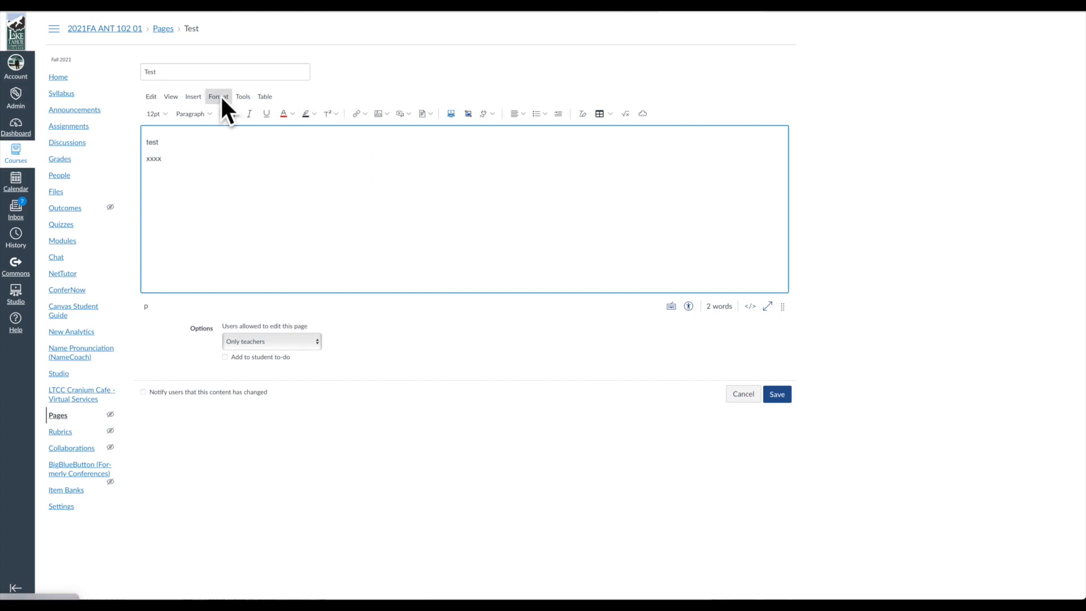
left_click(222, 96)
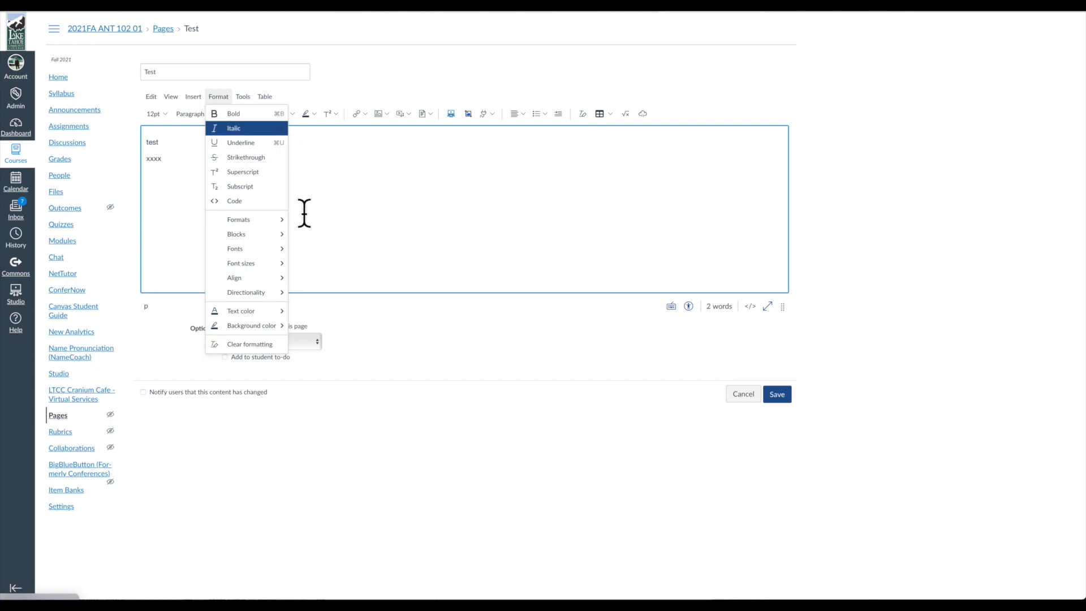
left_click(373, 209)
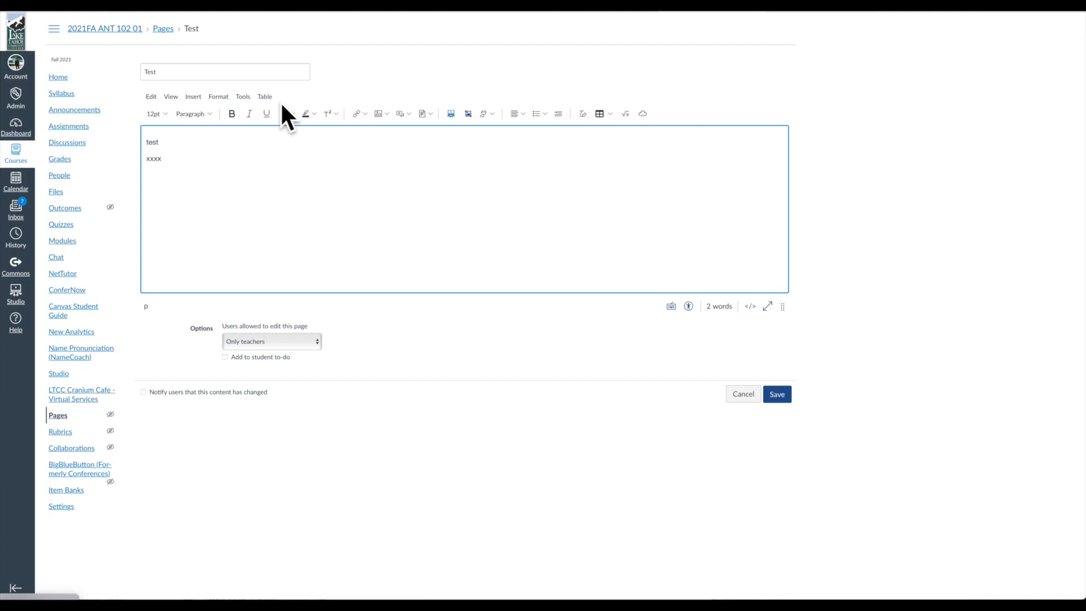
left_click(219, 94)
left_click(220, 94)
left_click(221, 95)
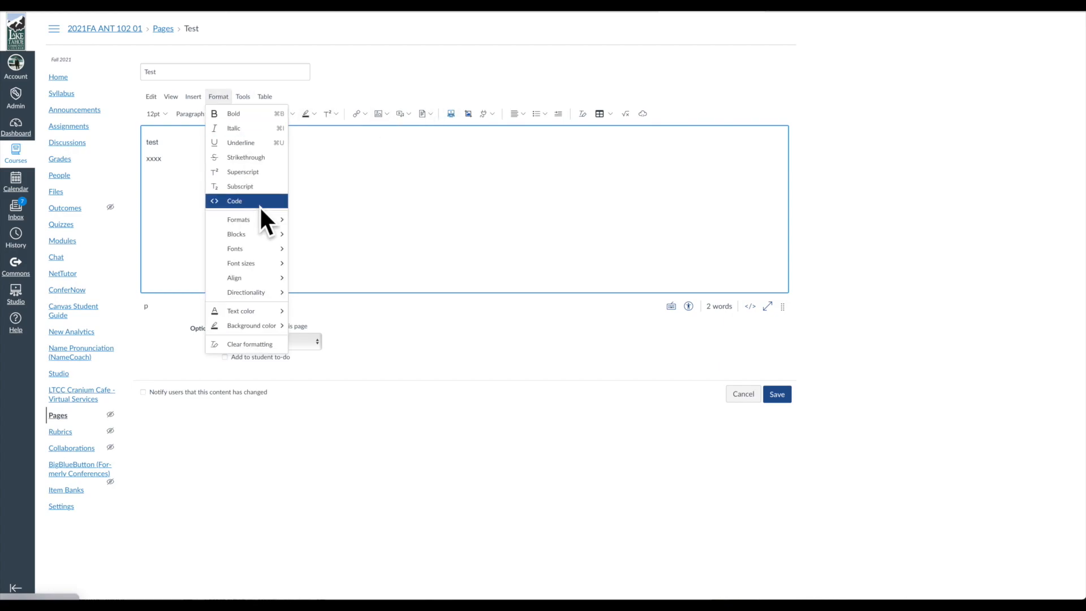
View the page's word count and close the Word Count dialog.
left_click(244, 97)
left_click(247, 96)
left_click(245, 96)
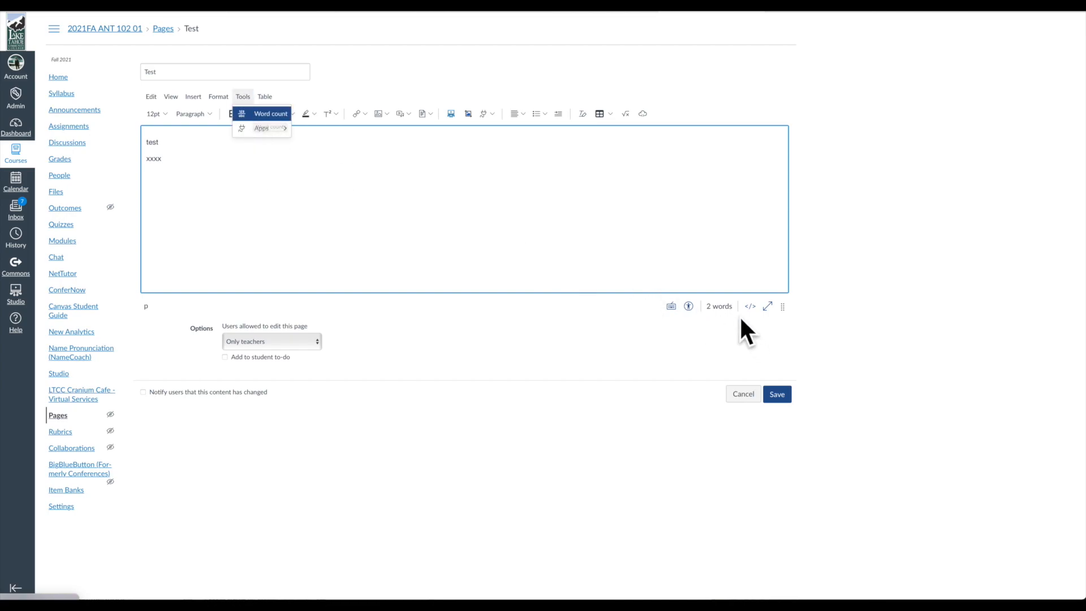
left_click(244, 112)
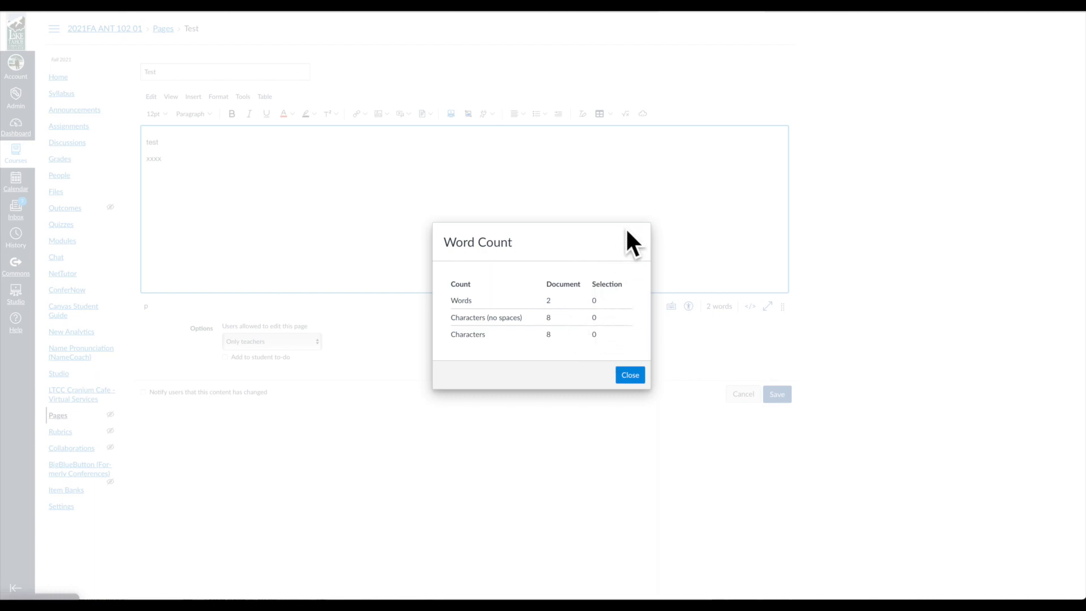
left_click(628, 375)
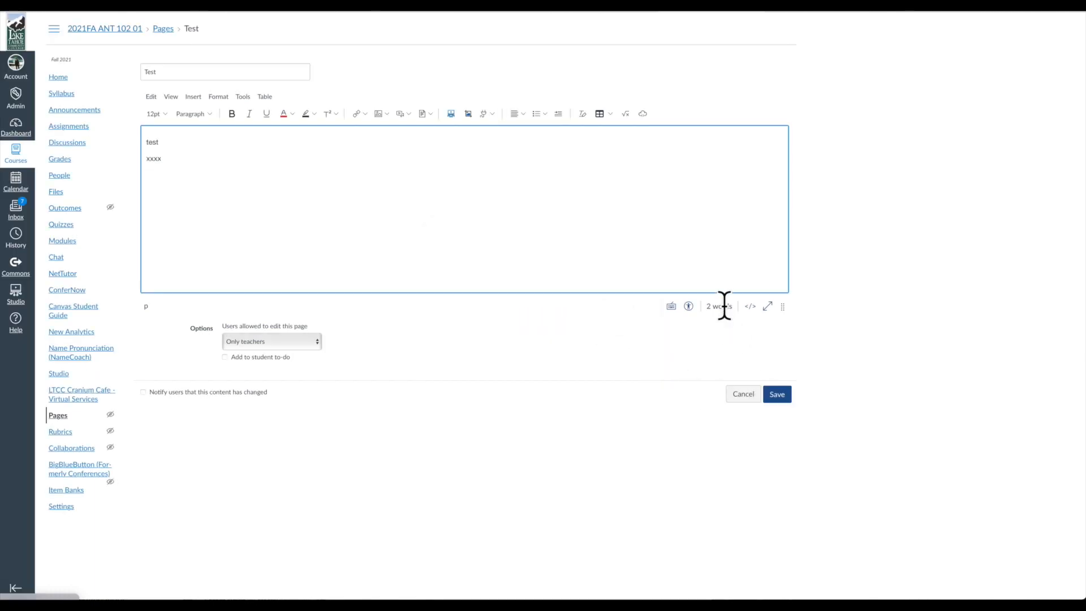
Compare the external apps offered in the Tools options with those offered by the editor's apps shortcut.
left_click(241, 97)
mouse_move(258, 126)
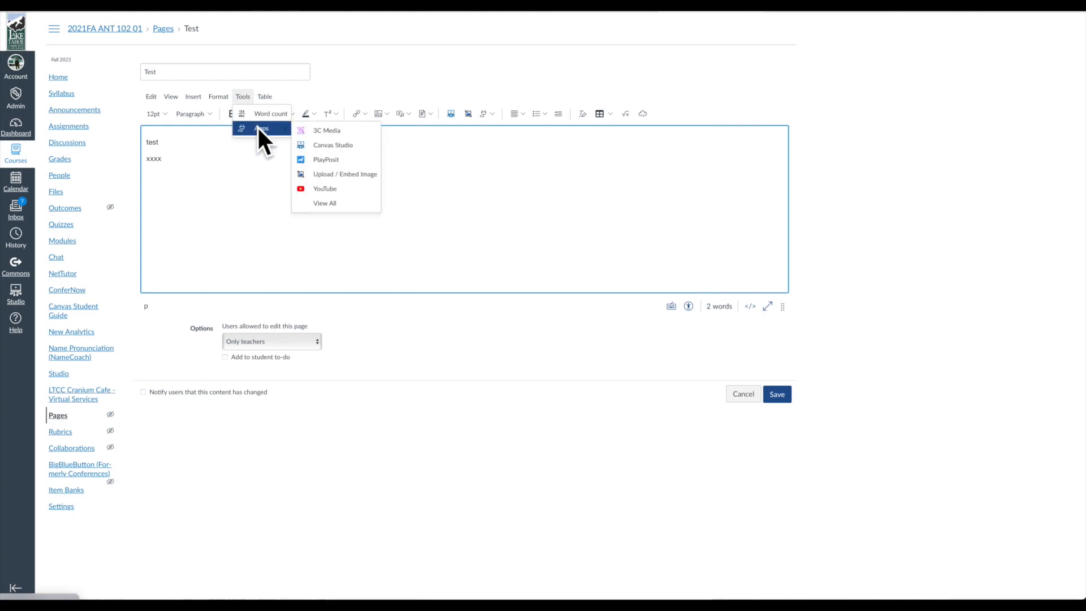
left_click(537, 163)
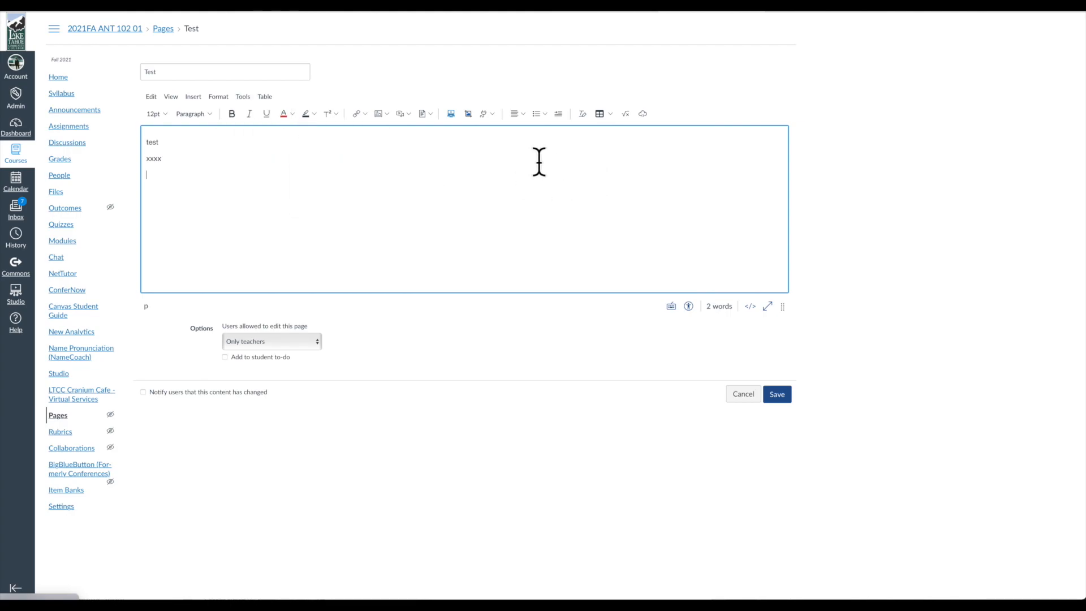
left_click(492, 114)
left_click(249, 143)
left_click(240, 95)
mouse_move(253, 127)
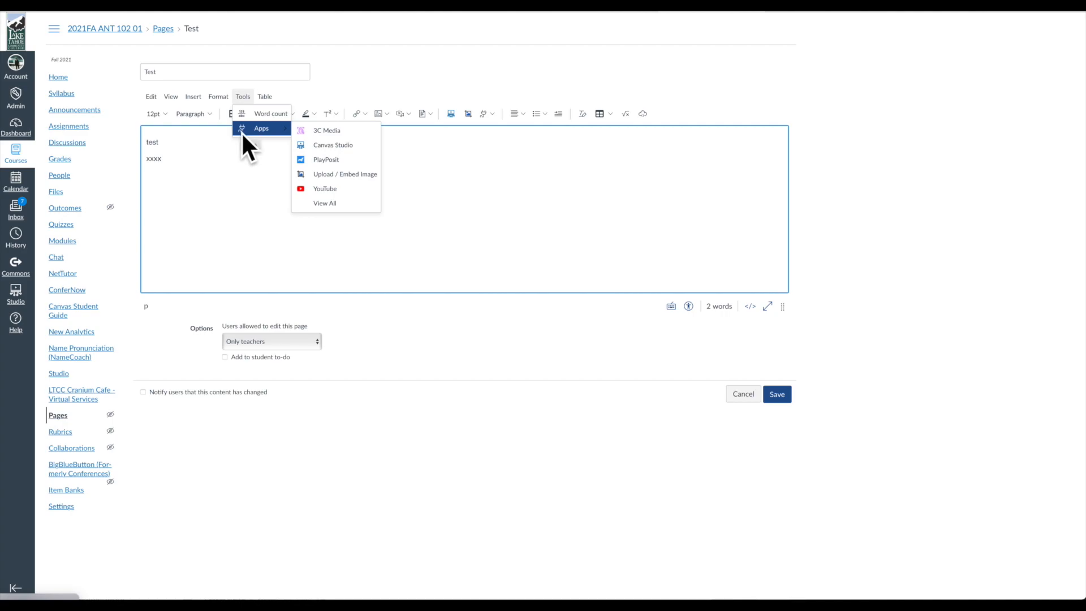
left_click(511, 153)
left_click(492, 113)
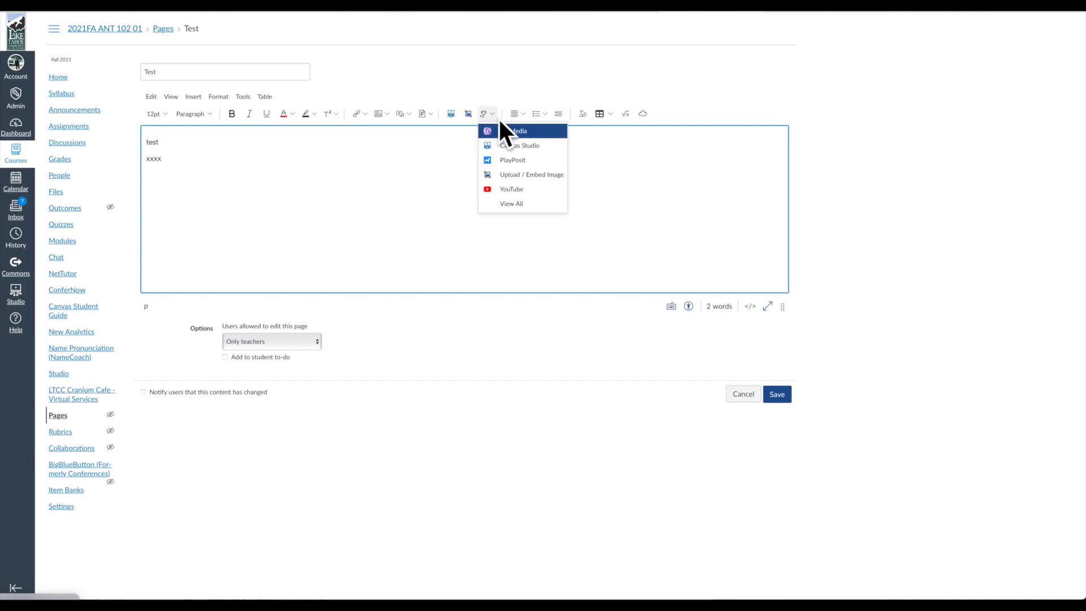
left_click(658, 199)
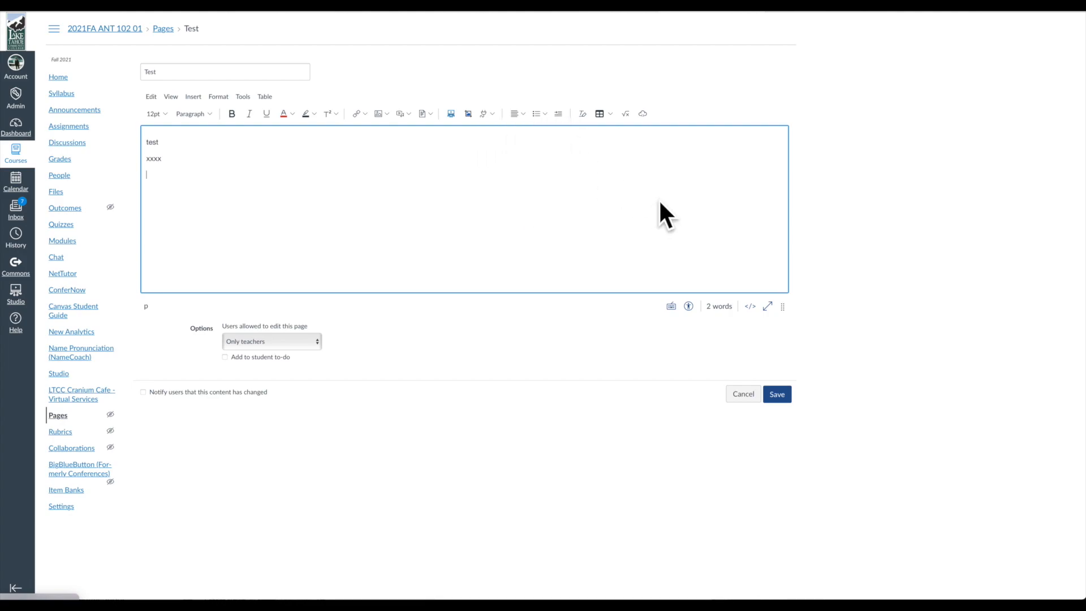
Look through the table column and row commands, then close them without inserting a table.
left_click(264, 97)
mouse_move(297, 161)
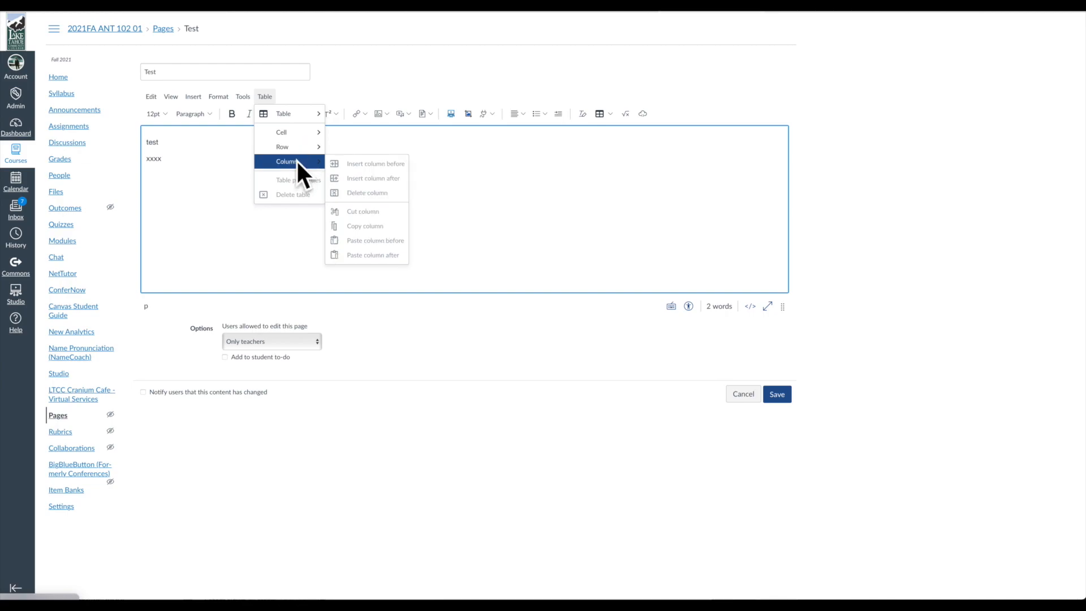
left_click(532, 159)
left_click(610, 115)
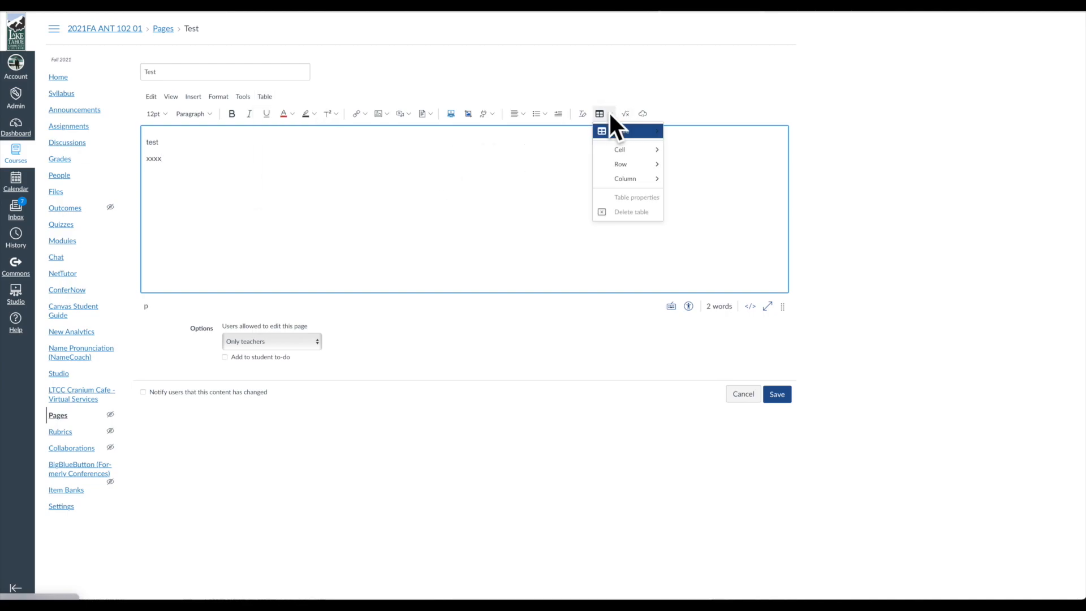
mouse_move(608, 167)
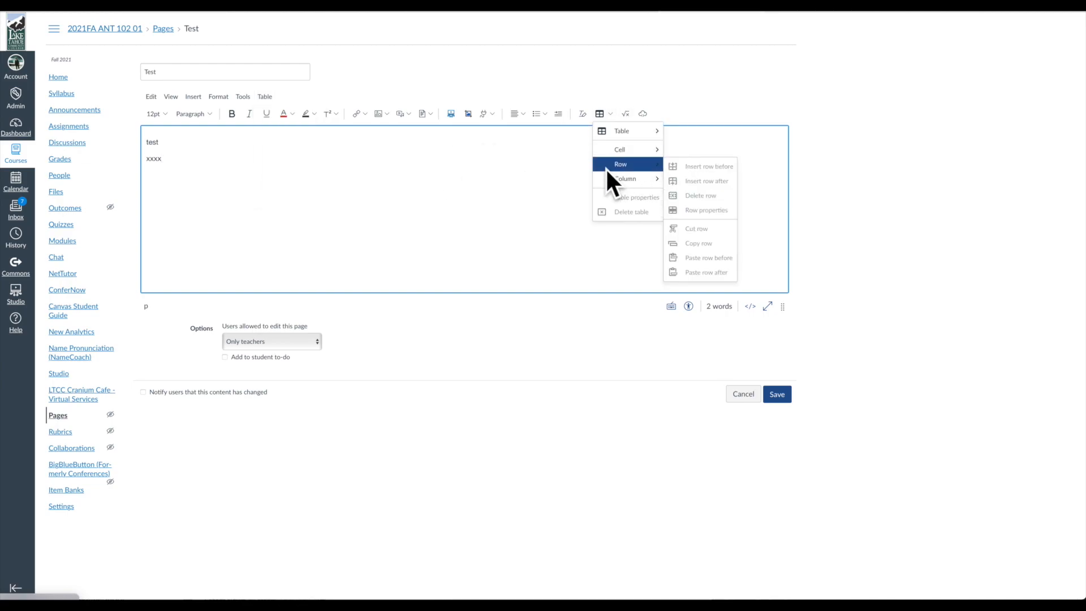
left_click(472, 179)
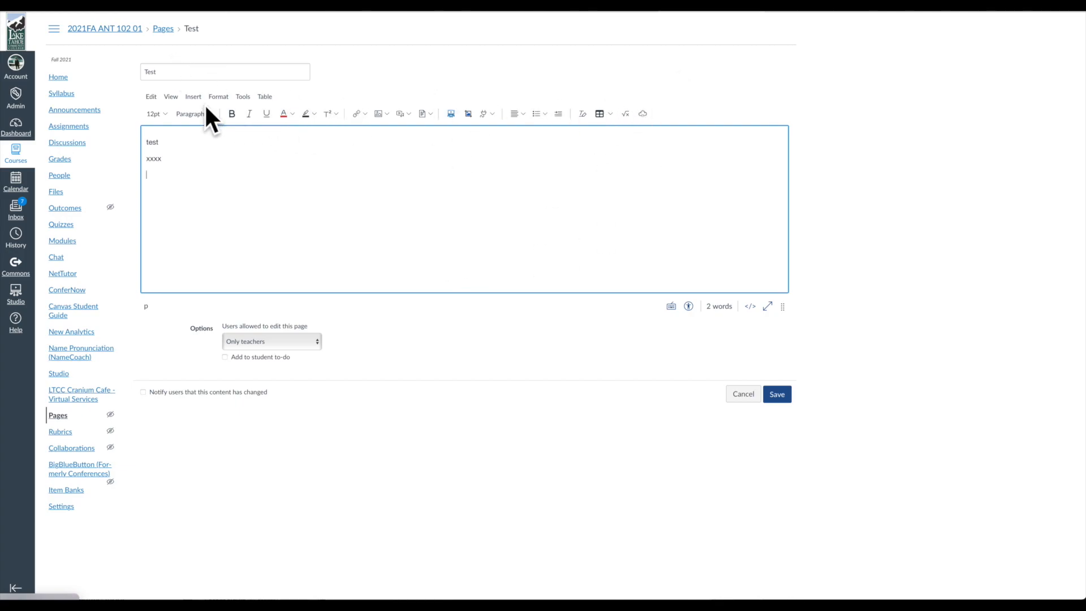
Review the edit commands and the heading and paragraph styles without changing the text.
left_click(150, 96)
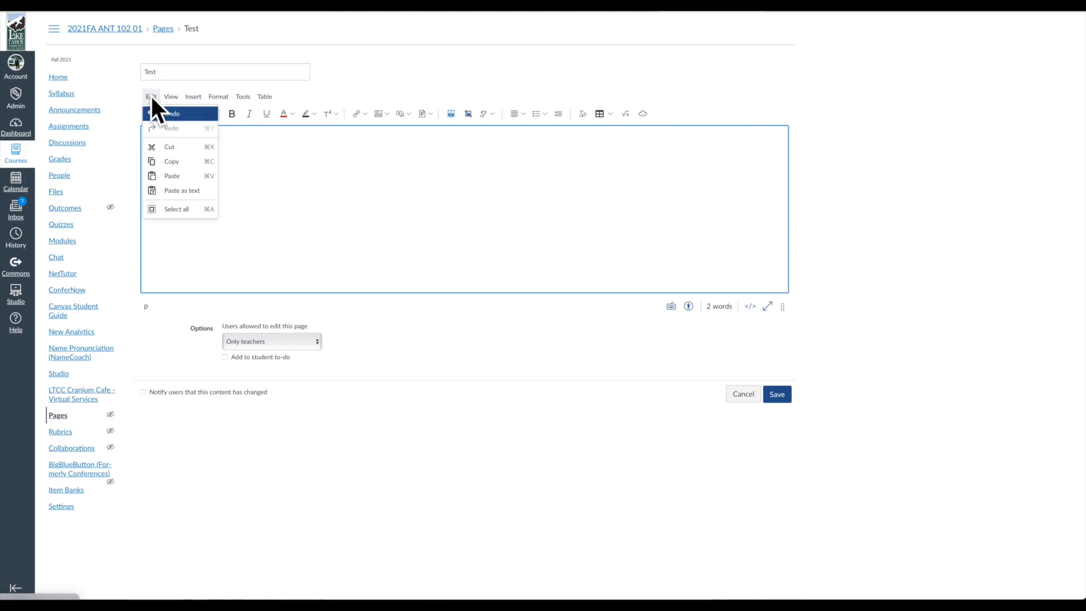
left_click(370, 233)
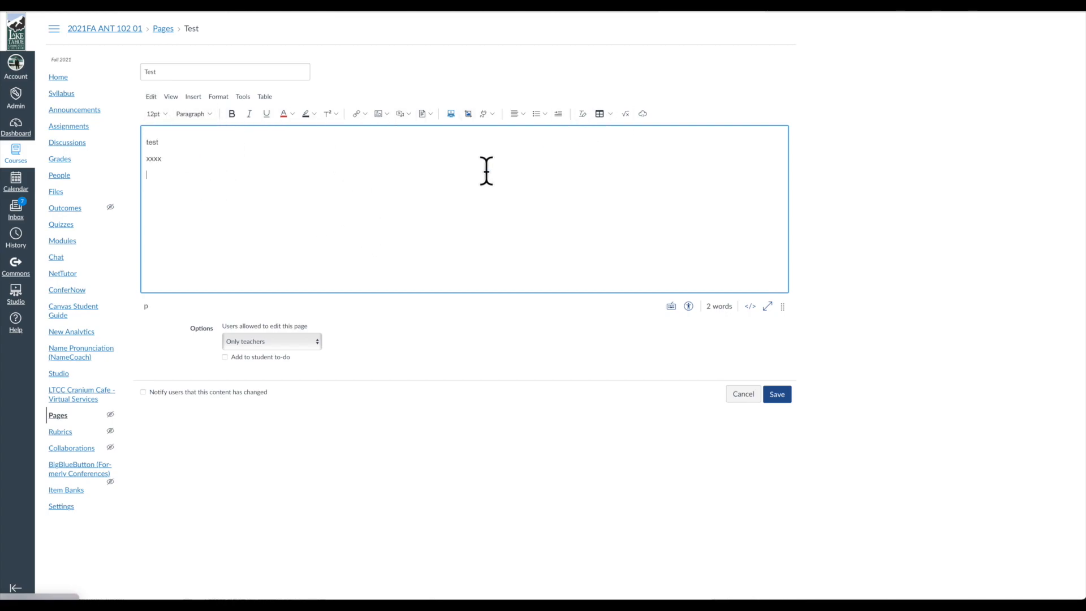
left_click_drag(209, 169, 130, 140)
left_click(260, 243)
left_click(207, 113)
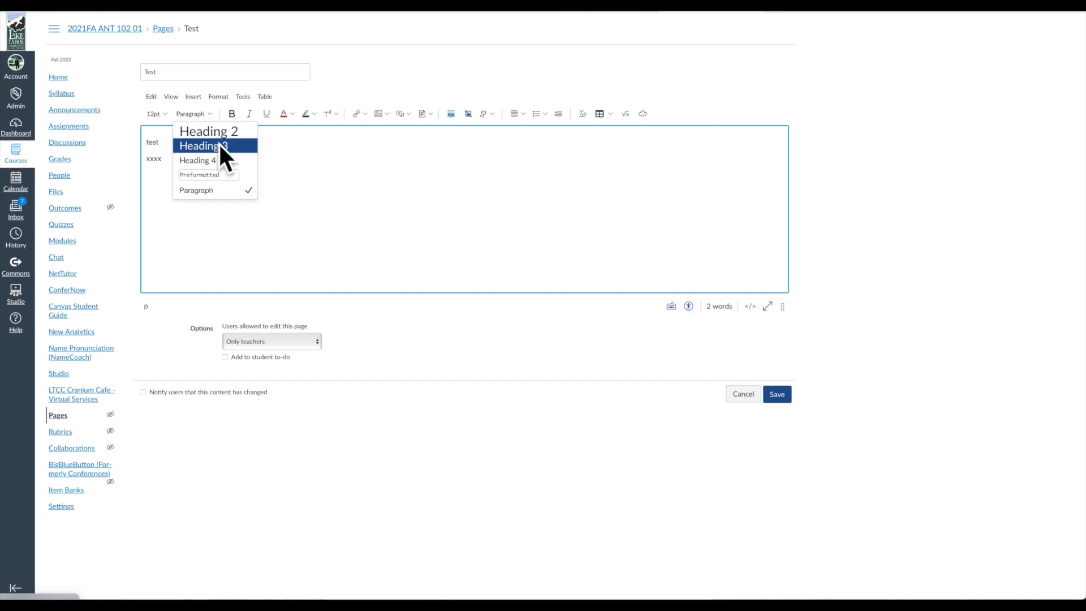
left_click(334, 171)
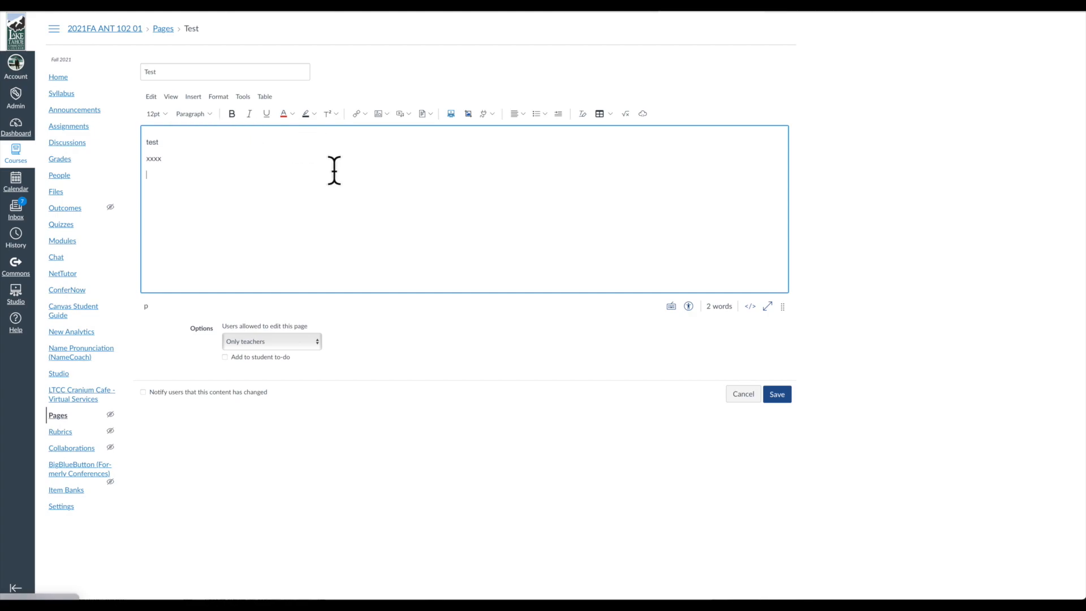
Look through the font size, text color and link options, leaving the content as it is.
left_click(165, 111)
left_click(165, 111)
left_click(291, 110)
left_click(290, 110)
left_click(378, 152)
left_click(364, 113)
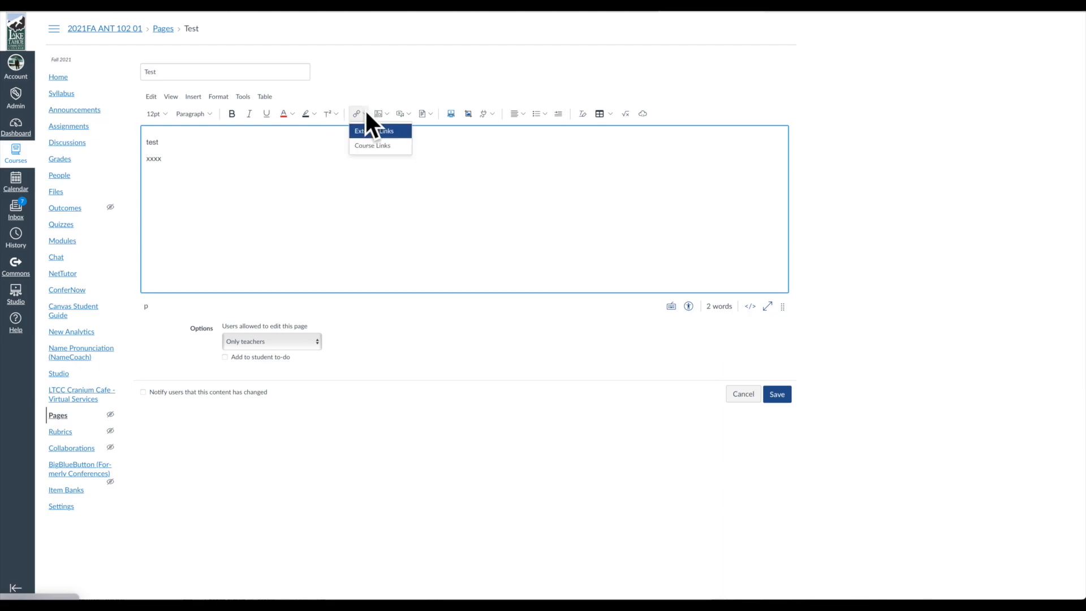
left_click(143, 163)
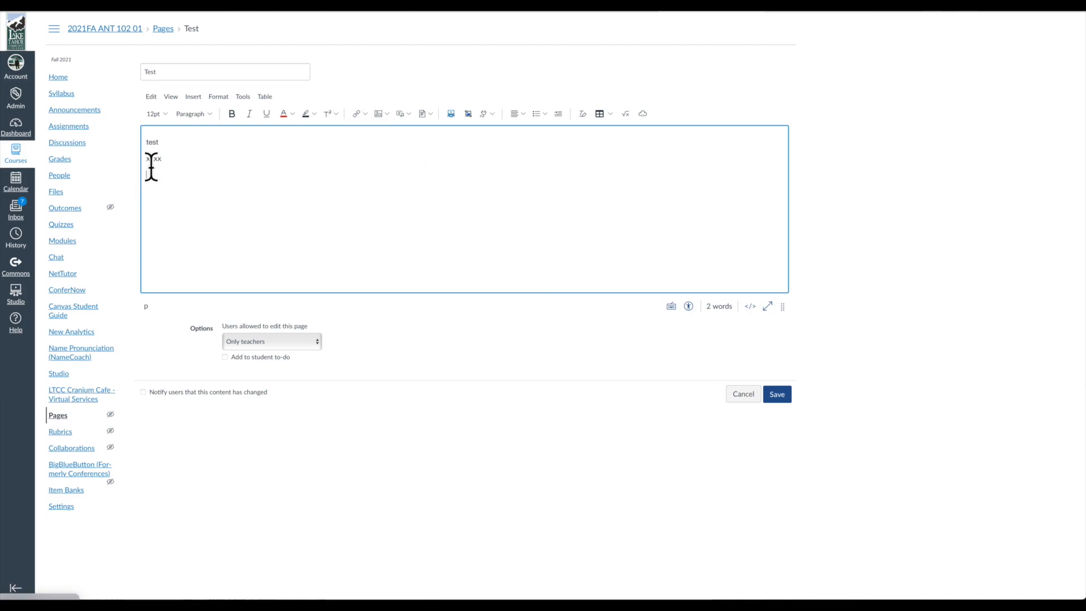
Link the word "xxxx" to the course page "Academic Dishonesty and Plagiarism" and close the course links list.
triple_click(152, 161)
left_click(153, 163)
double_click(151, 161)
left_click(365, 113)
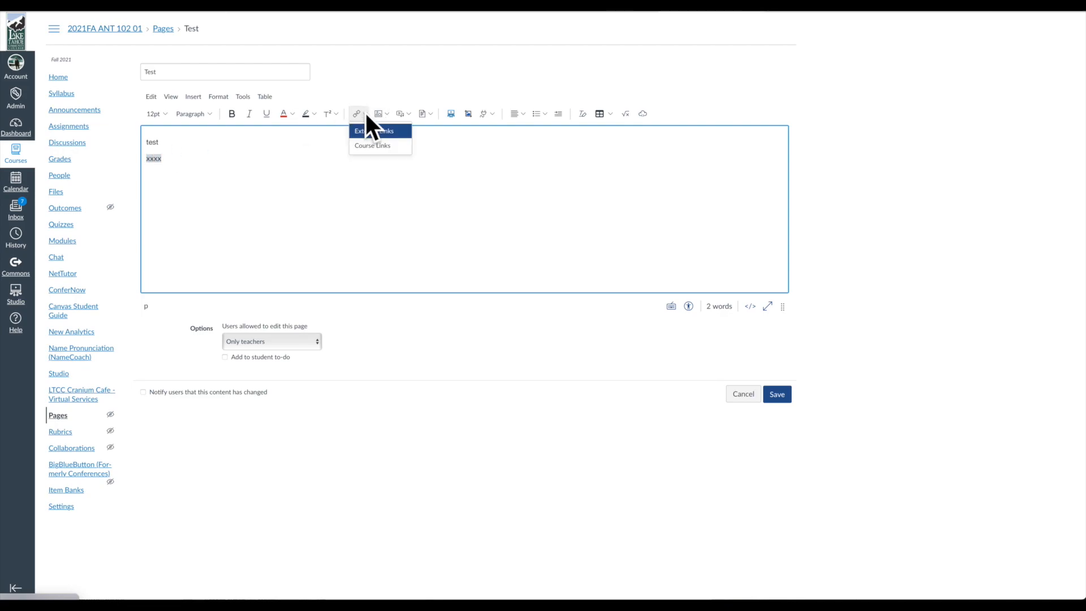
left_click(382, 144)
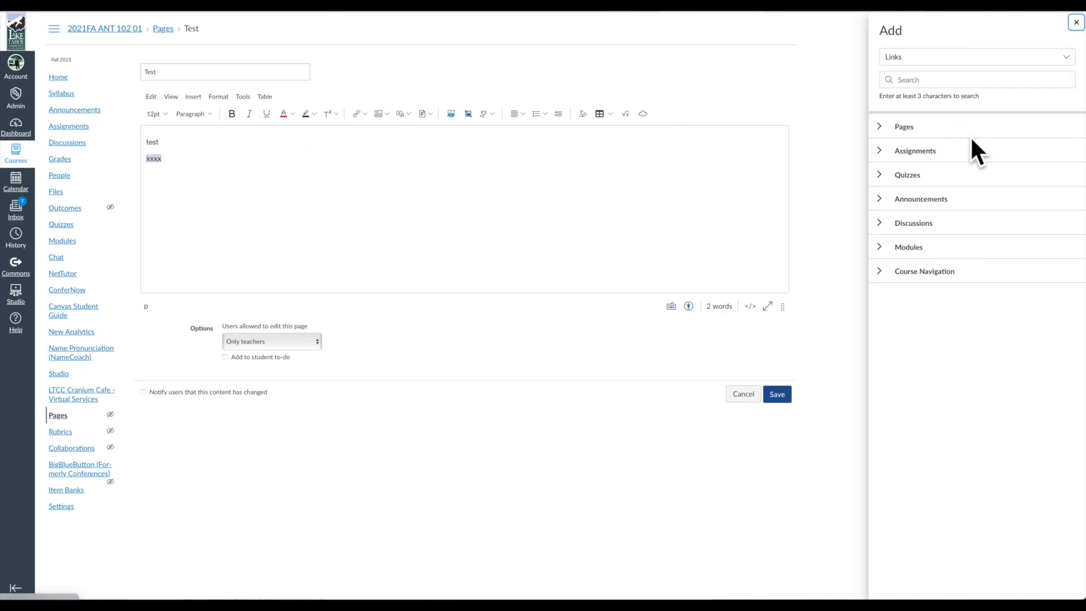
left_click(880, 127)
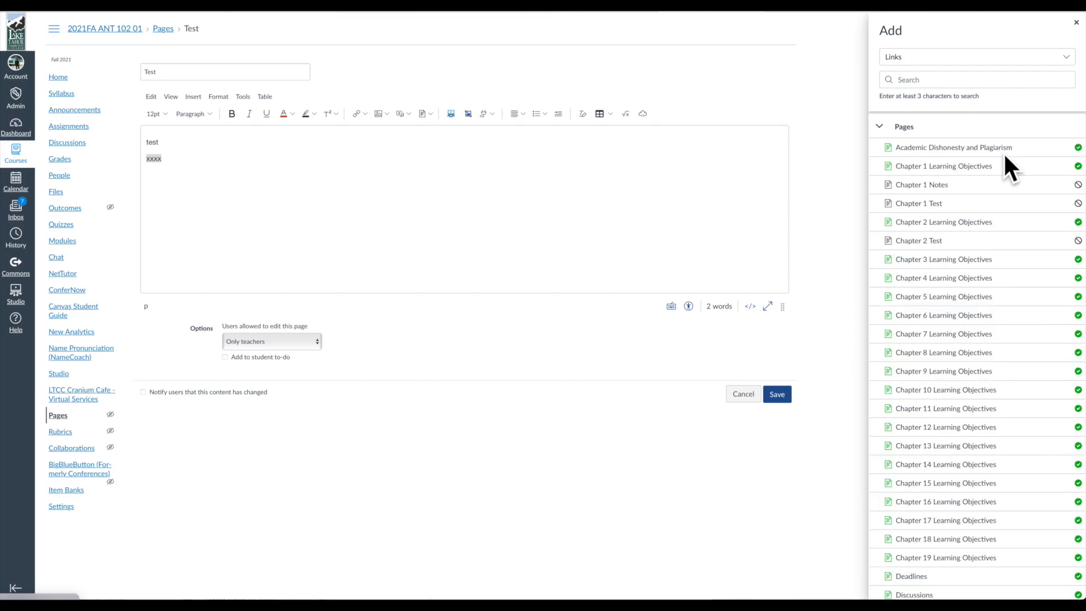
left_click(968, 146)
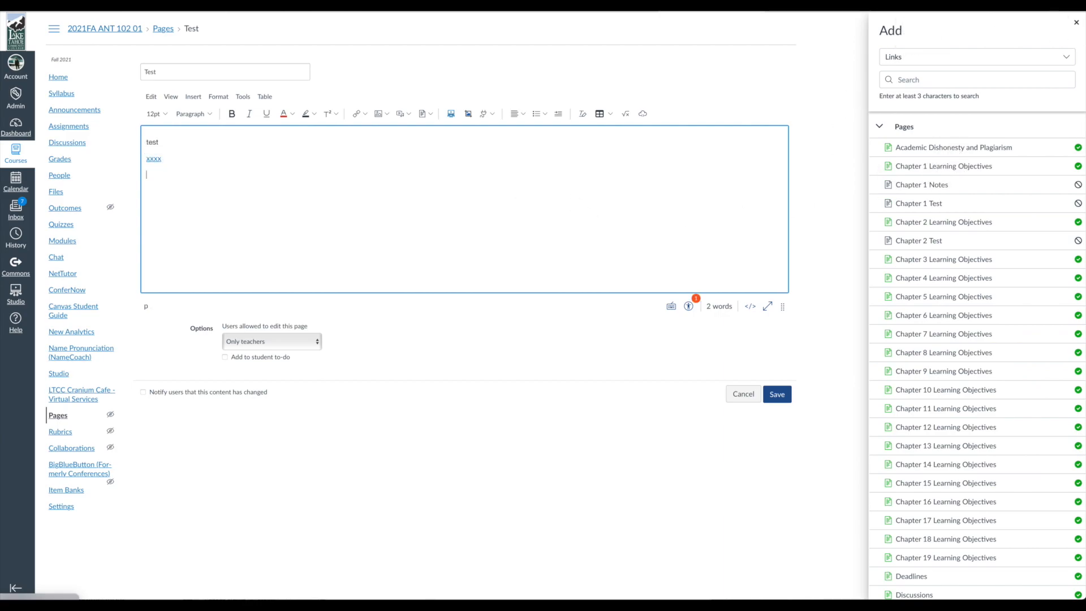
left_click(1076, 23)
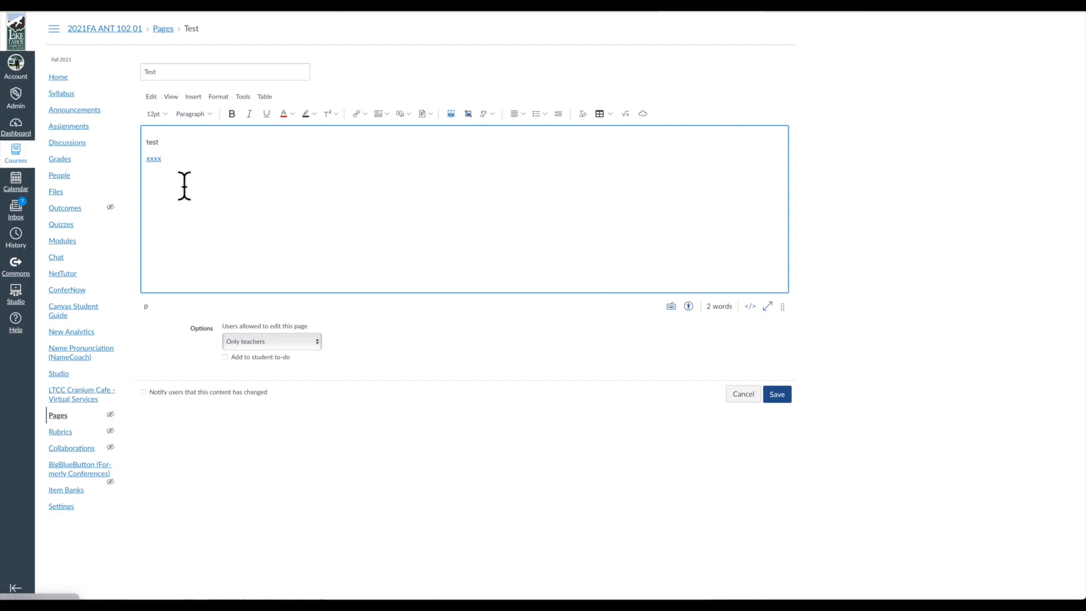
Change the display text of the "xxxx" link to "Policy".
double_click(154, 158)
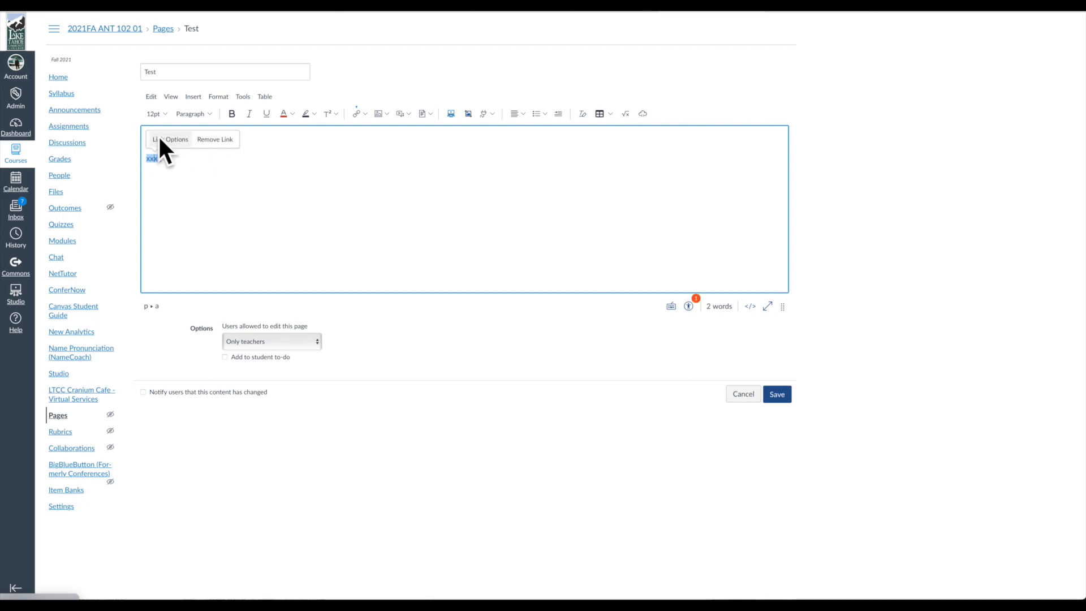
left_click(160, 139)
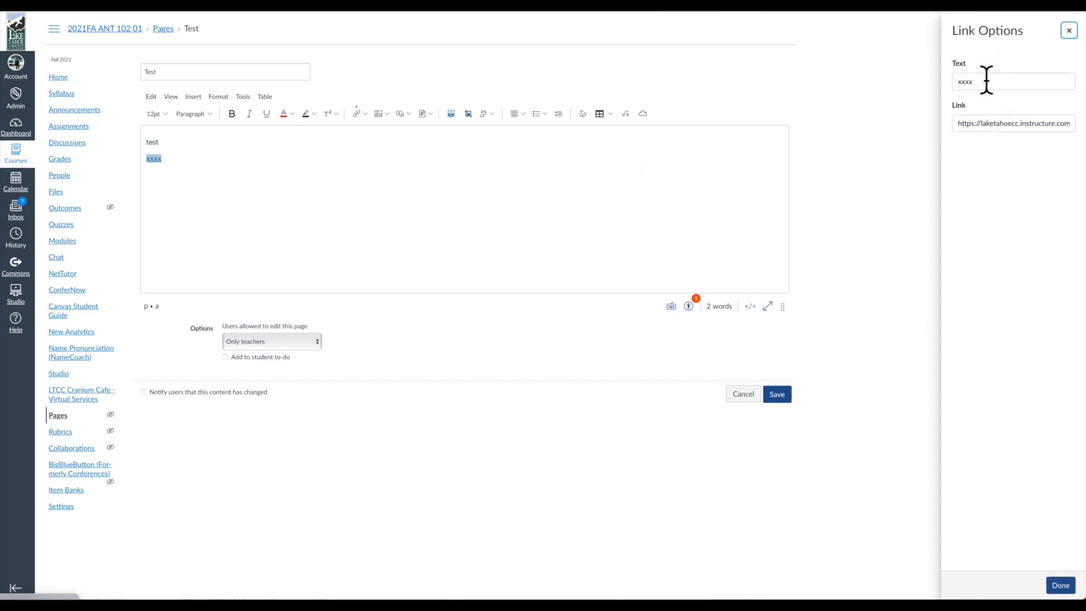
left_click_drag(986, 81, 951, 81)
type("Policy")
left_click(1059, 586)
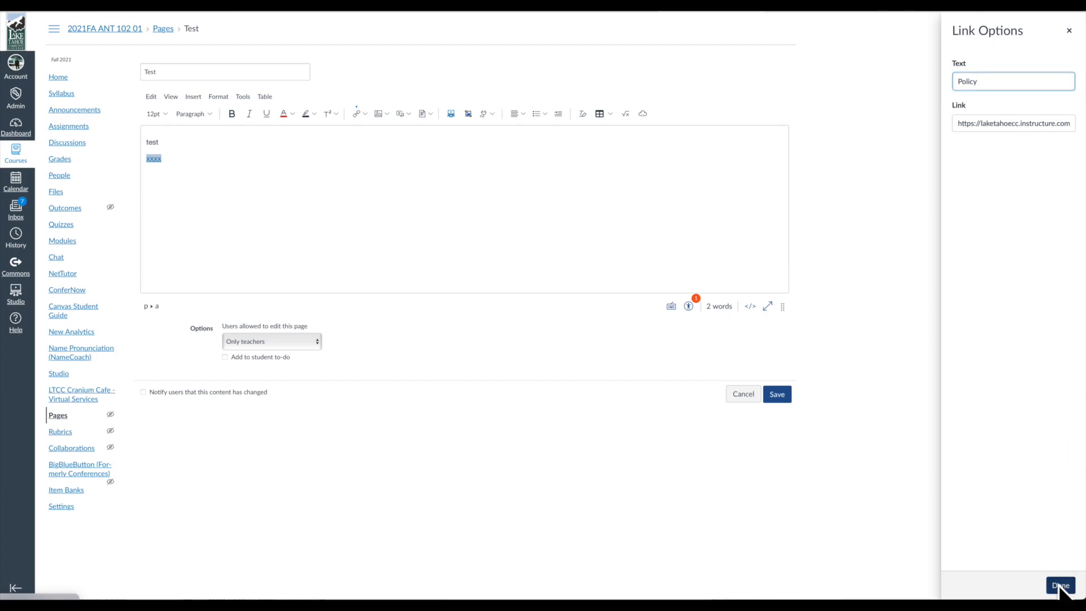
Run the Accessibility Checker on the page content and close it.
left_click(657, 236)
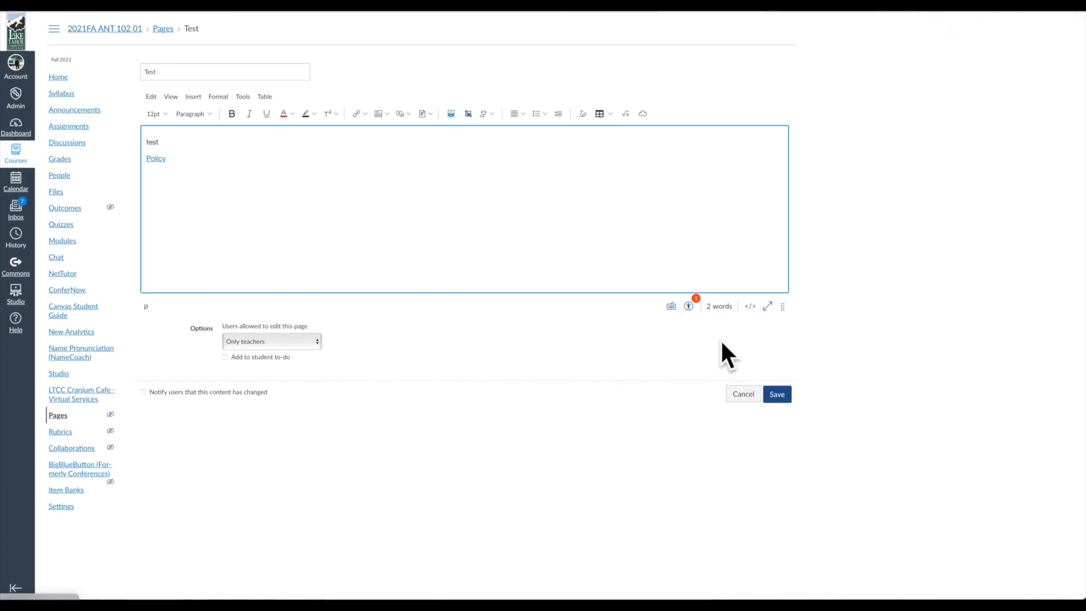
left_click(690, 306)
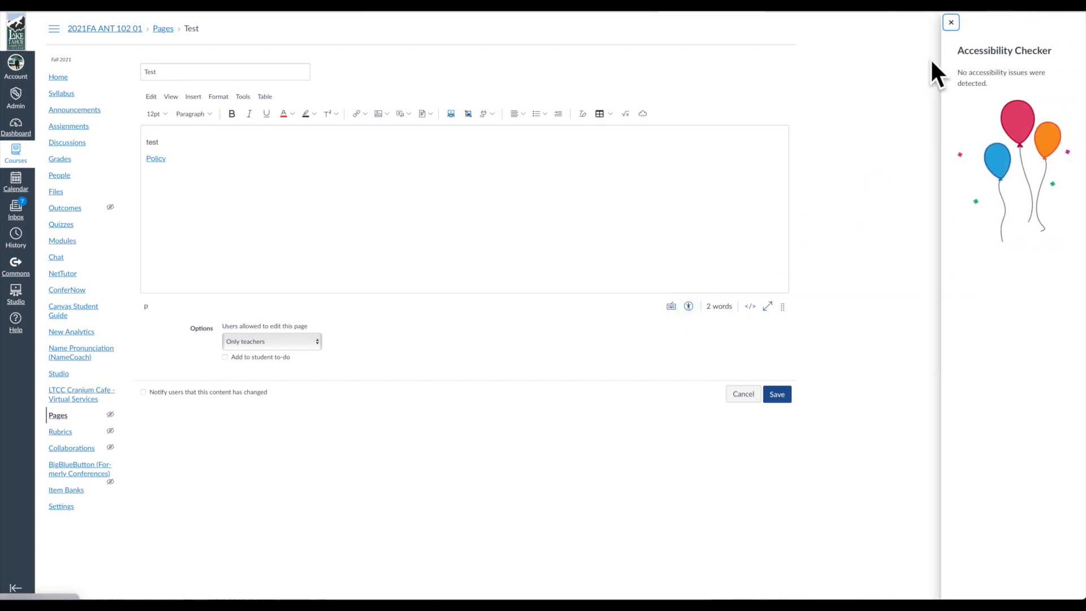
left_click(951, 20)
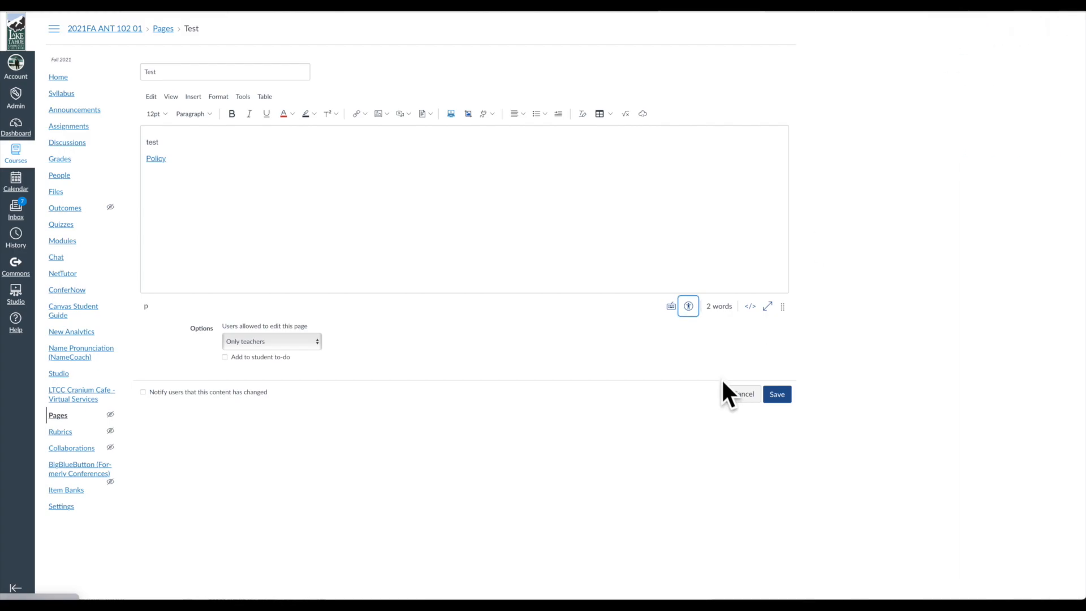
Save the Test page, try out its "Policy" link and return to the Test page.
left_click(776, 394)
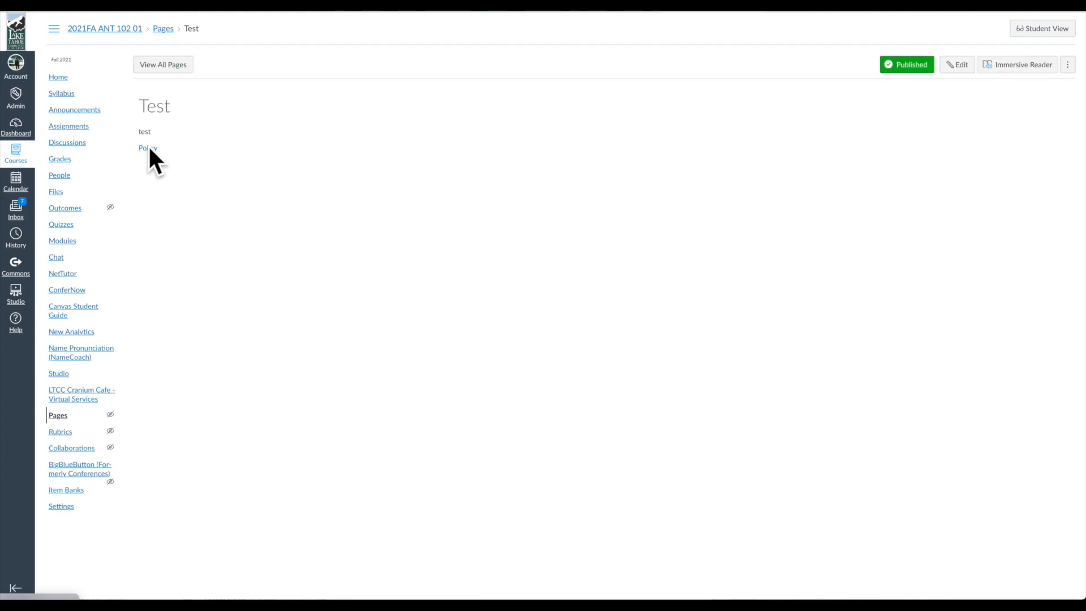
left_click(148, 147)
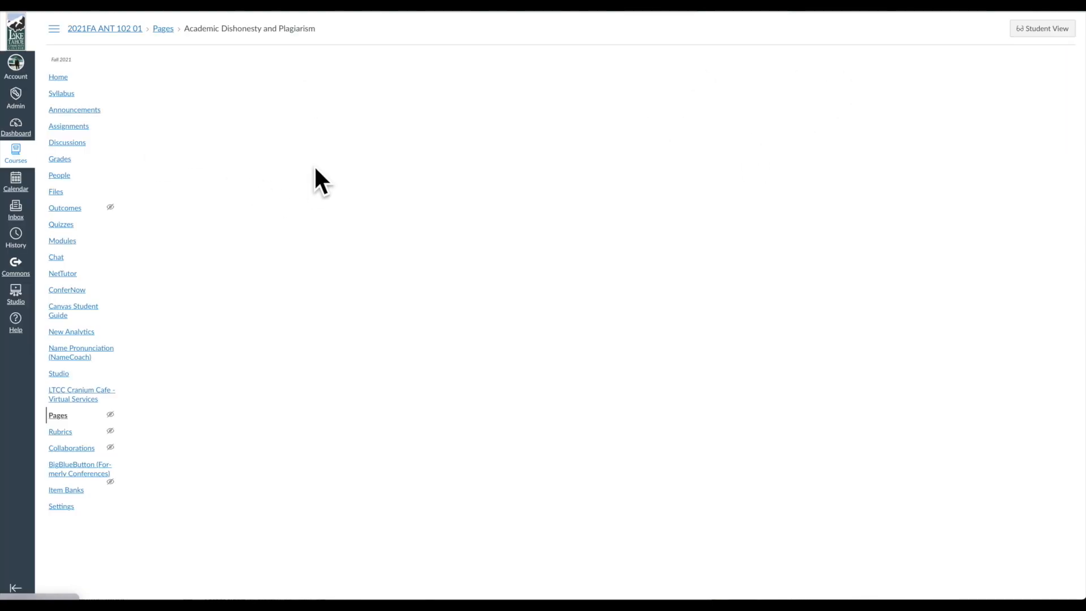
left_click(65, 7)
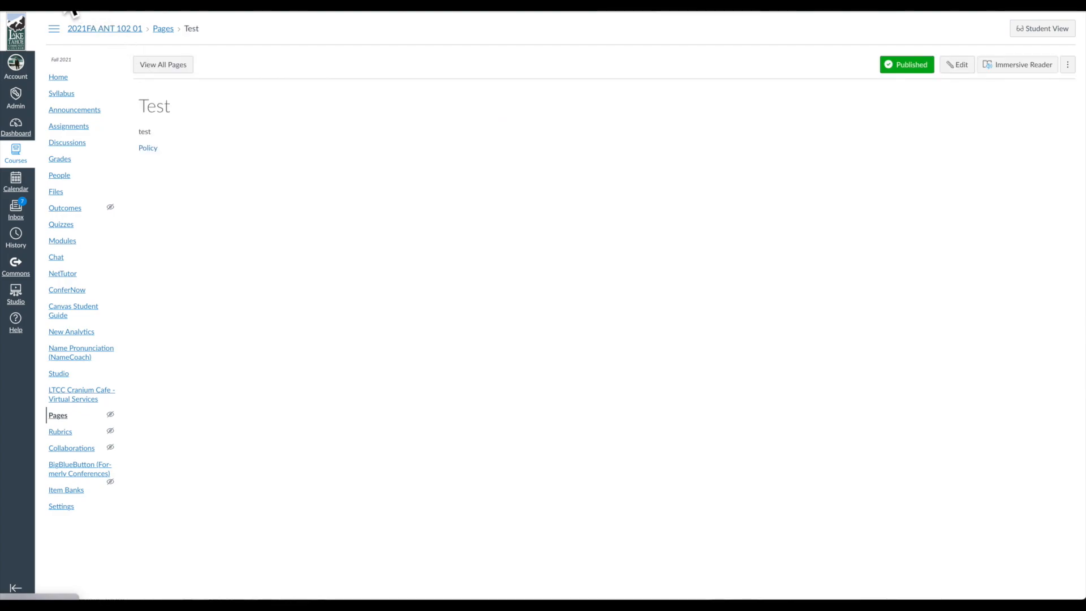
Reopen the Test page for editing and remove the link from the word "Policy".
left_click(949, 64)
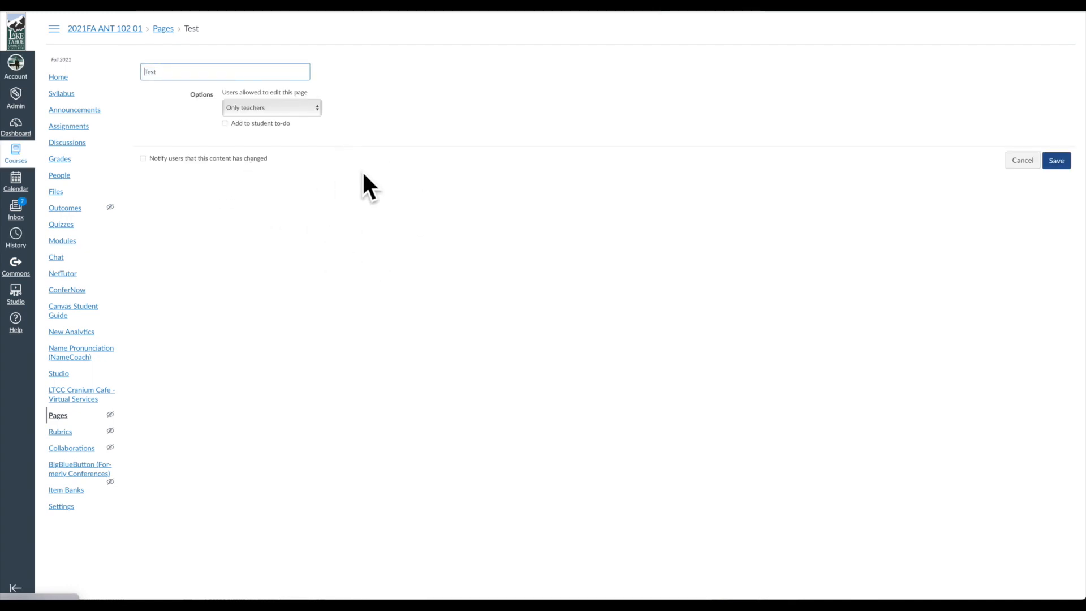
left_click_drag(178, 162, 139, 158)
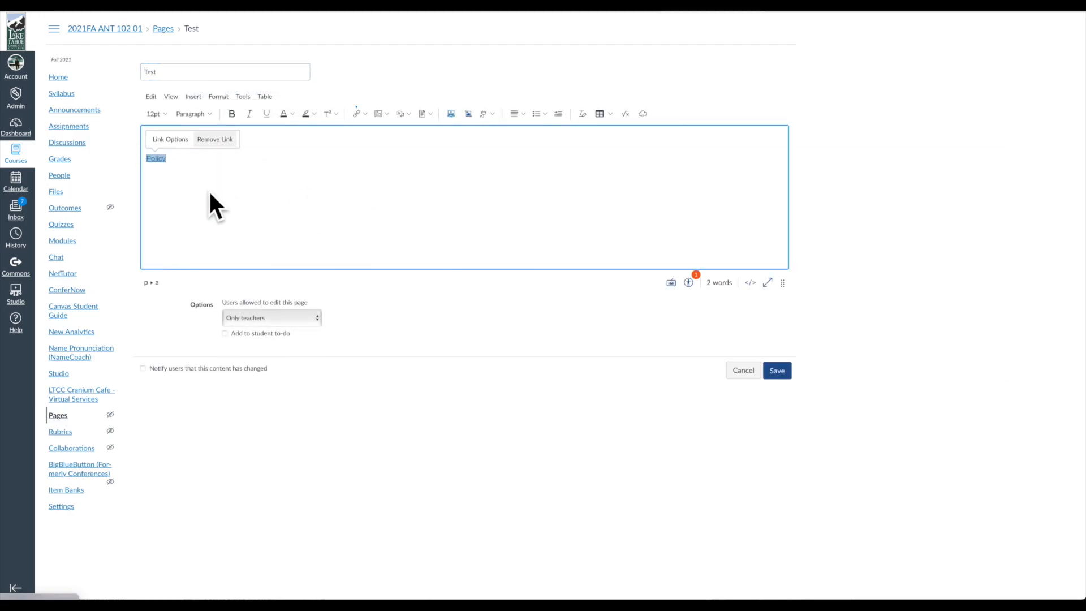
left_click(220, 140)
Review the external link dialog for the word "Policy" and the image insertion options without adding anything.
double_click(157, 163)
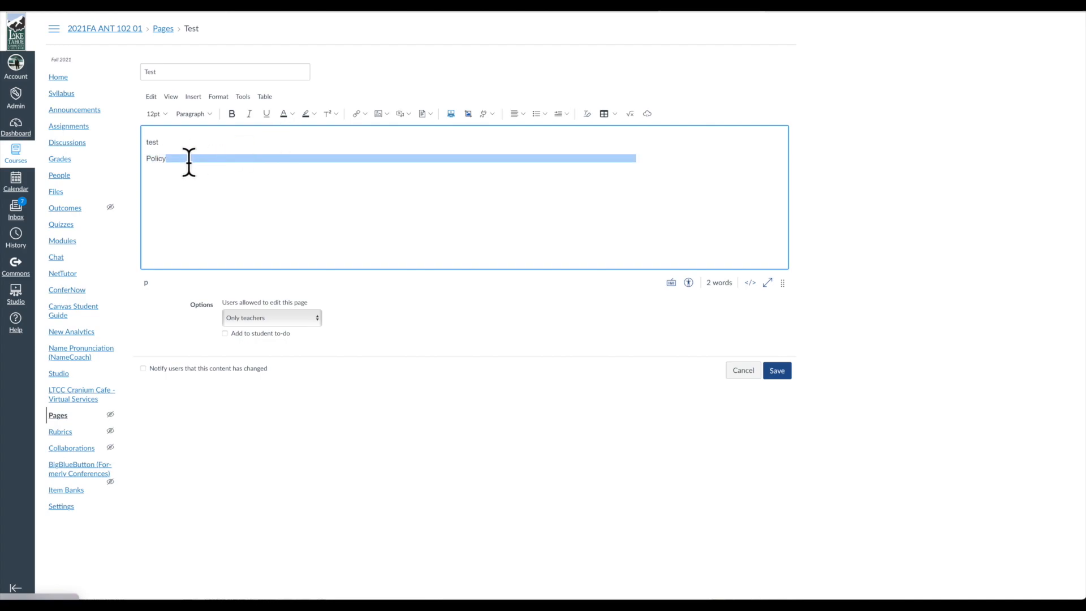
double_click(154, 160)
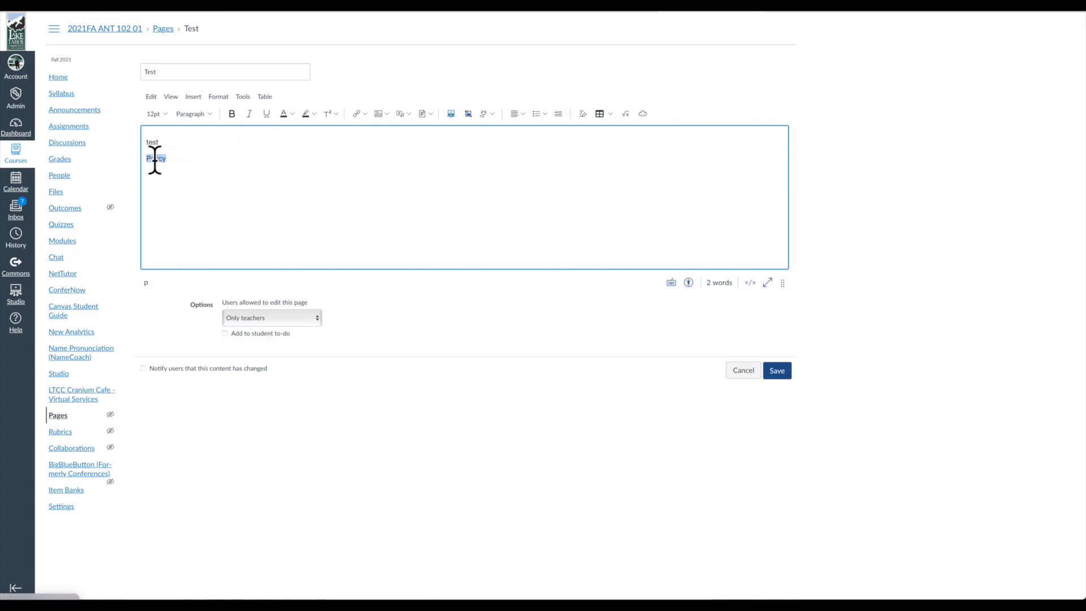
left_click(367, 113)
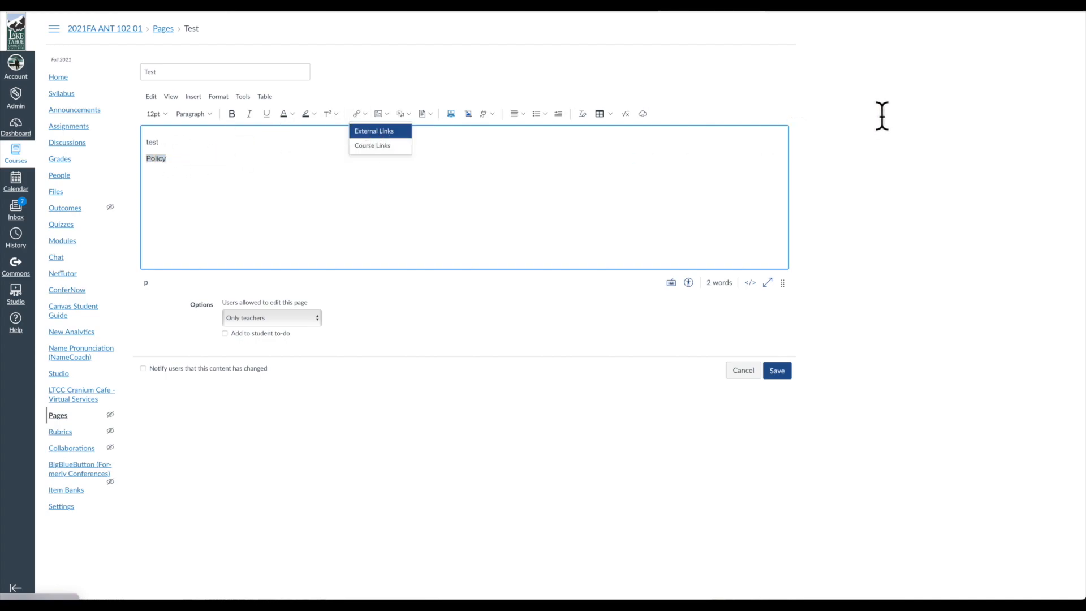
left_click(374, 130)
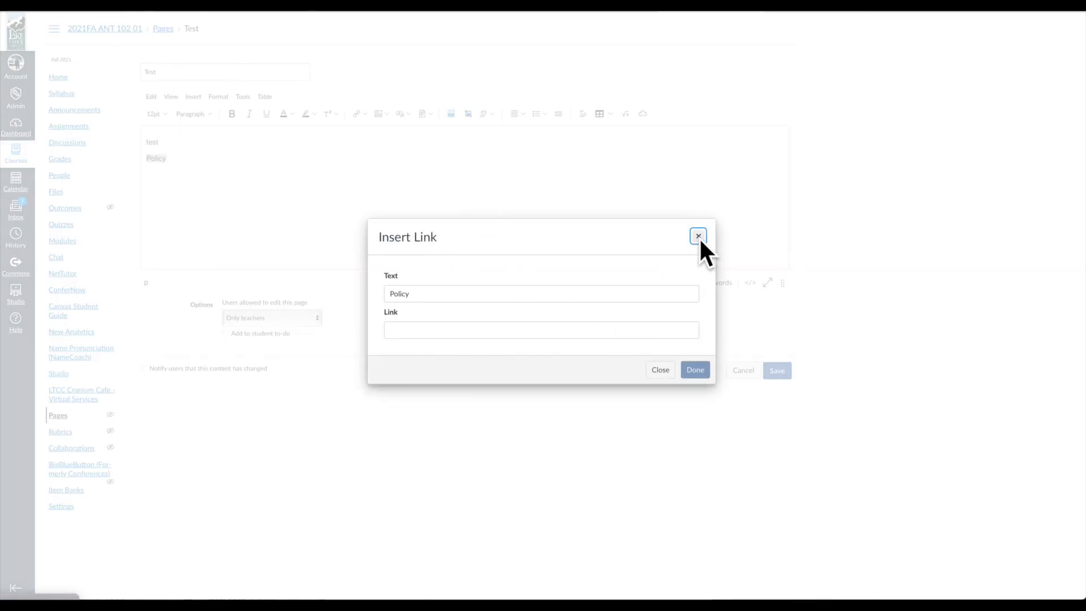
left_click(699, 236)
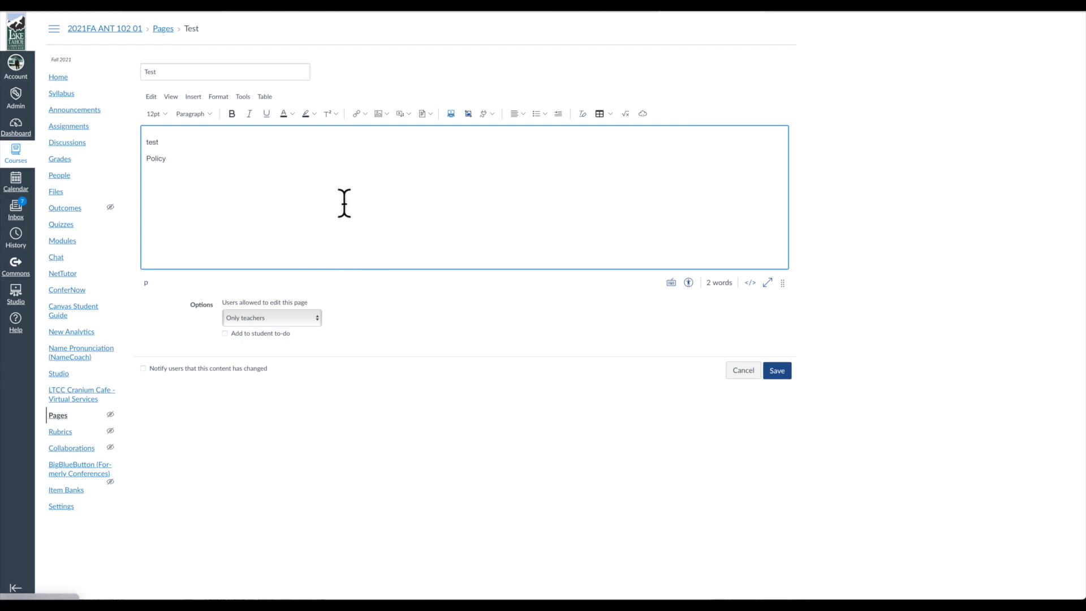
left_click(388, 112)
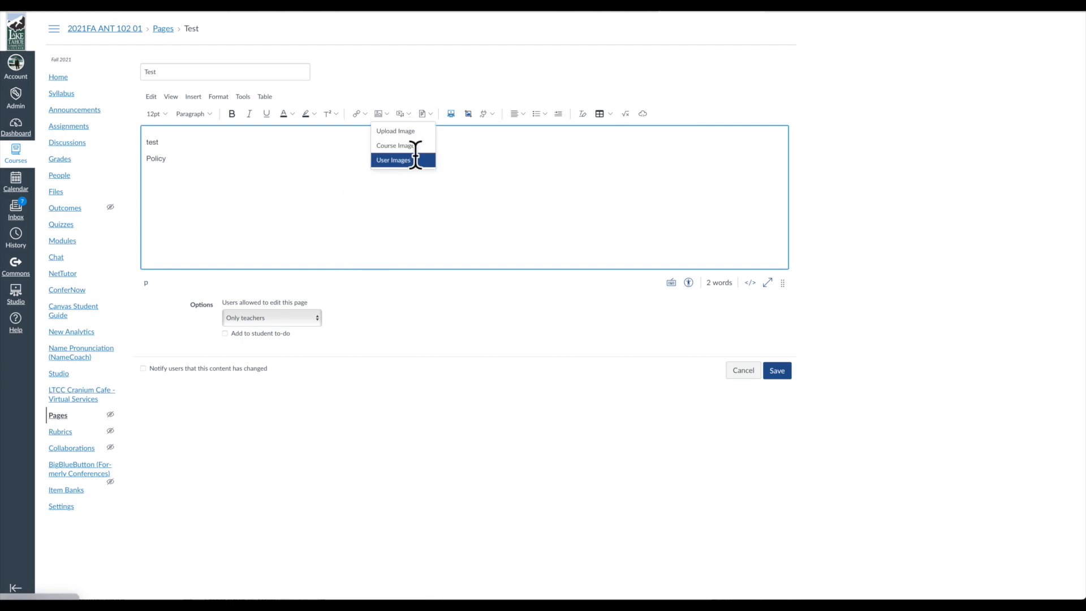
left_click(516, 165)
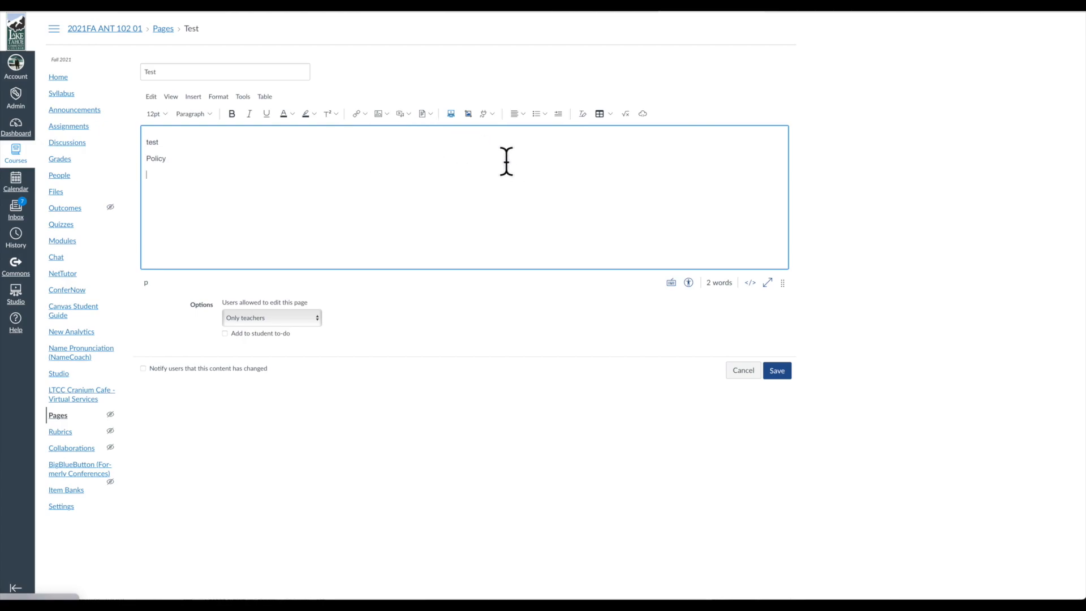
Examine the media upload and recording options, allowing camera and microphone access, and close them without recording.
left_click(407, 113)
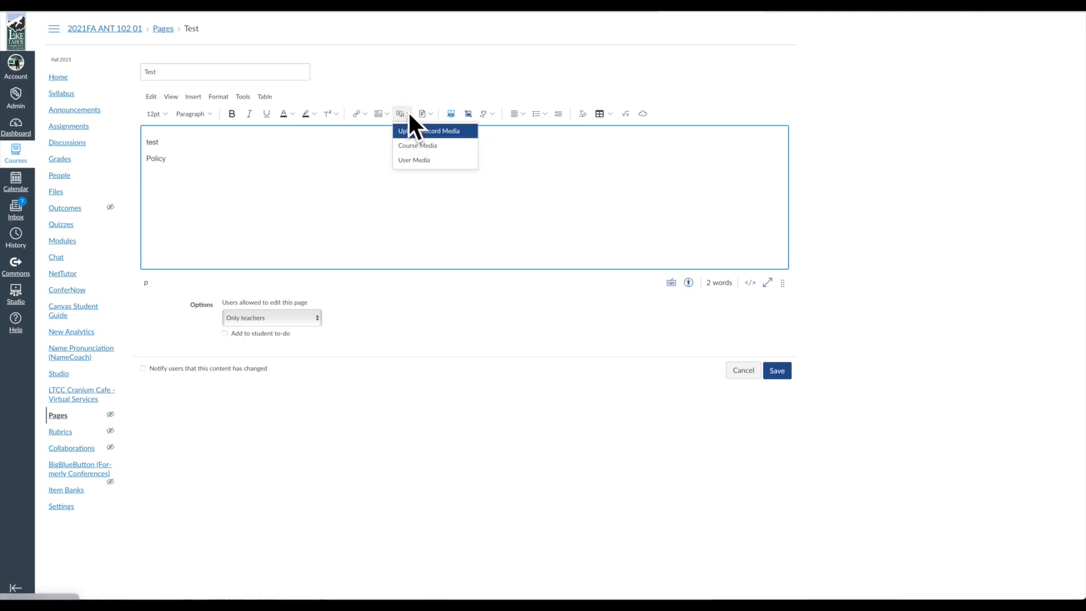
left_click(454, 131)
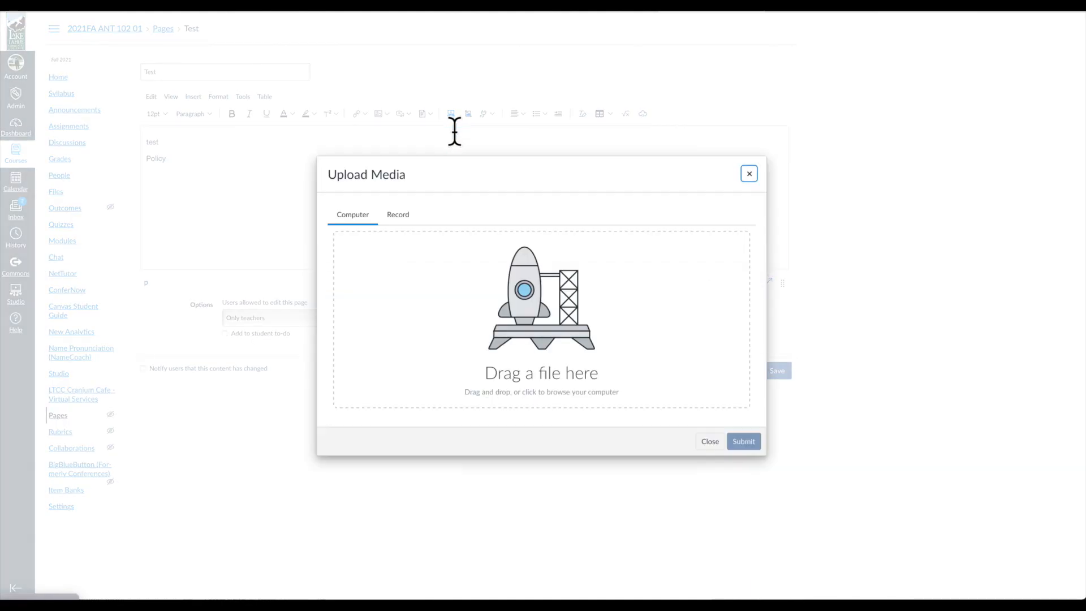
left_click(402, 215)
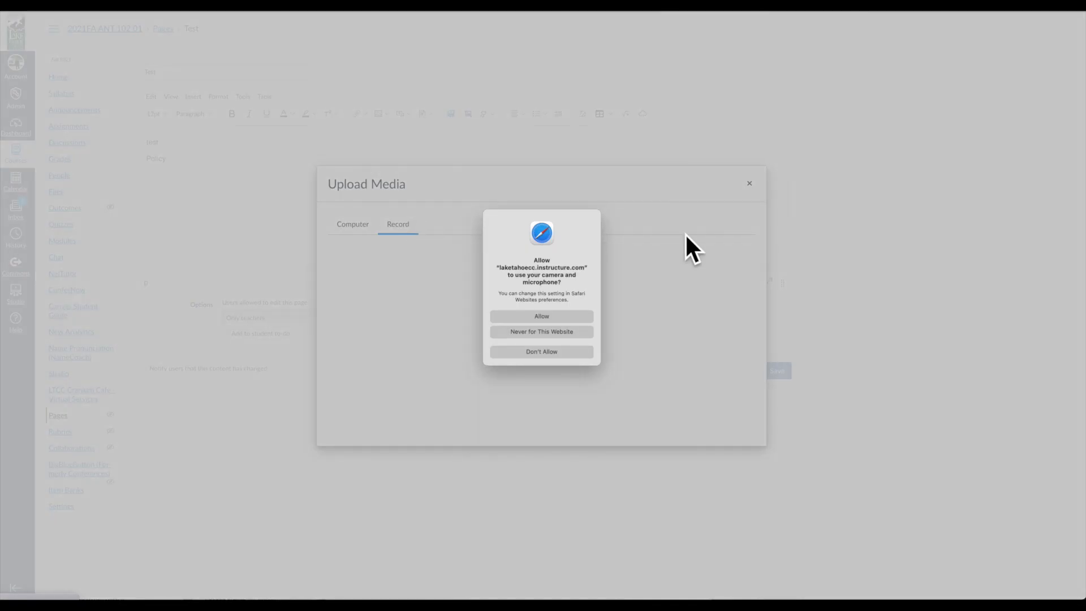
left_click(538, 315)
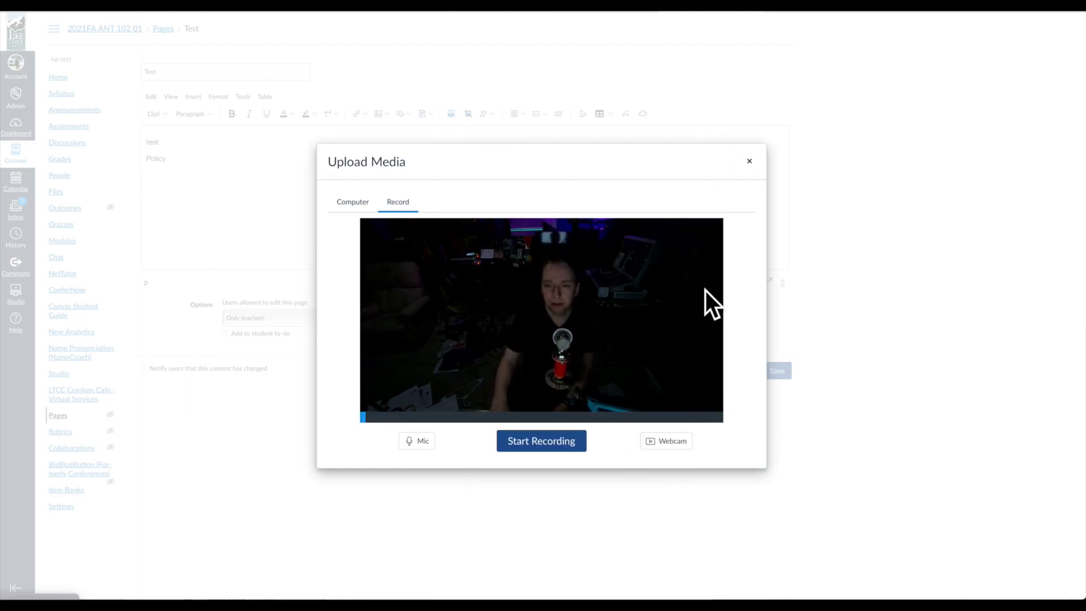
left_click(749, 160)
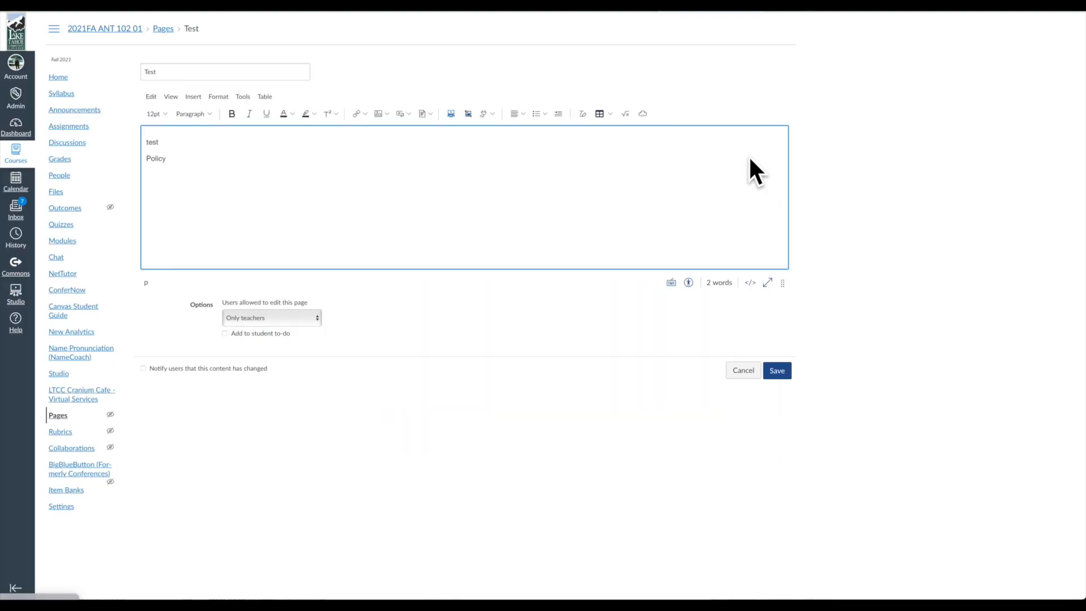
Look through the Canvas Studio library, close it without choosing a video, and review the course and user media options.
left_click(450, 113)
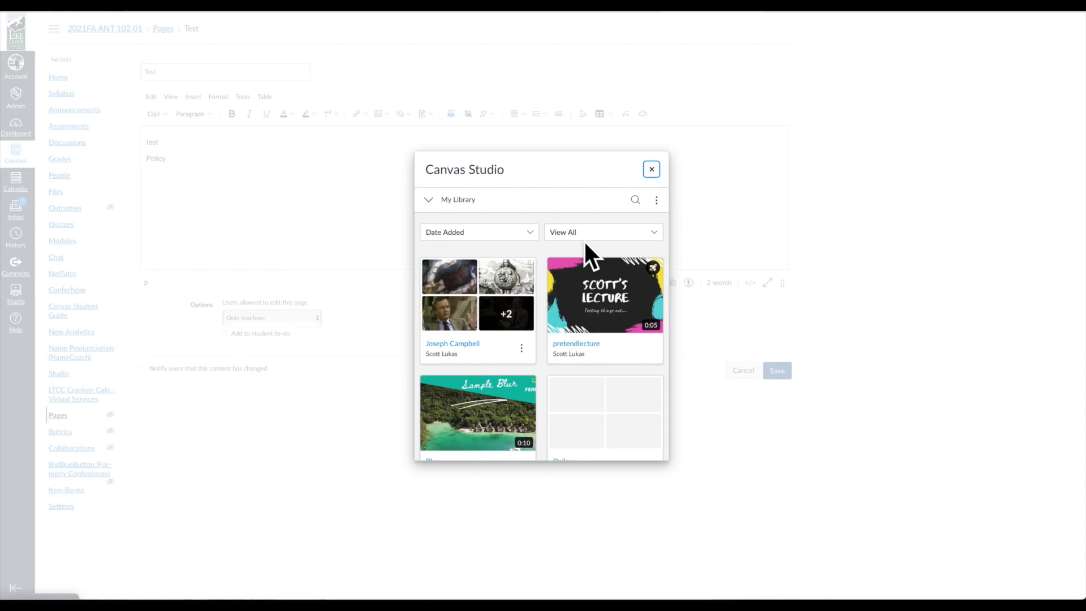
mouse_move(572, 286)
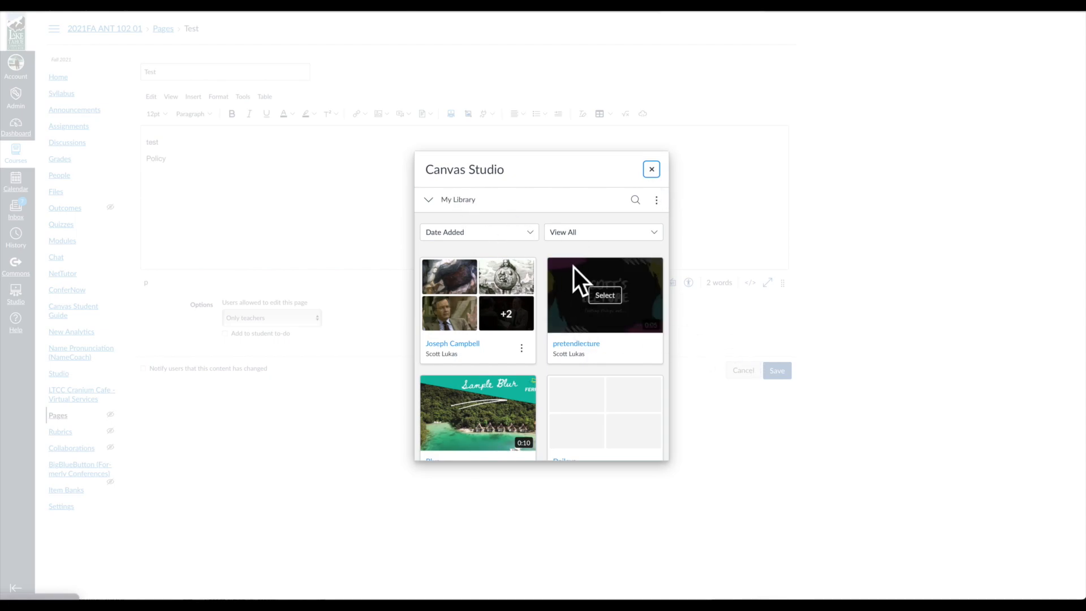
left_click(650, 169)
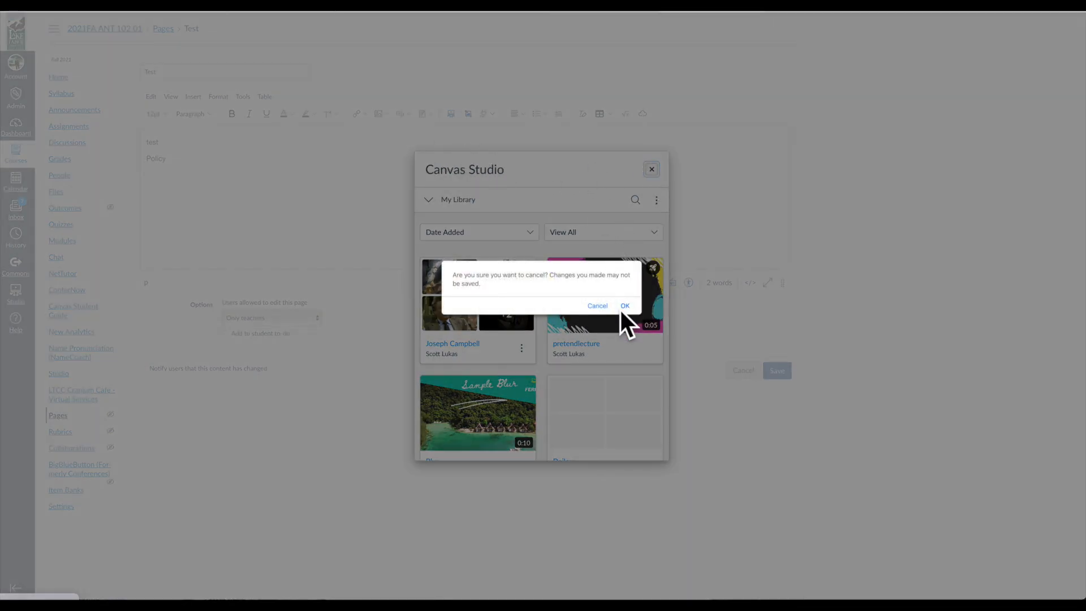
left_click(621, 304)
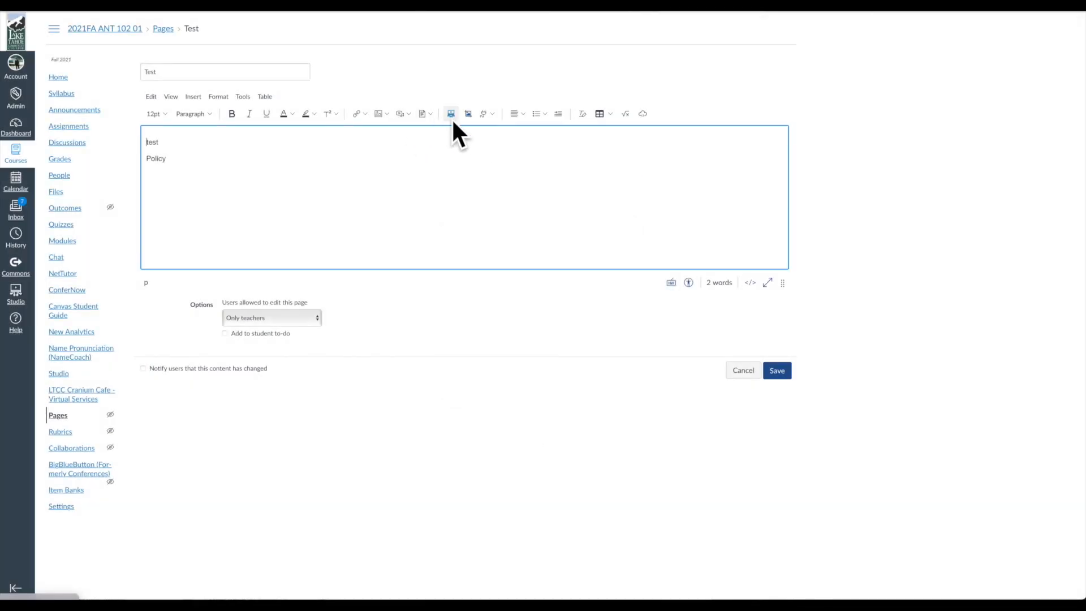
left_click(408, 112)
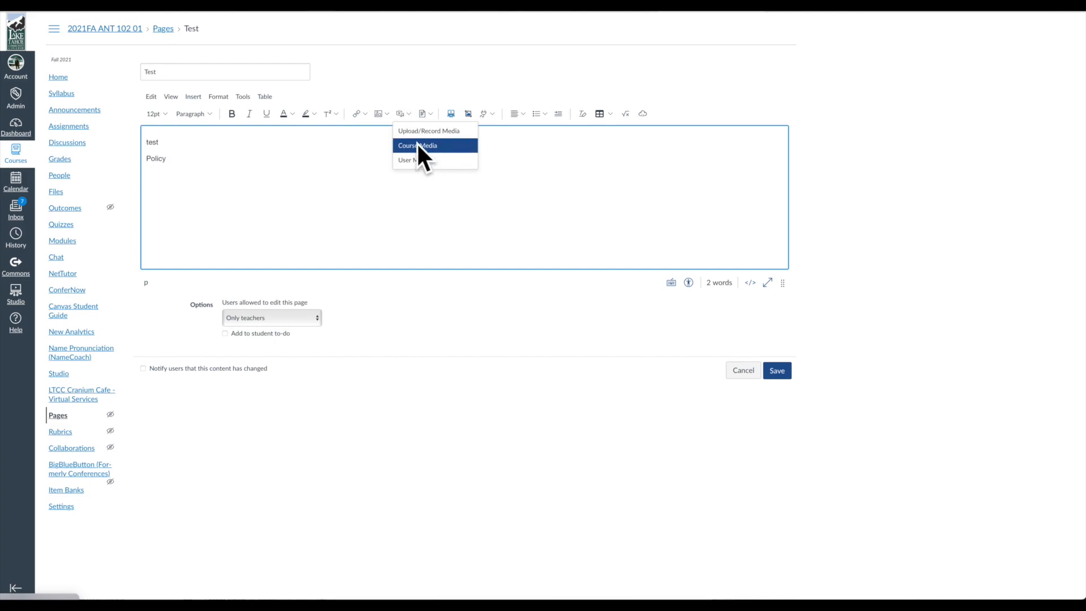
left_click(545, 168)
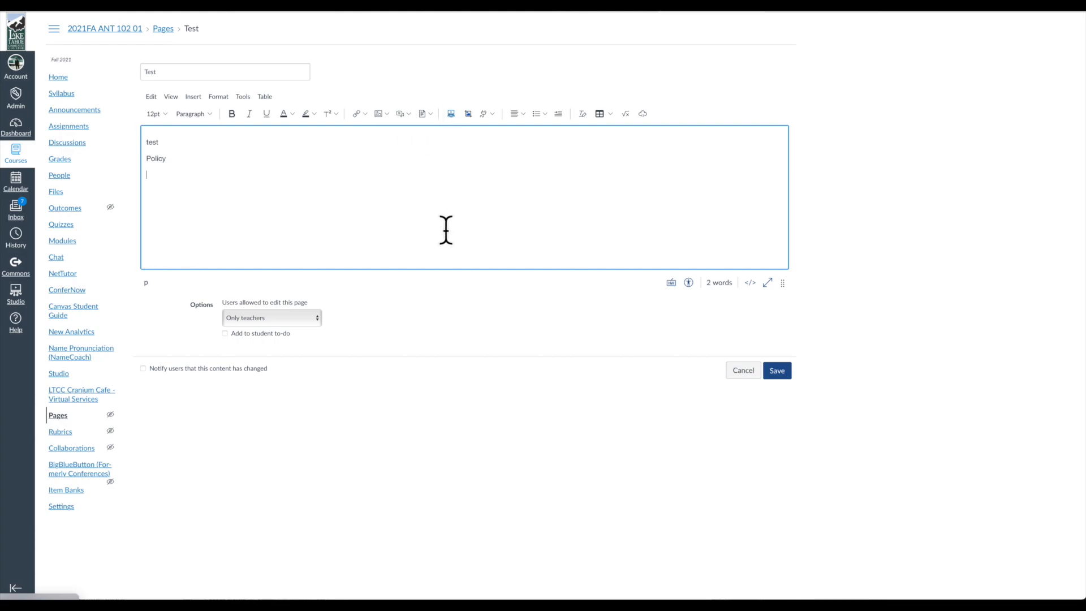
Review the document insertion options, the Upload File dialog and the Upload / Embed Image tool, closing them without adding anything.
left_click(431, 113)
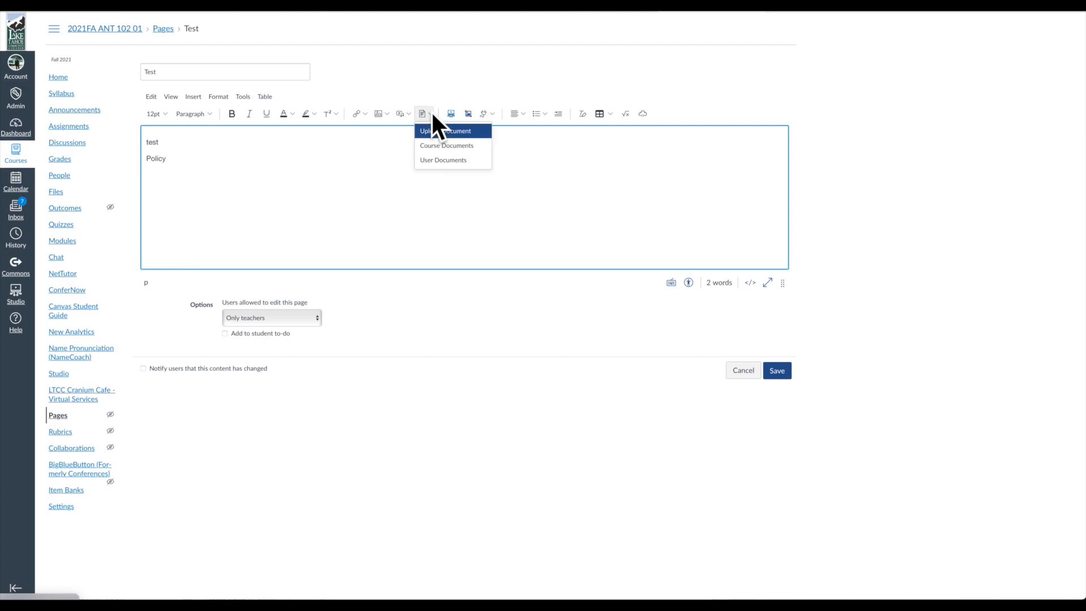
left_click(439, 135)
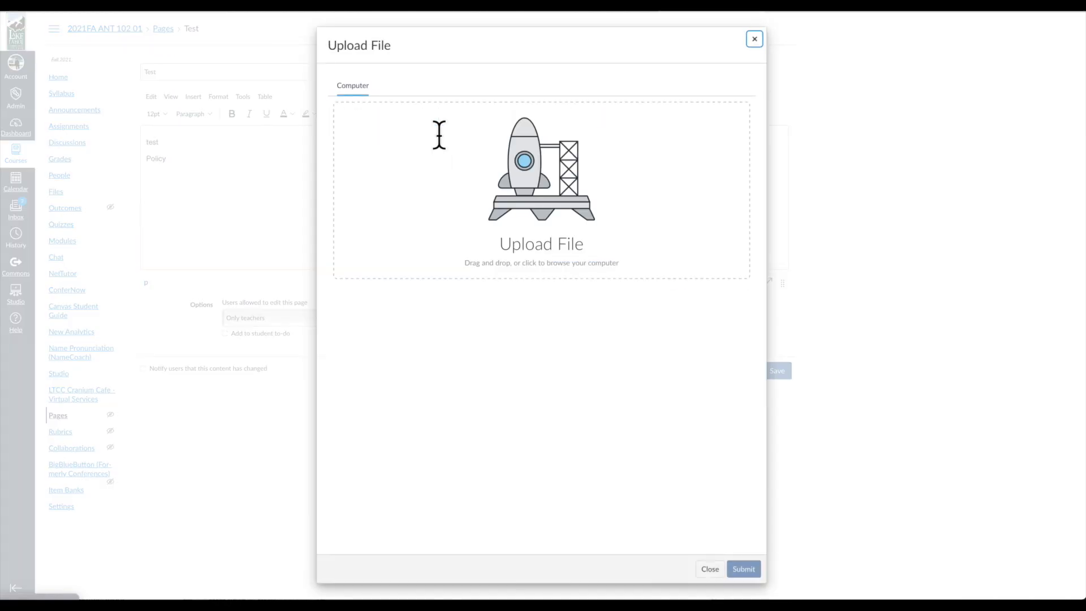
left_click(755, 39)
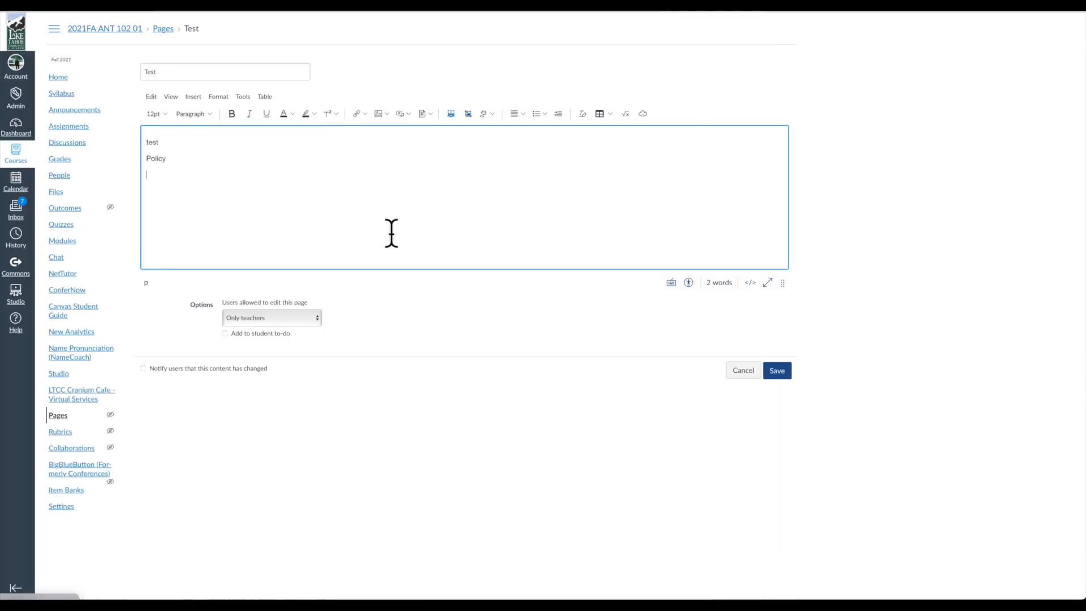
left_click(430, 113)
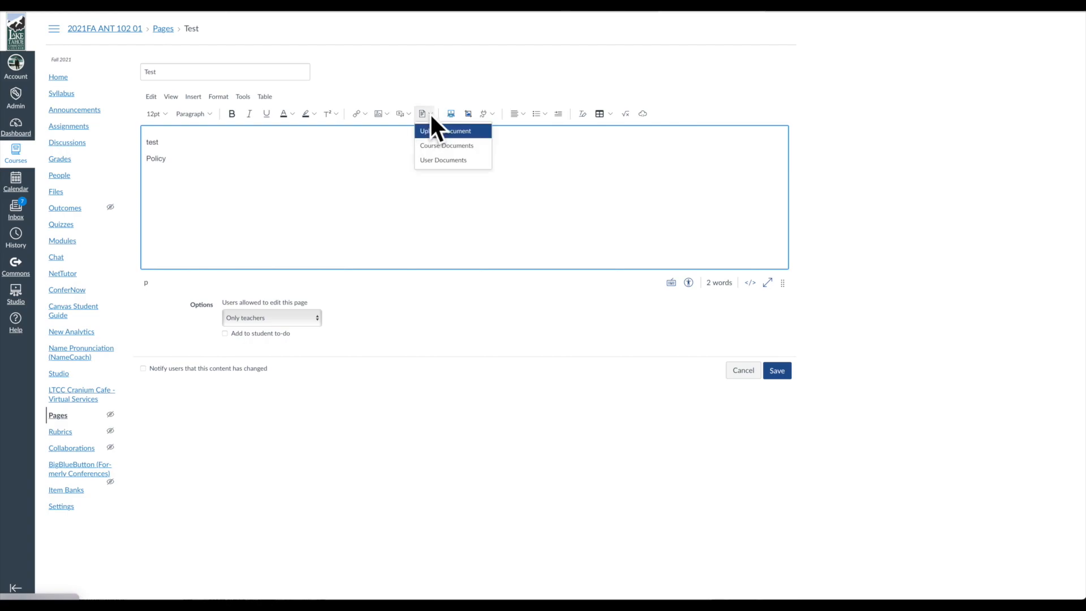
left_click(553, 177)
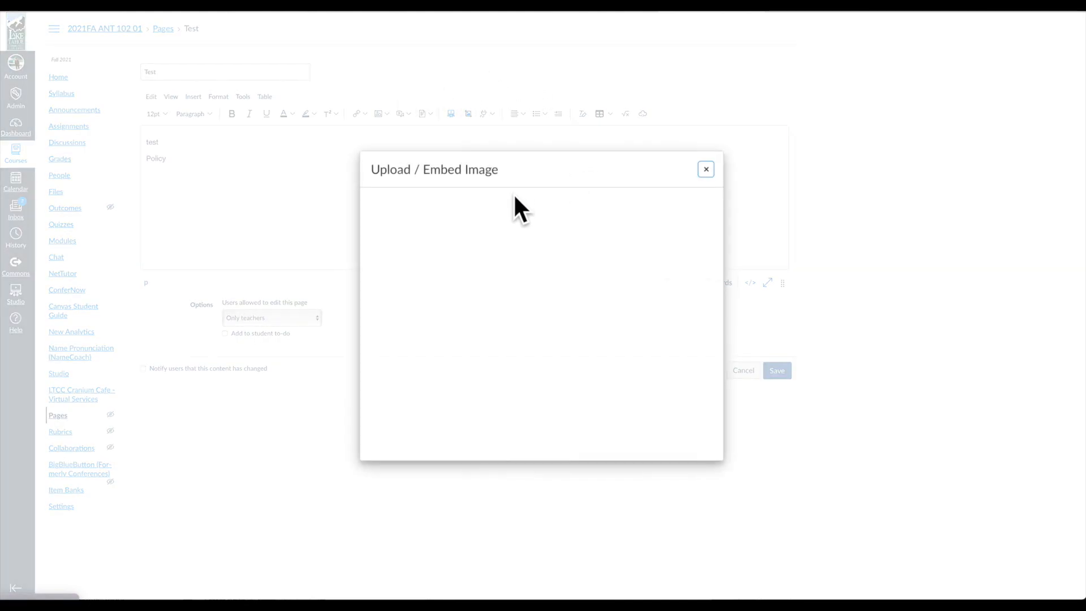
left_click(706, 168)
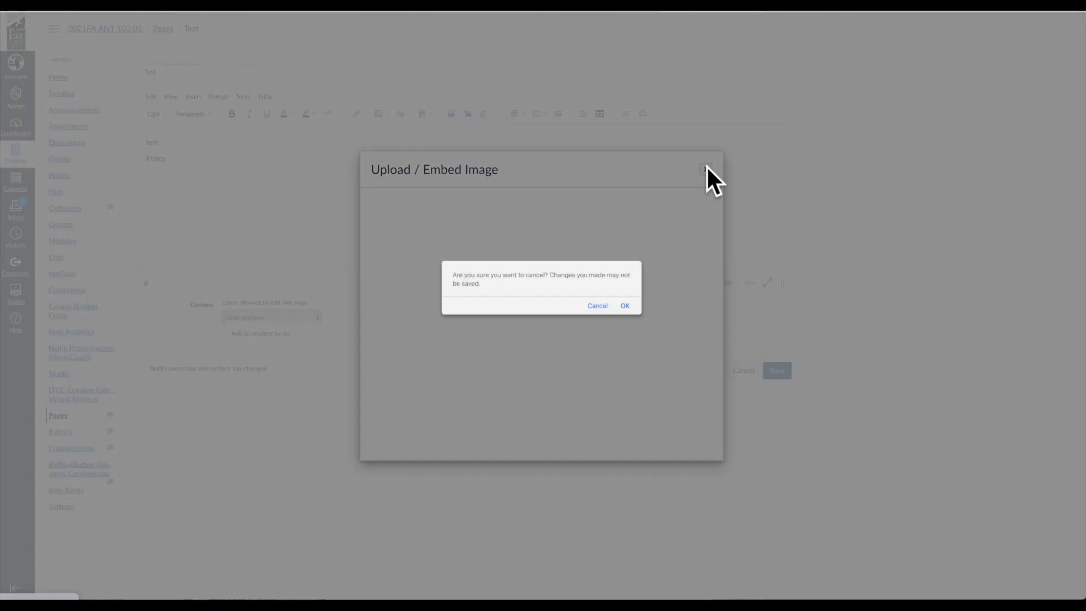
left_click(625, 306)
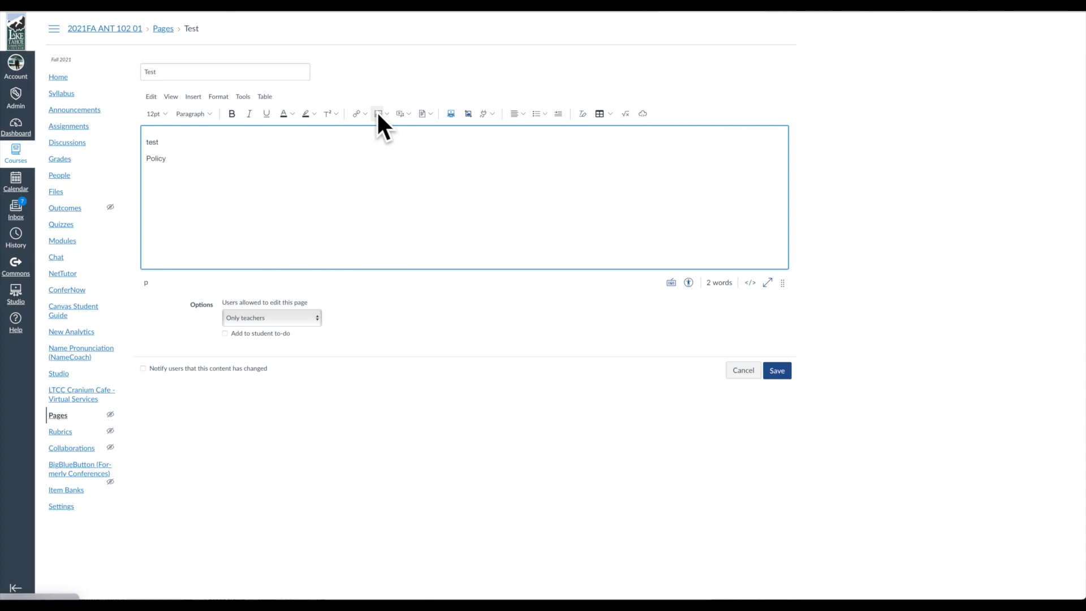
Review the Insert and Format commands, including the image options, and bring up the Upload / Embed Image tool again.
left_click(195, 96)
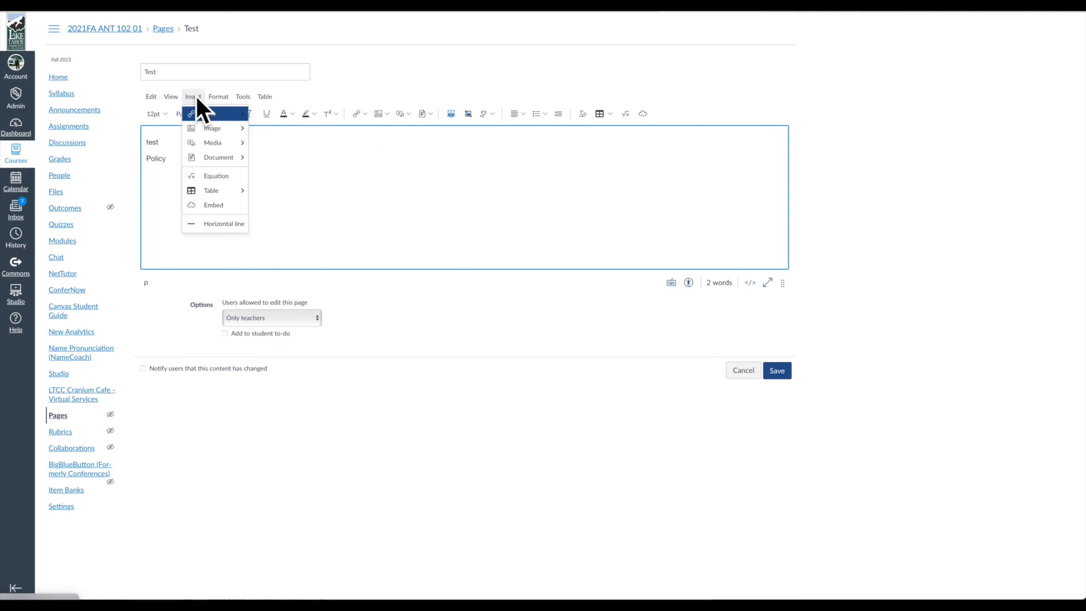
left_click(210, 96)
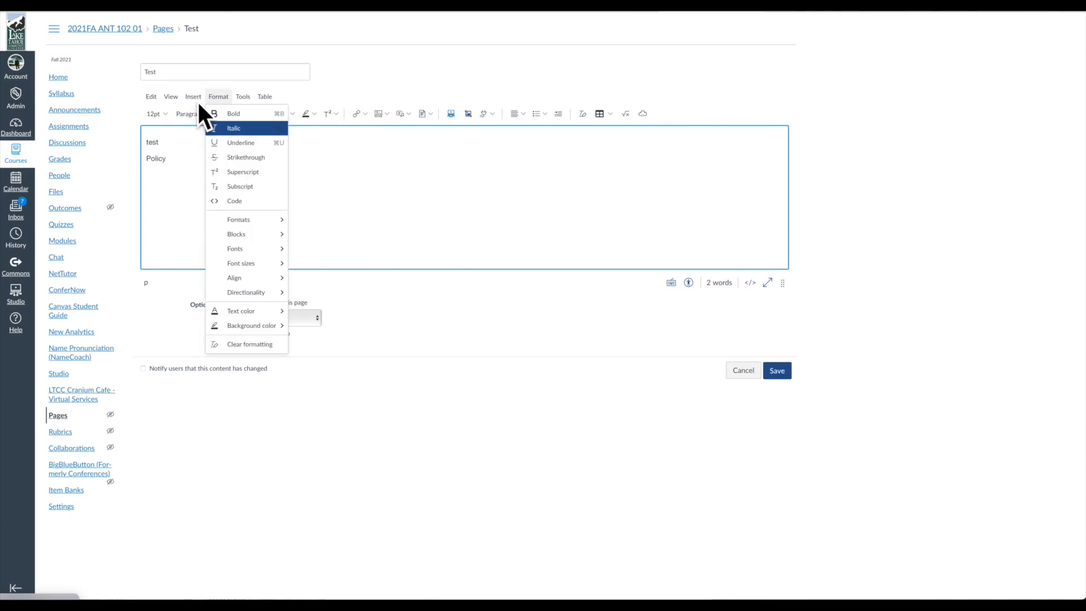
left_click(195, 97)
mouse_move(199, 124)
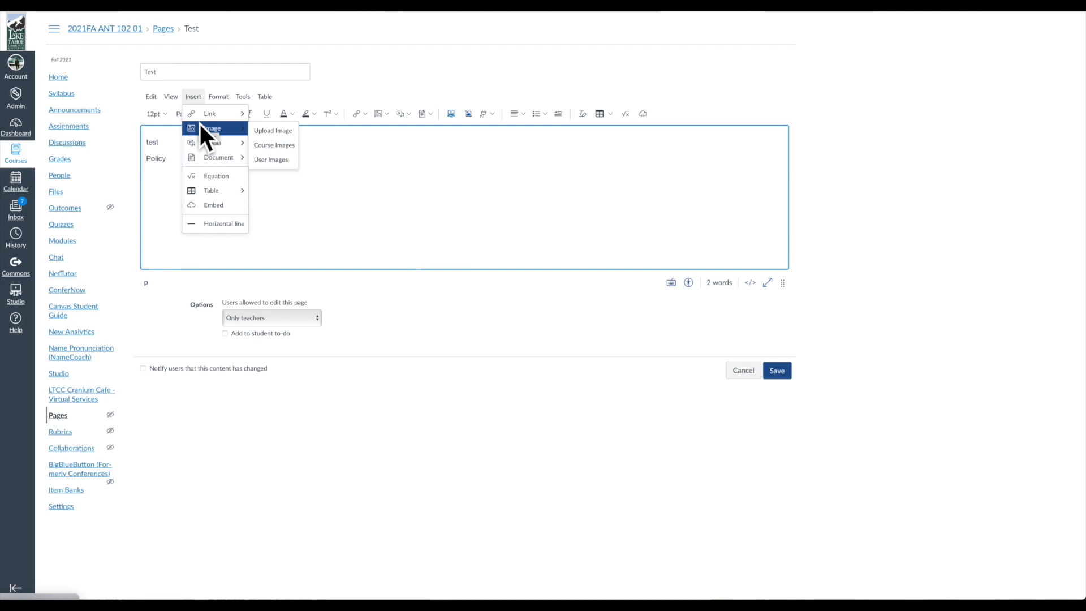
left_click(372, 162)
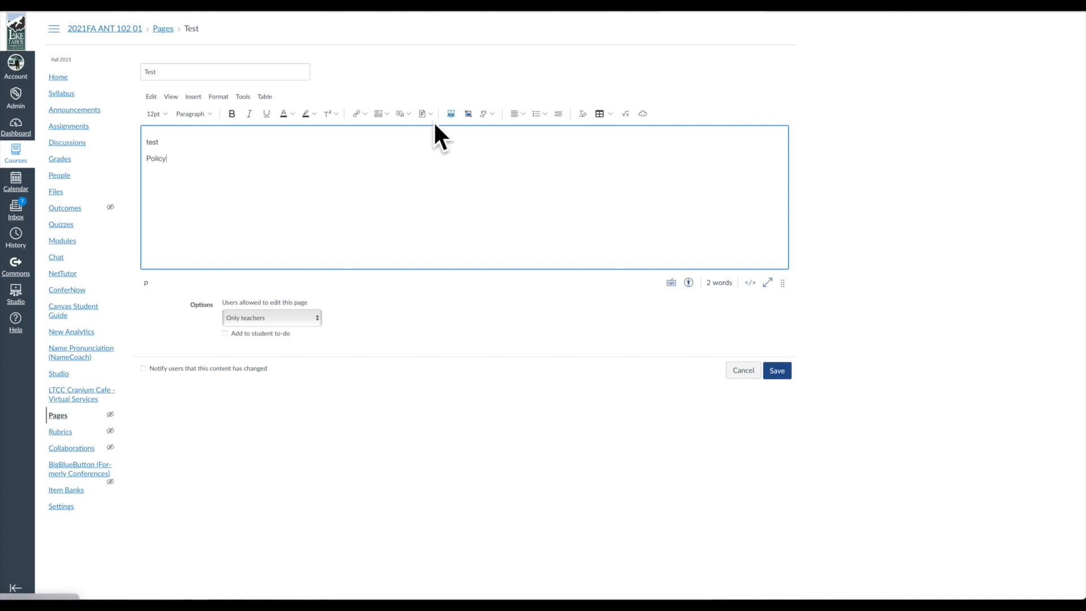
left_click(469, 113)
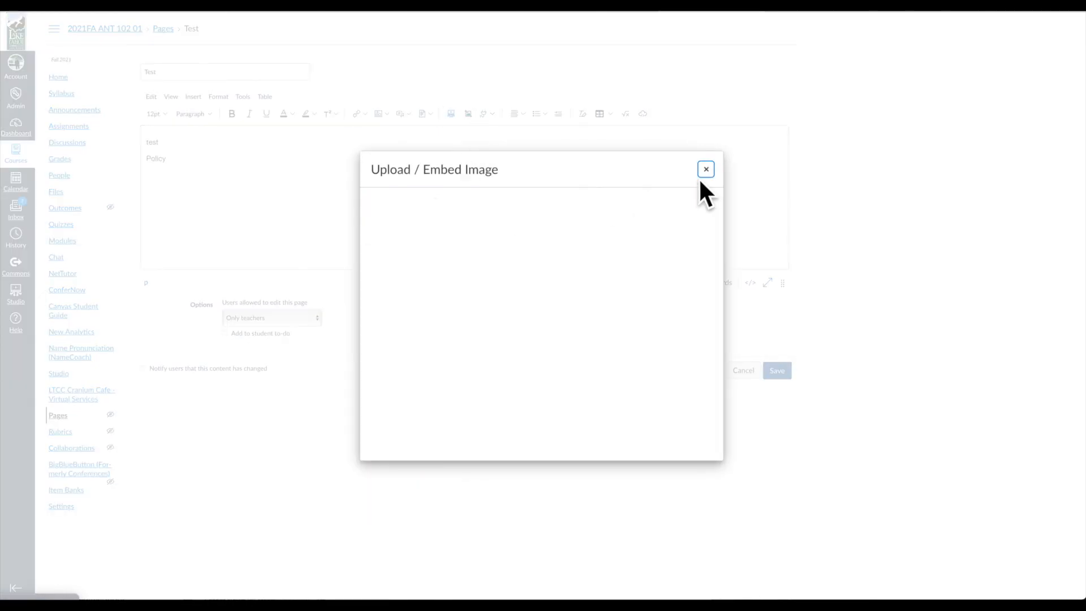
Discard the Upload / Embed Image tool and review the external apps list along with the Tools and Table commands.
left_click(705, 168)
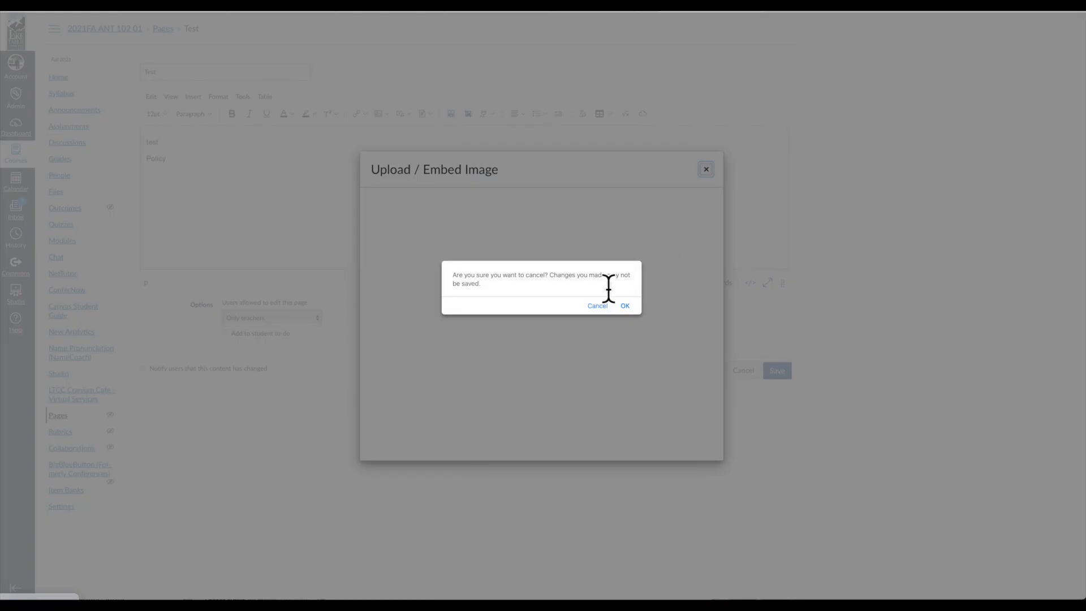
left_click(625, 305)
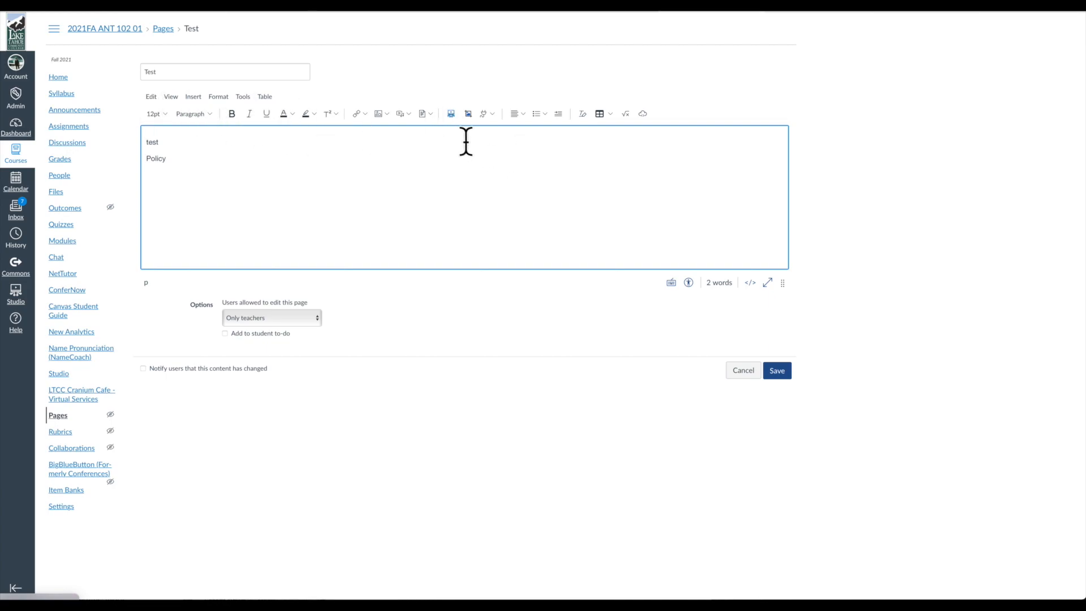
left_click(492, 113)
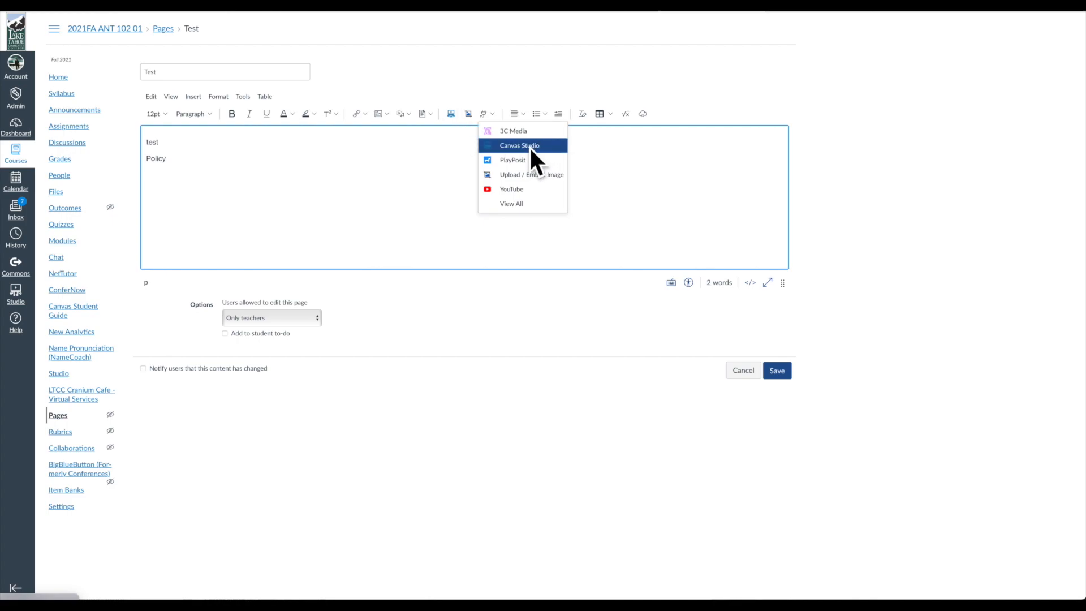
left_click(241, 95)
mouse_move(268, 132)
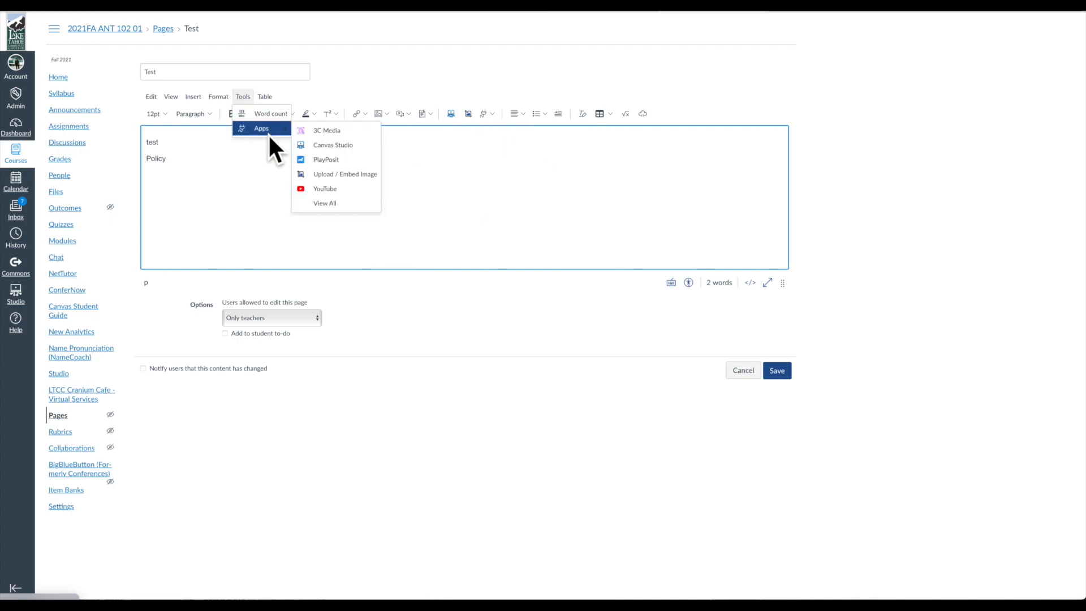
mouse_move(265, 97)
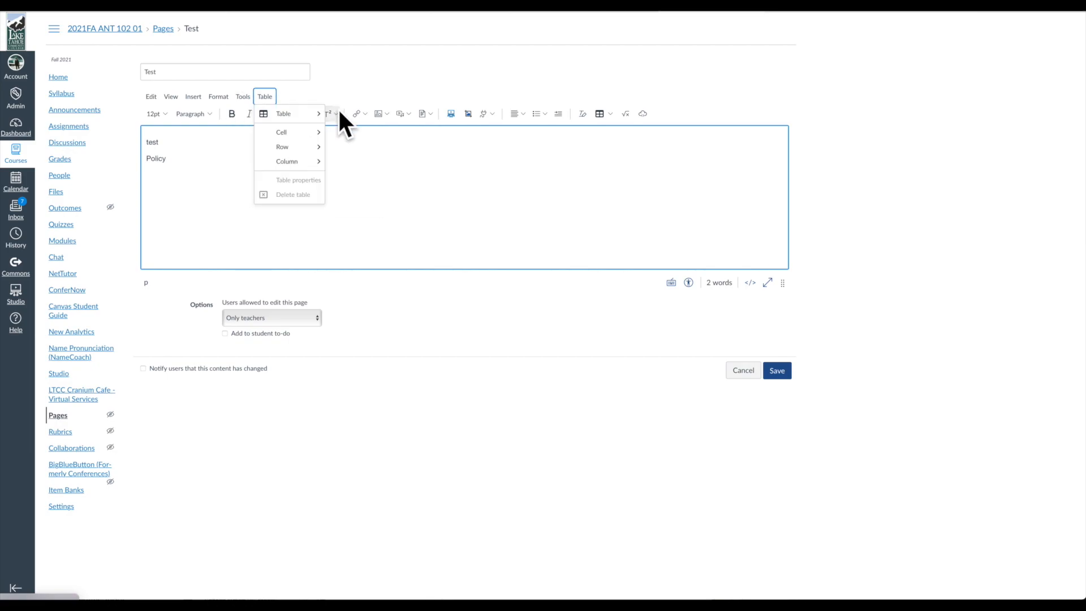
left_click(420, 181)
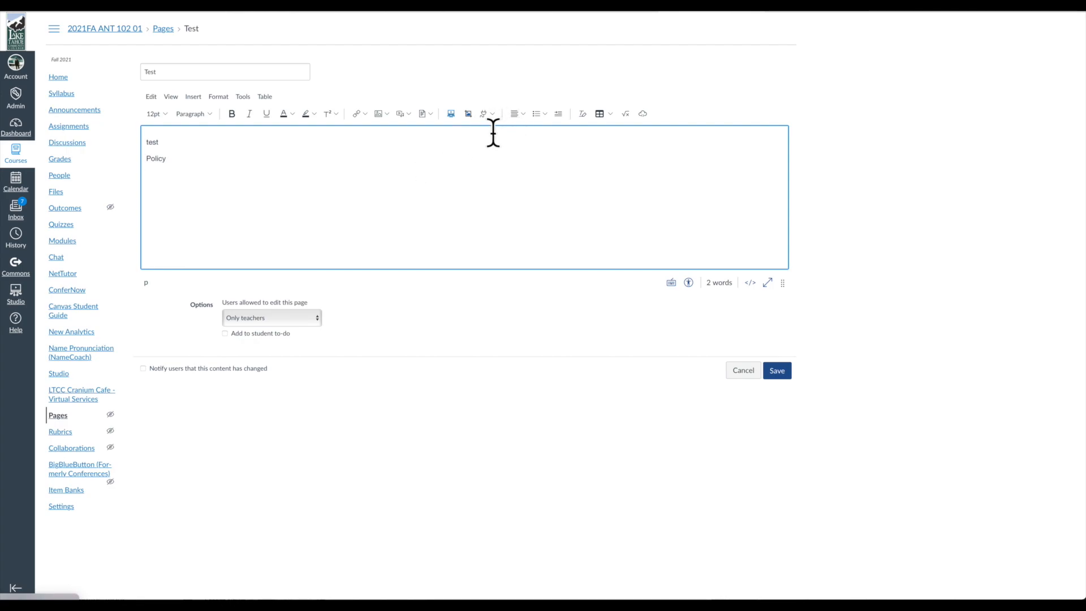
Compare the two places that offer the external apps, such as Canvas Studio, PlayPosit and YouTube, without launching any.
left_click(243, 96)
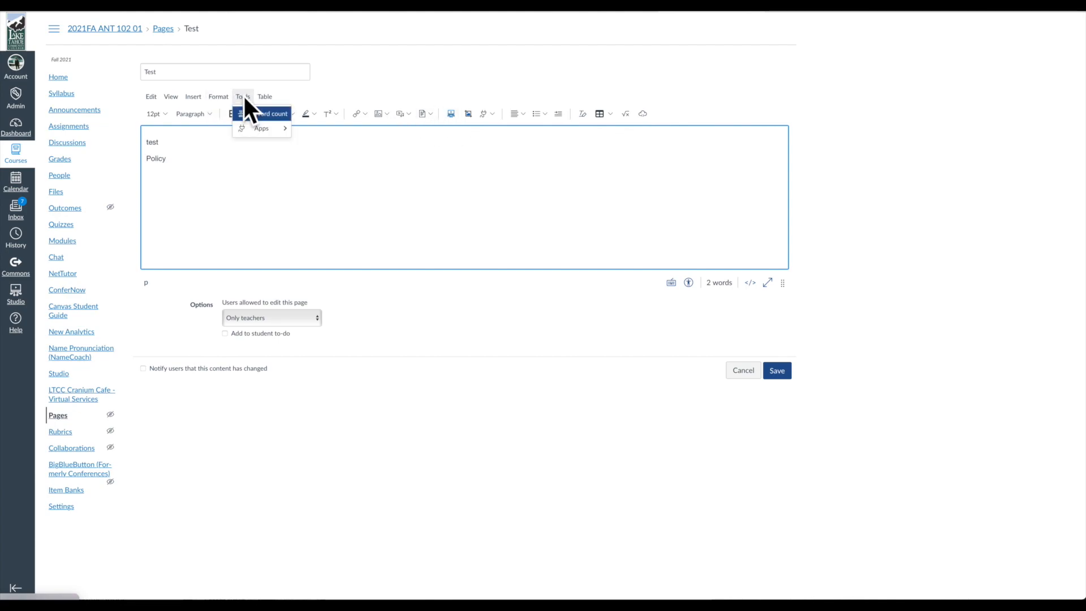
mouse_move(260, 127)
left_click(224, 219)
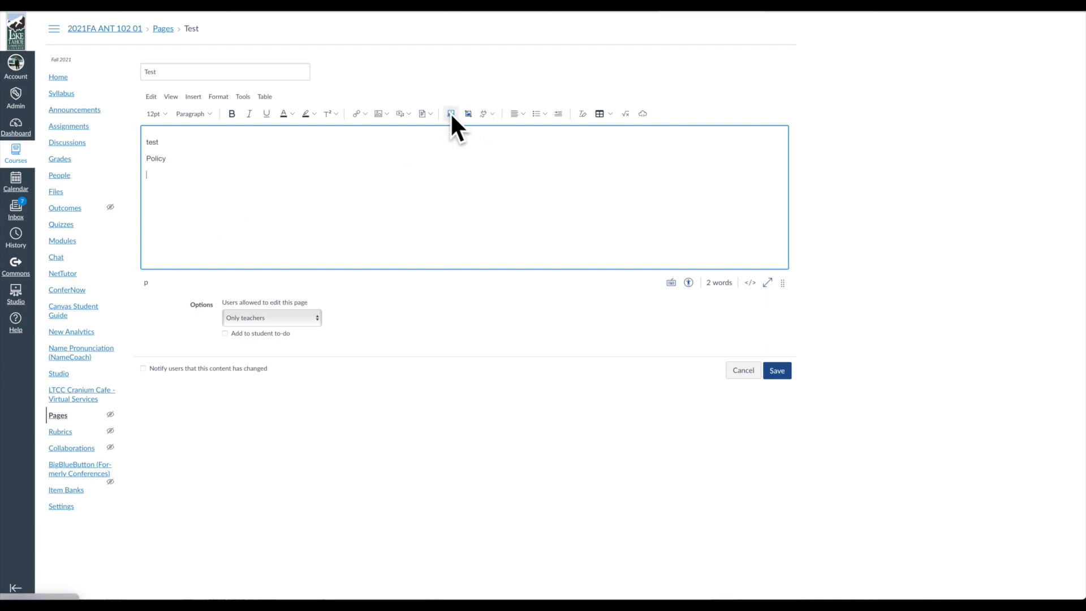
left_click(492, 114)
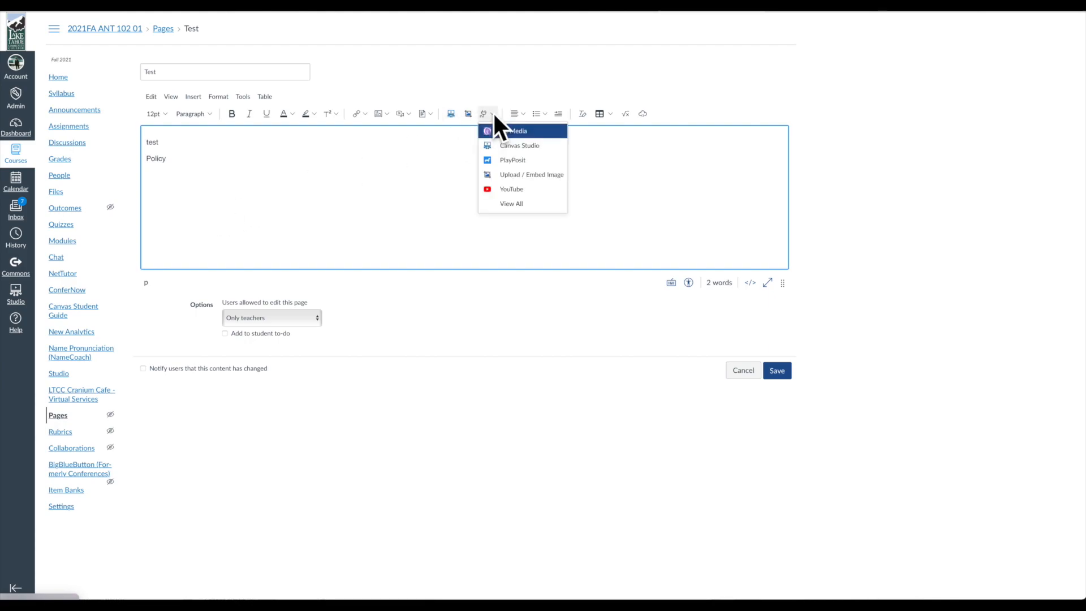
left_click(633, 188)
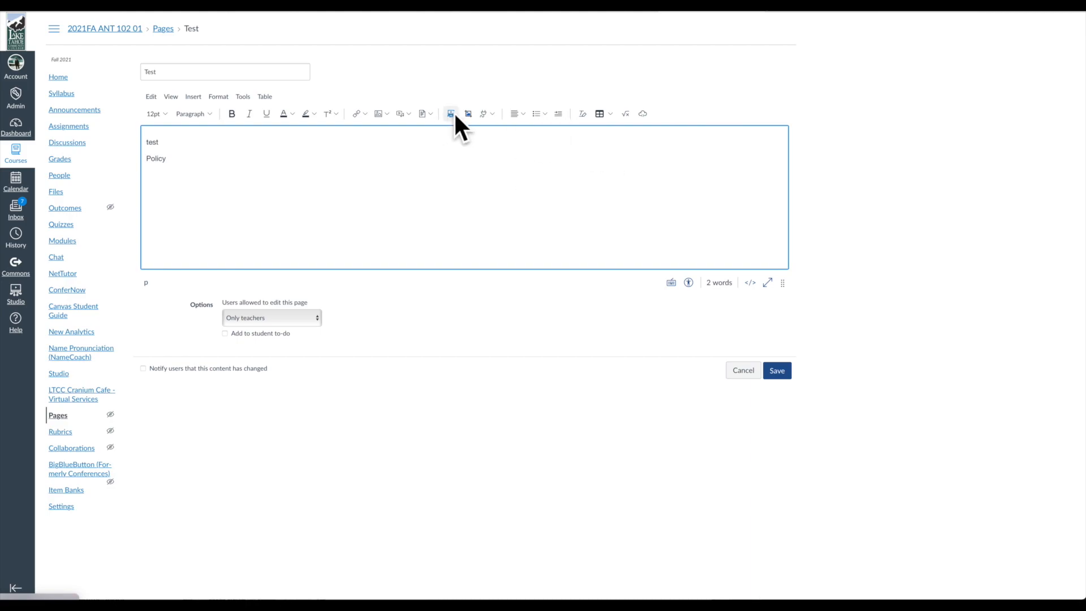
left_click(491, 114)
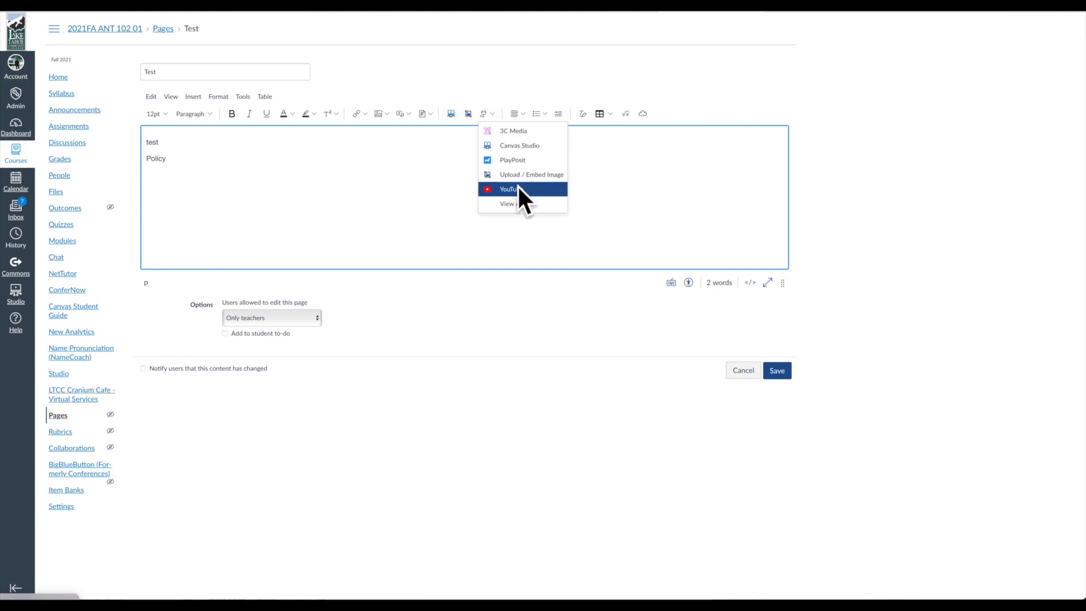
left_click(642, 184)
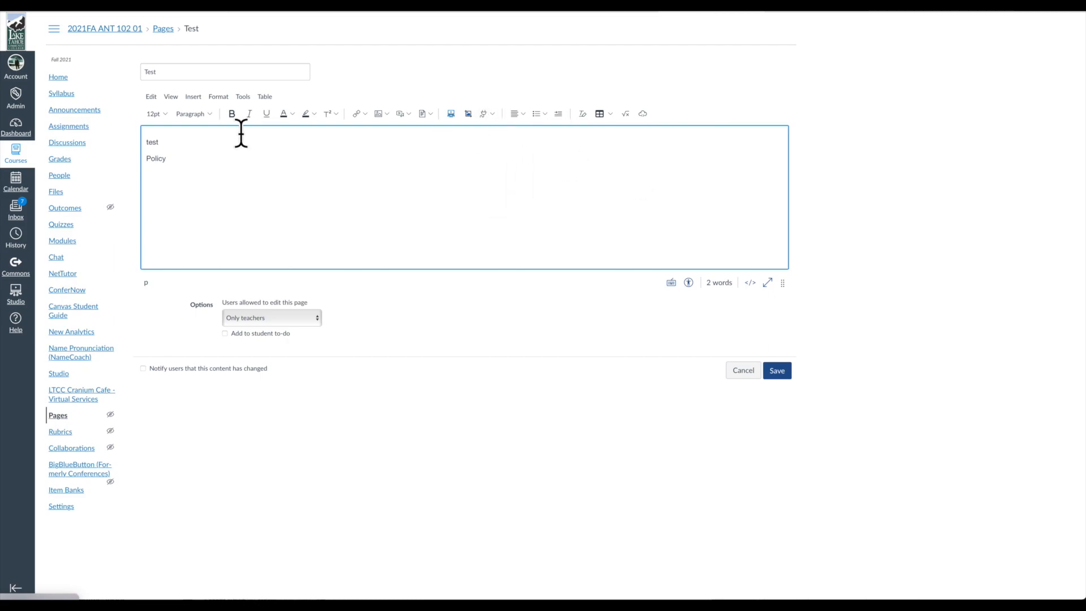
left_click(242, 96)
mouse_move(274, 128)
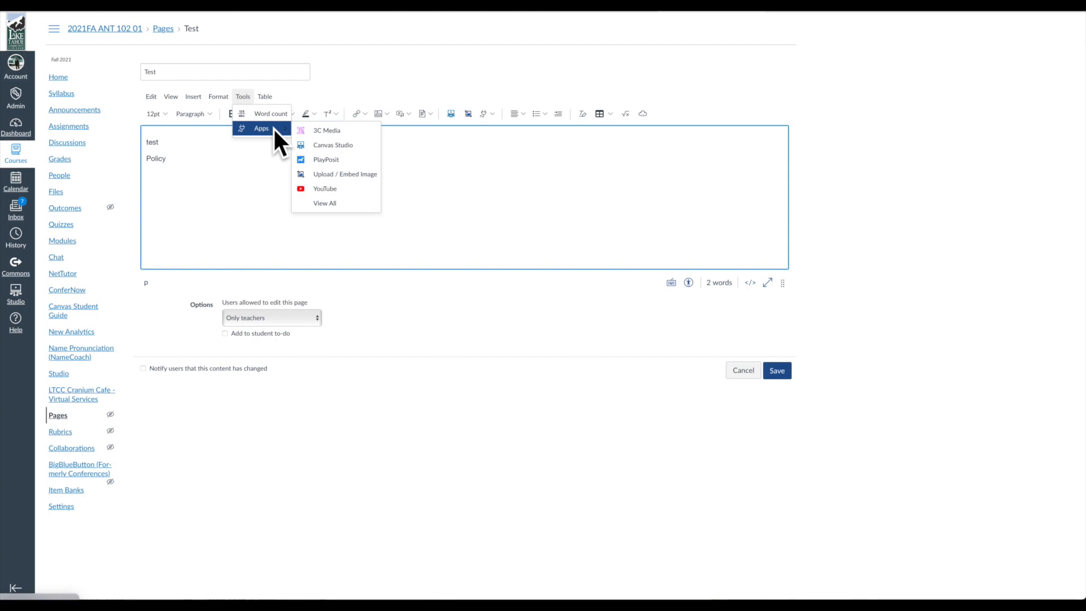
left_click(565, 180)
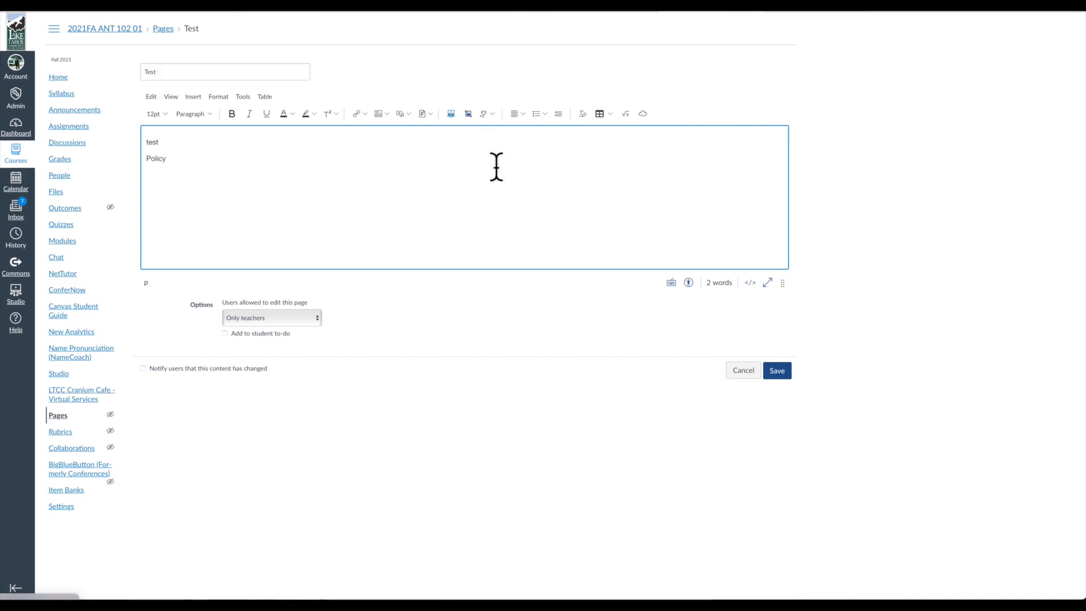
Try centre and right alignment on the "Policy" line, then return it to left alignment.
left_click(523, 112)
triple_click(154, 160)
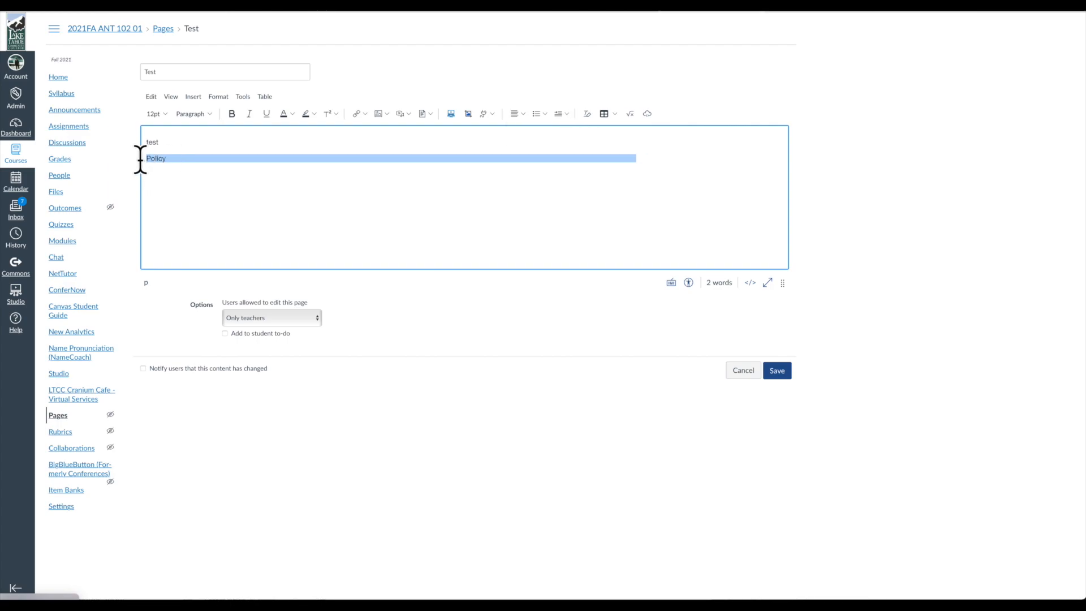
left_click(522, 112)
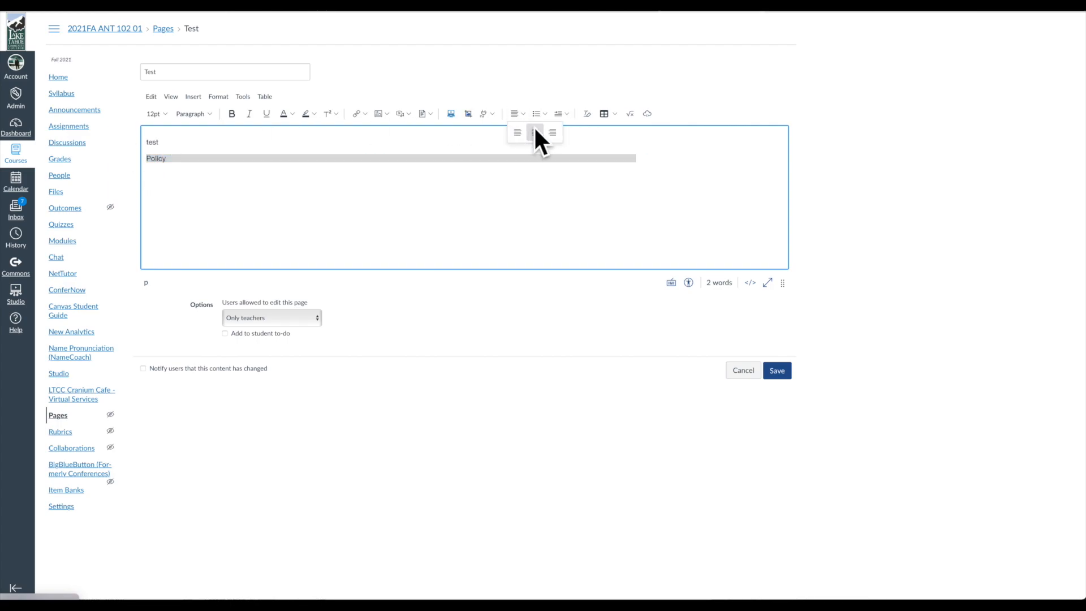
left_click(535, 131)
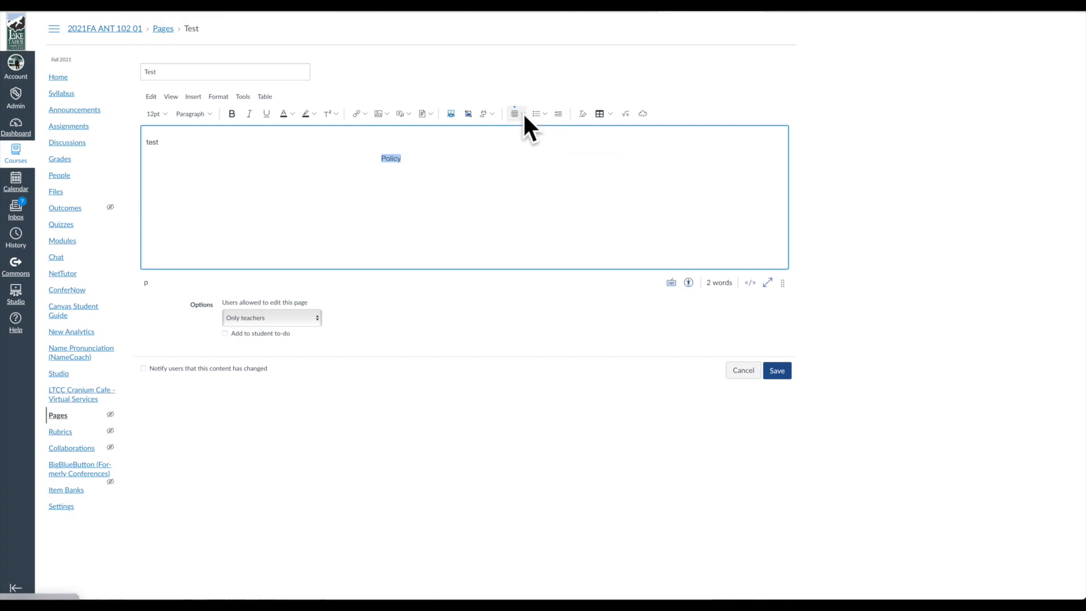
left_click(520, 113)
left_click(553, 133)
left_click(522, 113)
left_click(516, 131)
left_click(460, 168)
Start a bulleted list below "Policy" and fill it with the single-letter items h, h, h, h, k, l and l.
left_click(544, 114)
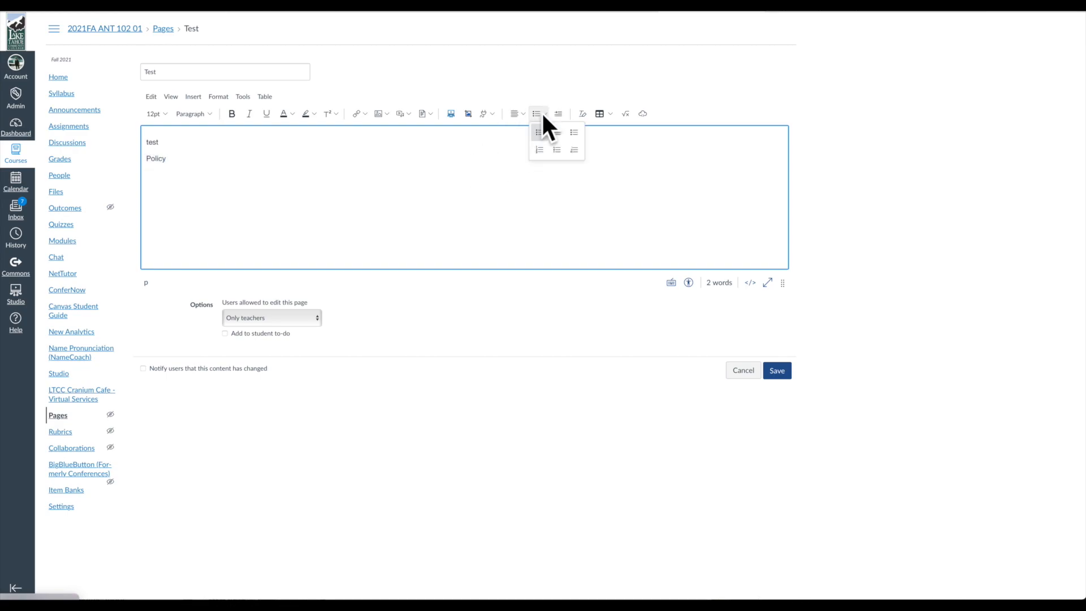
left_click(575, 134)
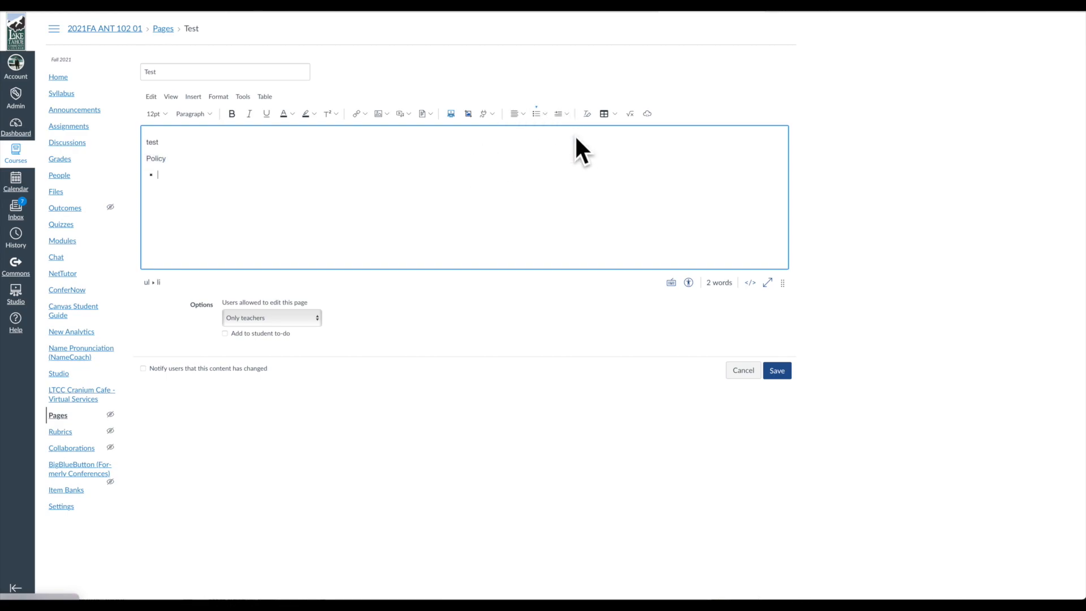
type("h h h")
key("Return")
key("BackSpace")
type("k")
key("Return")
left_click(171, 223)
key("BackSpace")
key("BackSpace")
key("BackSpace")
type("k ")
type("l")
key("Return")
type("l")
Switch the list to Arabic numbering, then to uppercase Roman numerals, and back to round bullets.
left_click(545, 114)
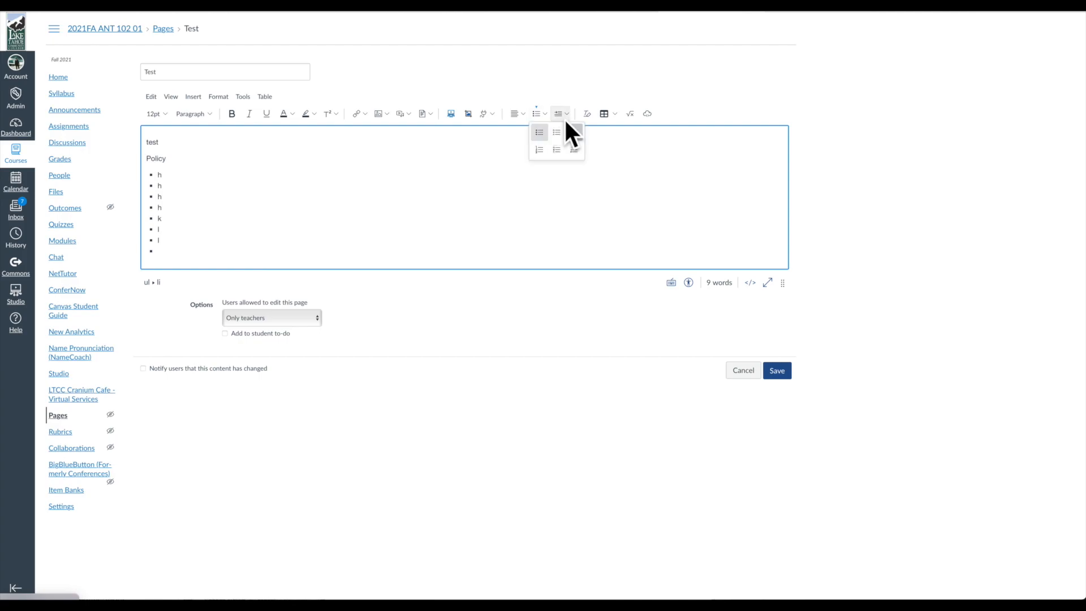
left_click(540, 151)
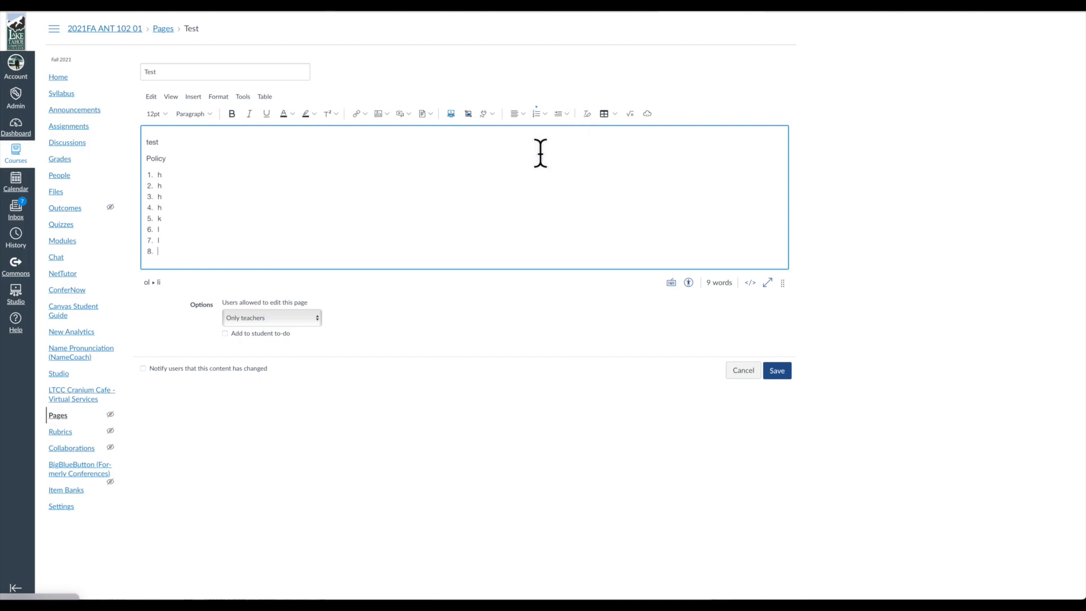
left_click(544, 114)
left_click(575, 151)
left_click(546, 115)
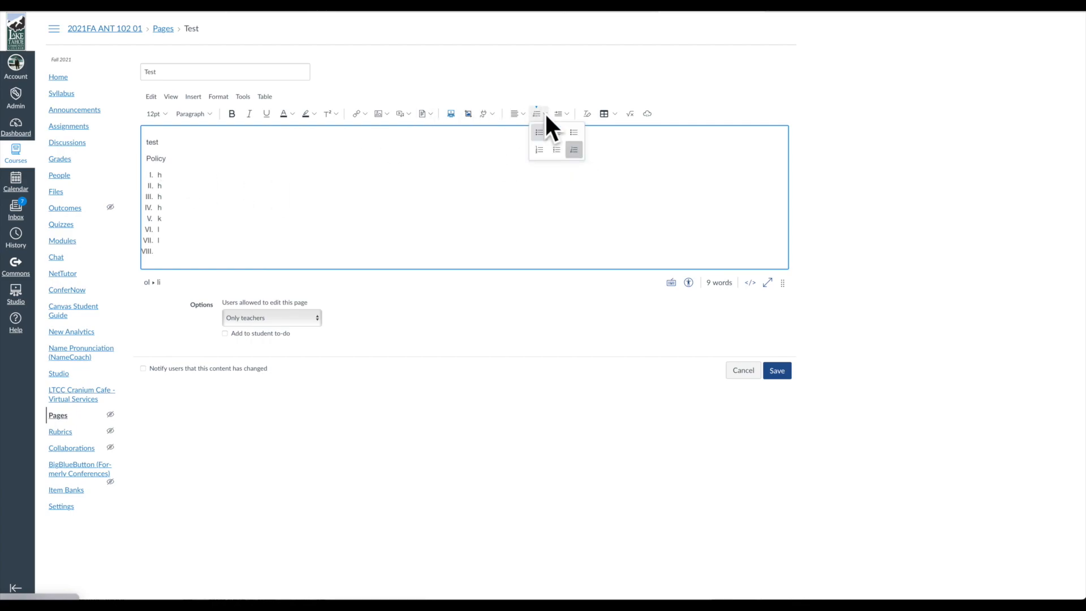
left_click(576, 130)
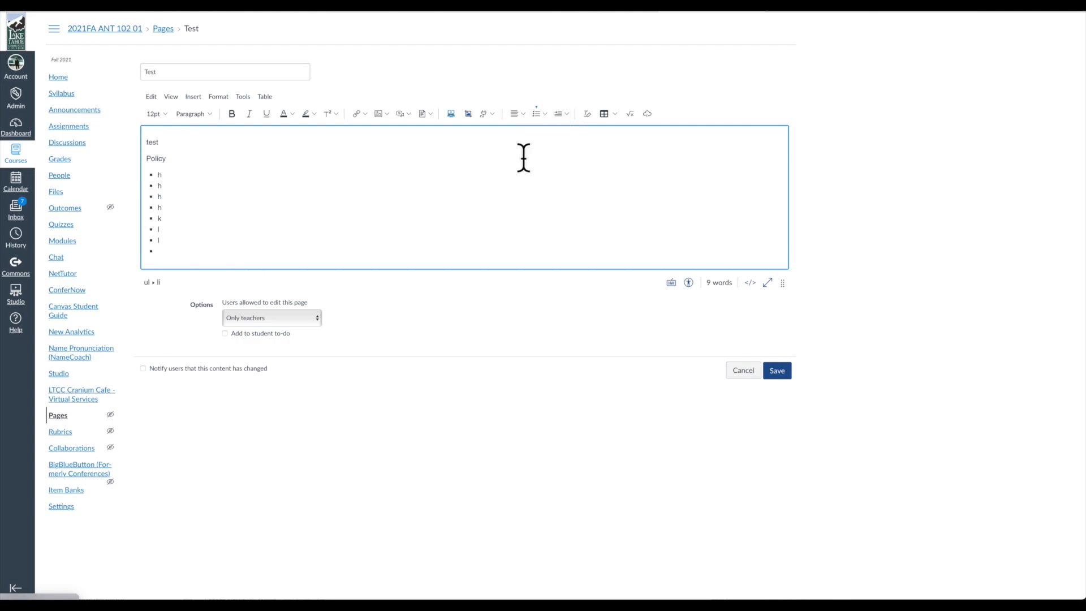
Delete all the list items below "Policy" and remove the remaining empty bullet.
left_click_drag(191, 254, 146, 175)
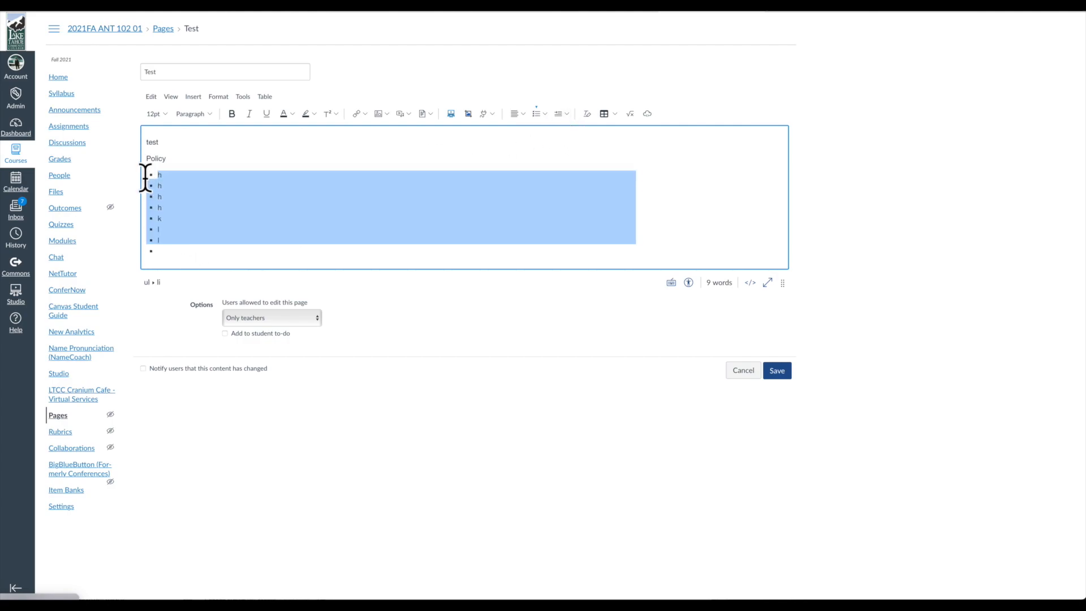
key("BackSpace")
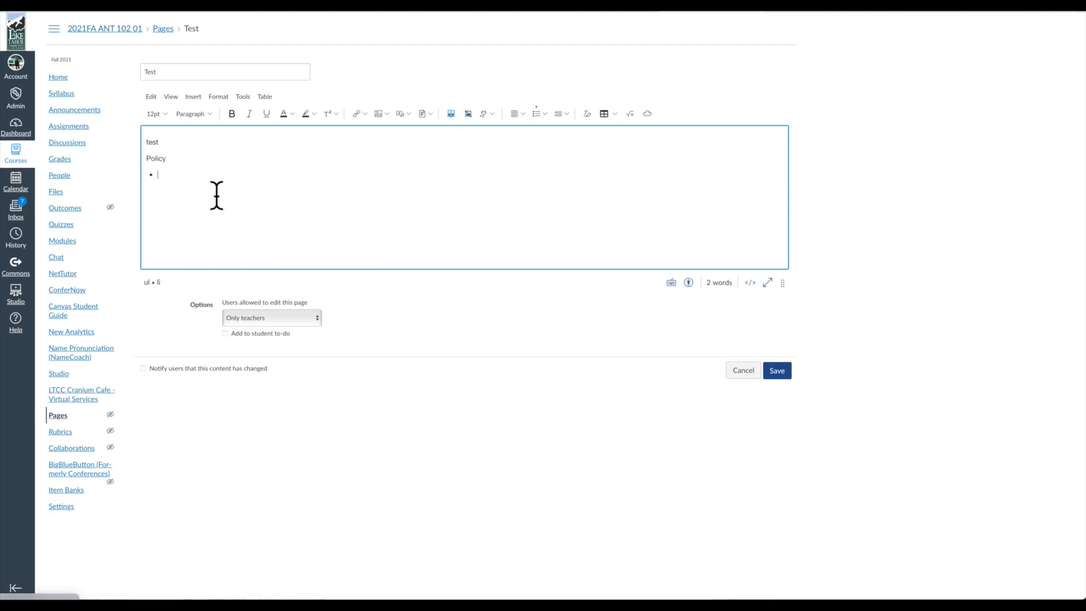
key("BackSpace")
Add the text "hj" on the line below "Policy" and indent it five levels.
left_click(559, 113)
type("hj")
left_click(556, 112)
left_click(557, 113)
left_click(556, 113)
left_click(557, 112)
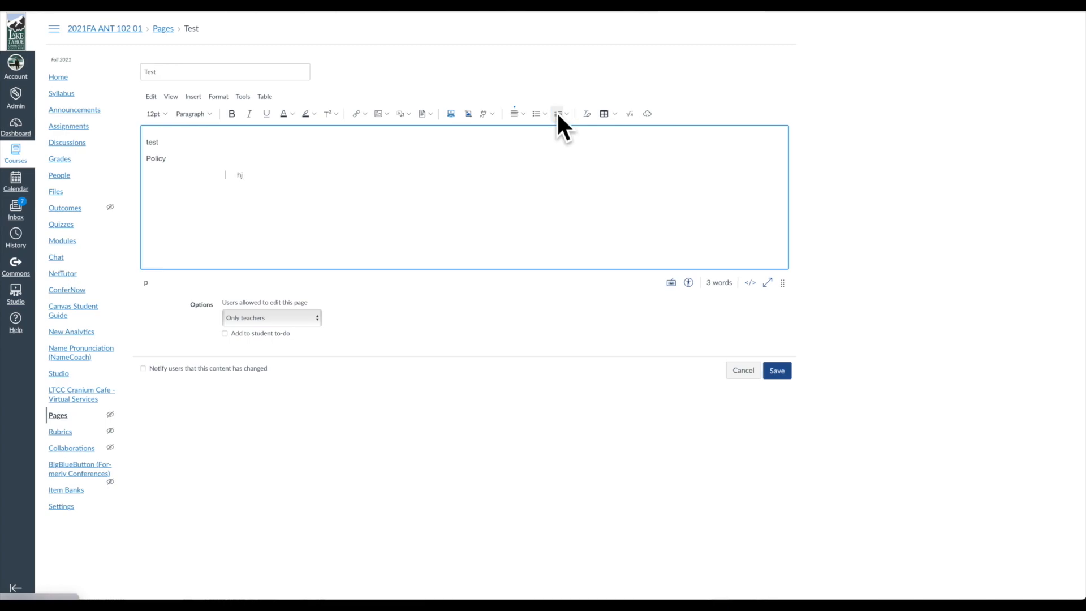
Clear the formatting of the "hj" line and indent it five levels again.
left_click(588, 113)
left_click(556, 113)
left_click(556, 113)
left_click(556, 113)
left_click(557, 113)
left_click(557, 113)
Inspect the alignment and padding styles in the page's raw HTML, then return to the visual editor and clear the "hj" line's formatting.
left_click(748, 283)
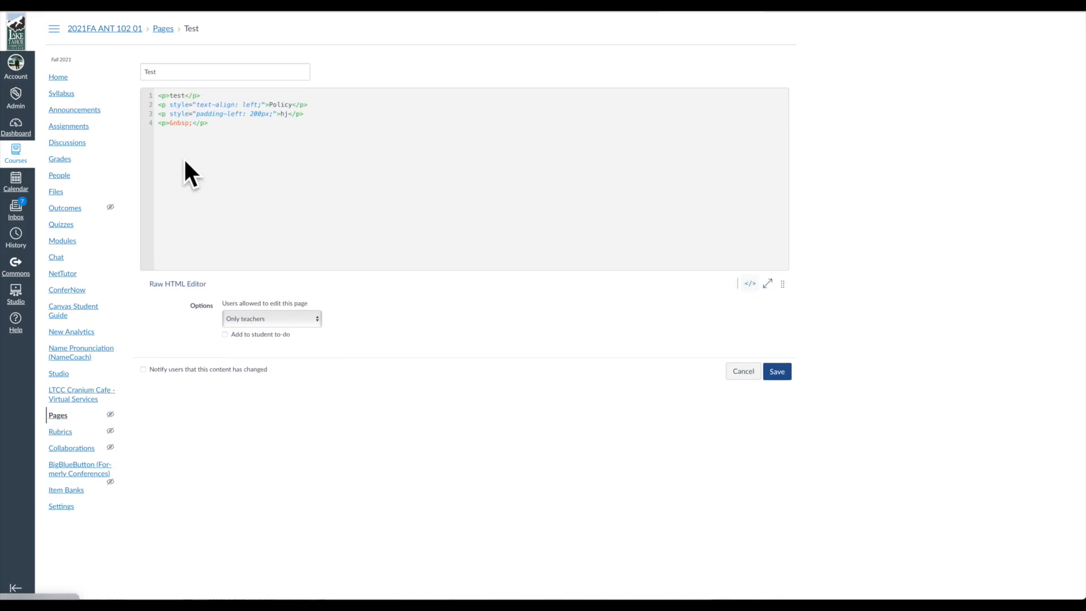
mouse_move(209, 114)
left_mouse_down()
mouse_move(330, 114)
mouse_move(212, 105)
left_mouse_up()
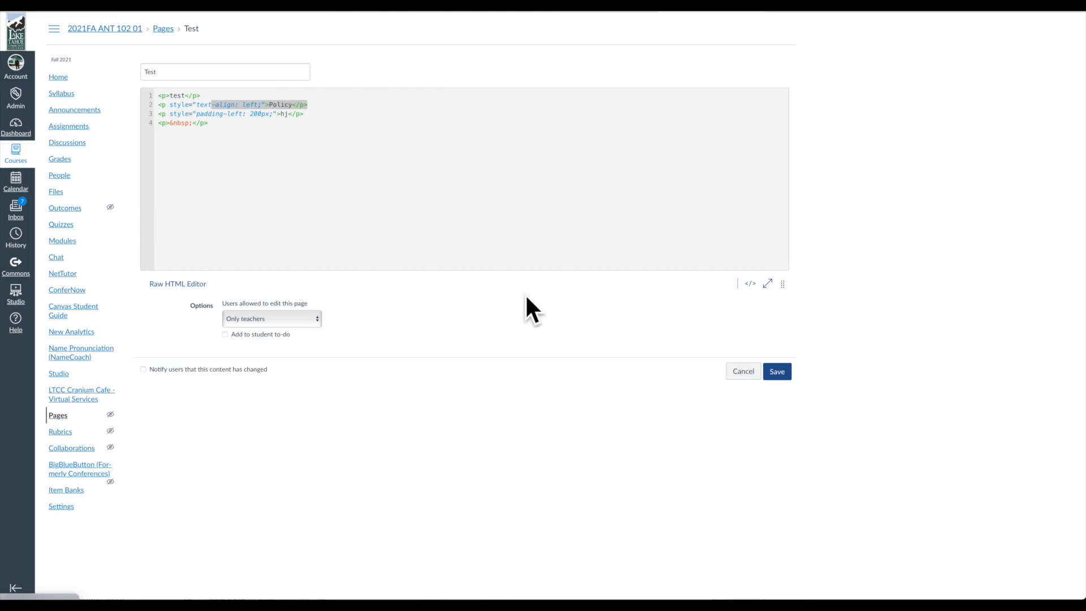
left_click(748, 281)
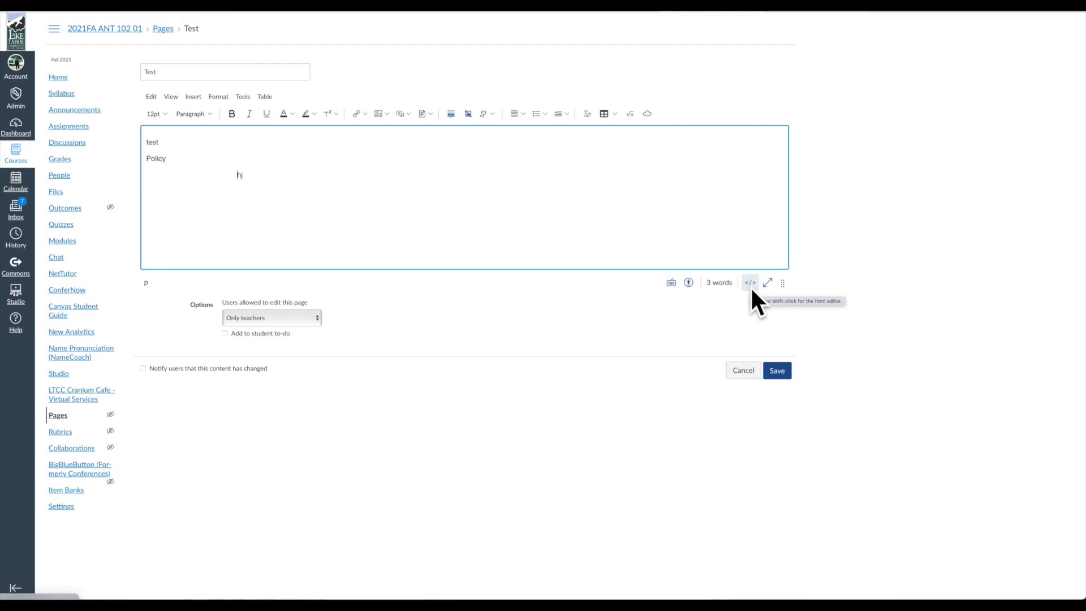
left_click(585, 114)
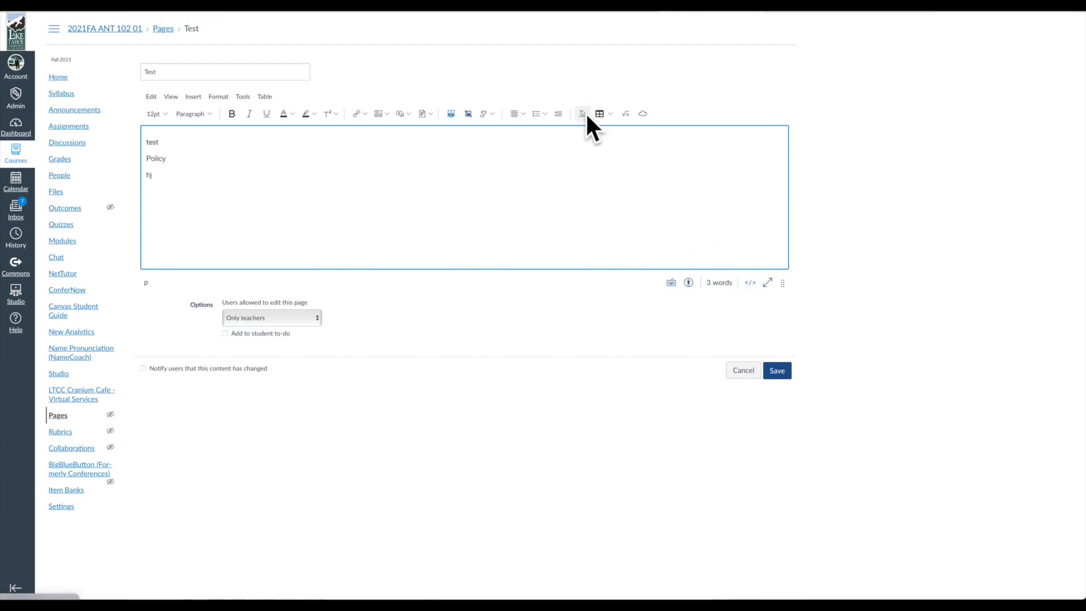
Review the table insertion options and the Embed code dialog, closing both without adding anything.
left_click(610, 113)
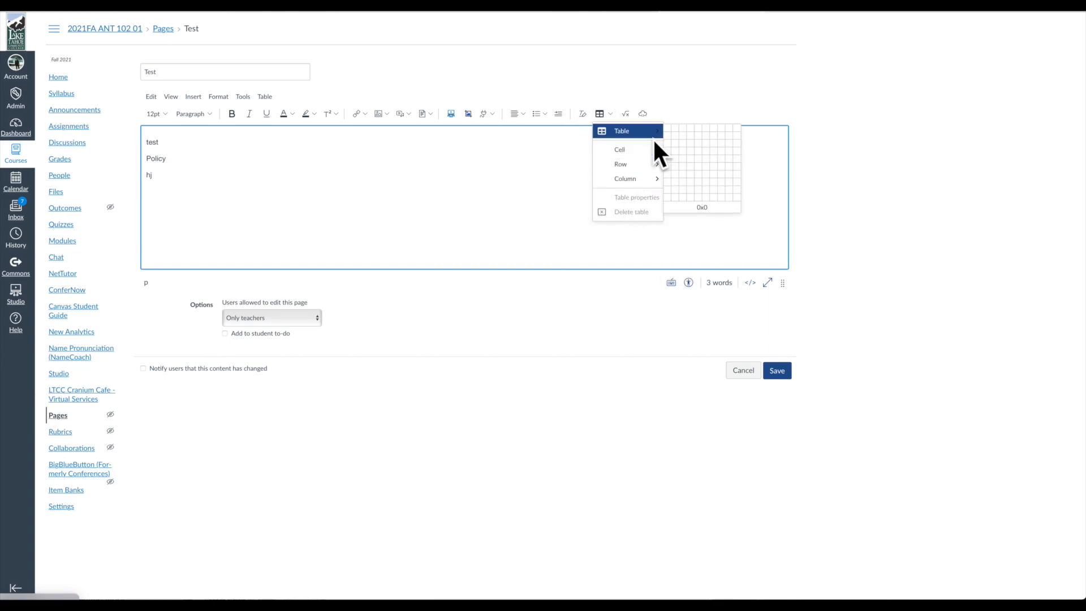
left_click(516, 161)
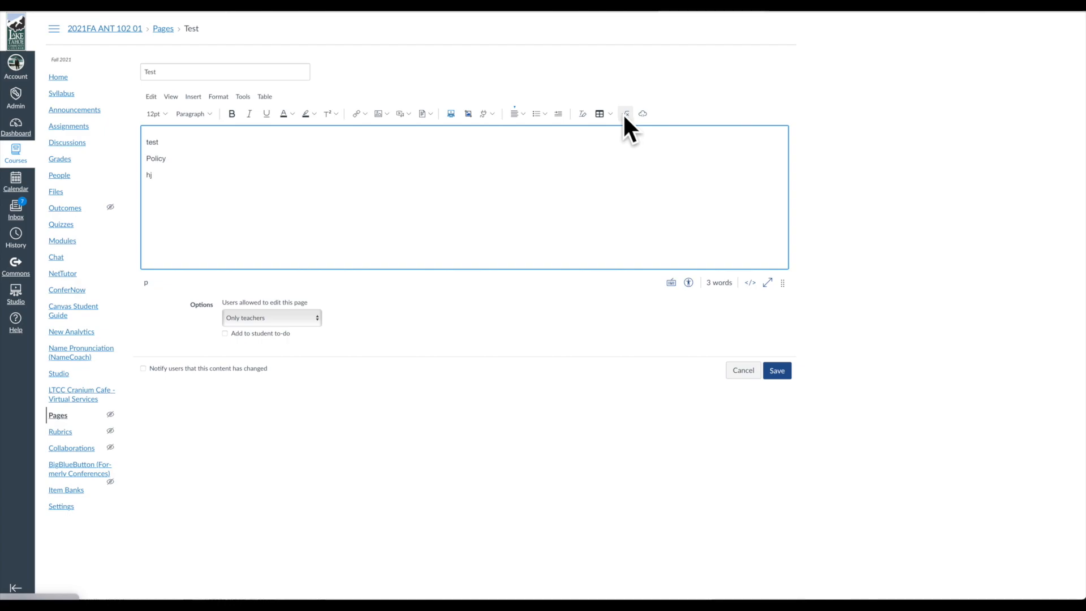
left_click(642, 113)
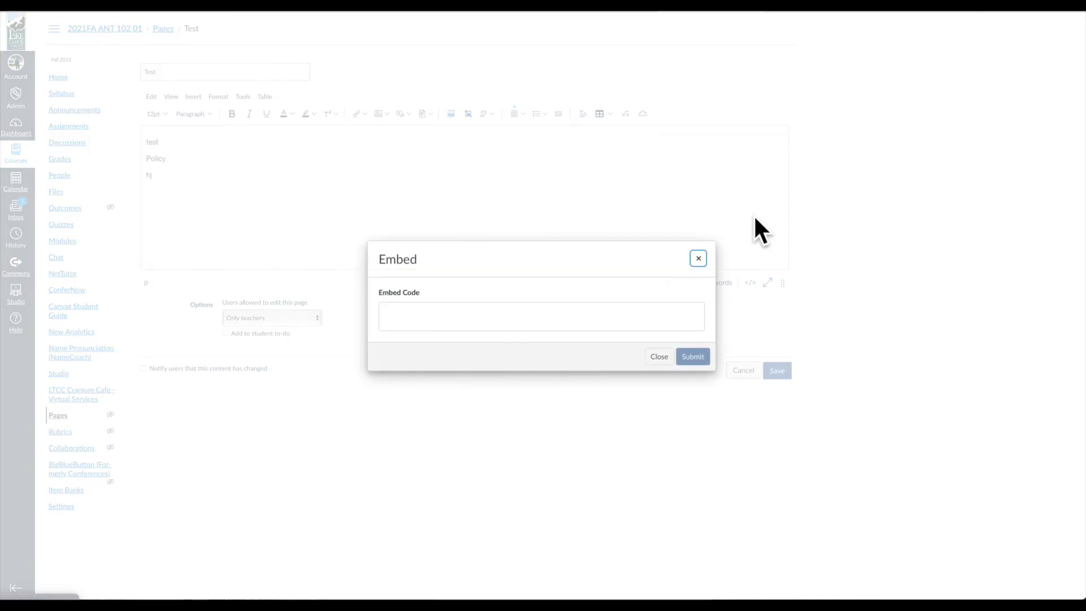
left_click(699, 259)
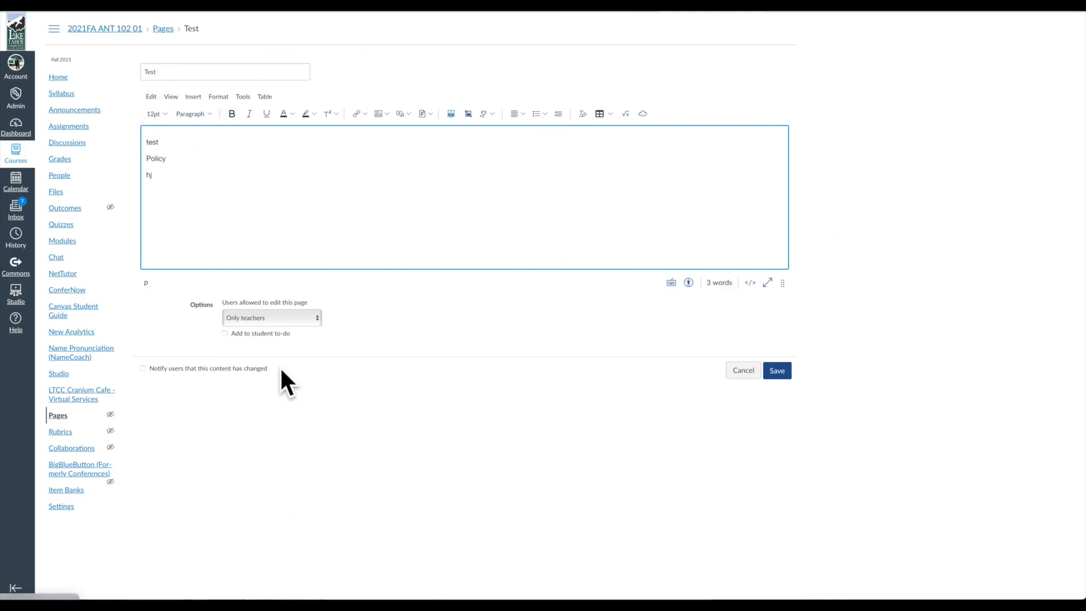
Review the choices for who may edit the page and toggle the Add to student to-do option on and off.
left_click(250, 317)
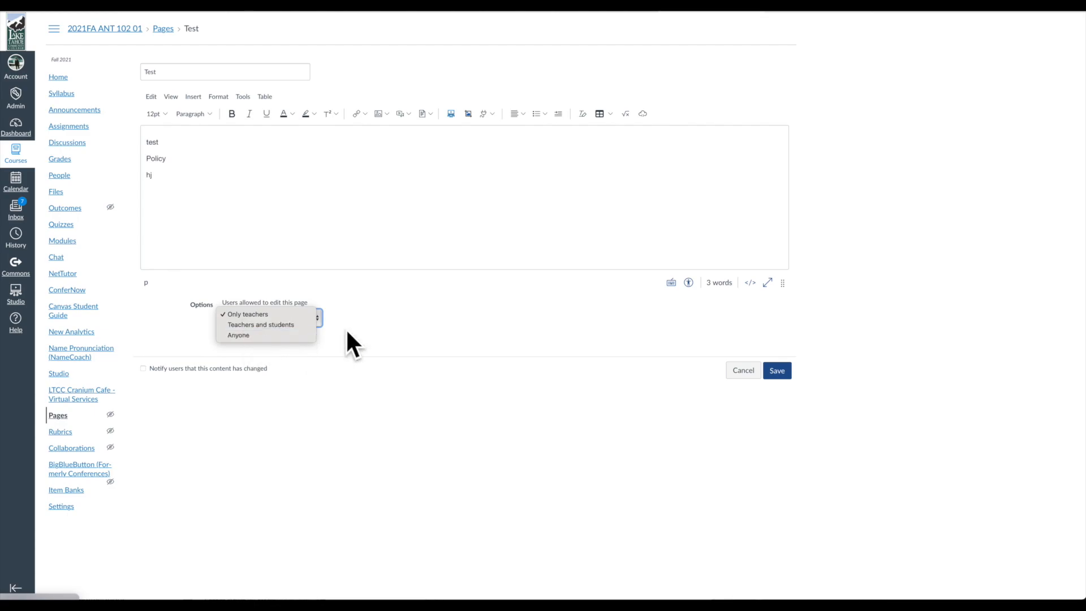
left_click(451, 324)
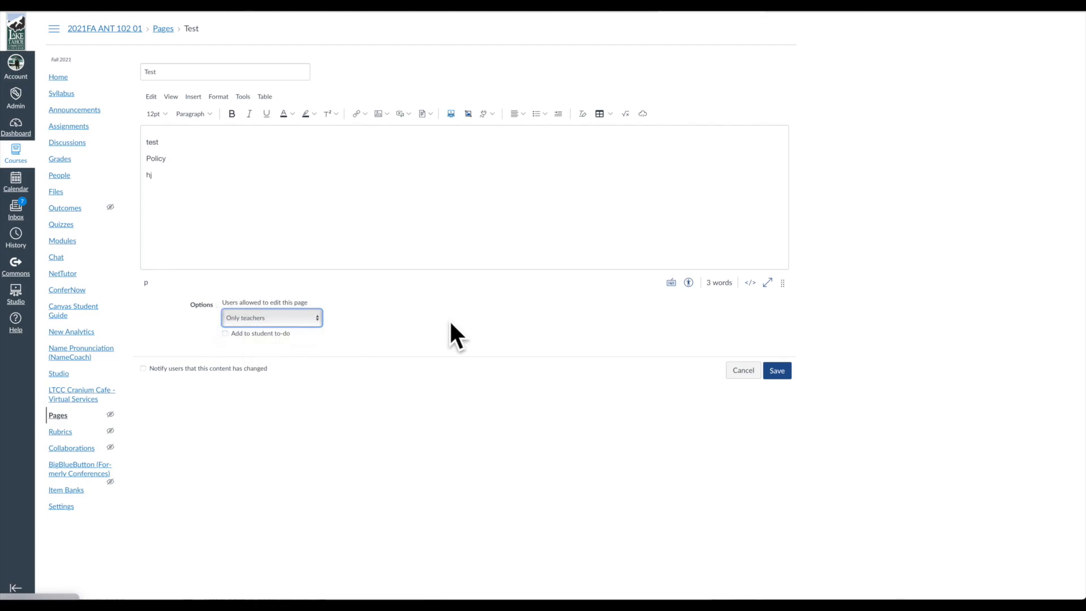
left_click(225, 333)
left_click(225, 333)
Allow teachers and students to edit the page, and switch the editing permission back to Only teachers.
left_click(261, 322)
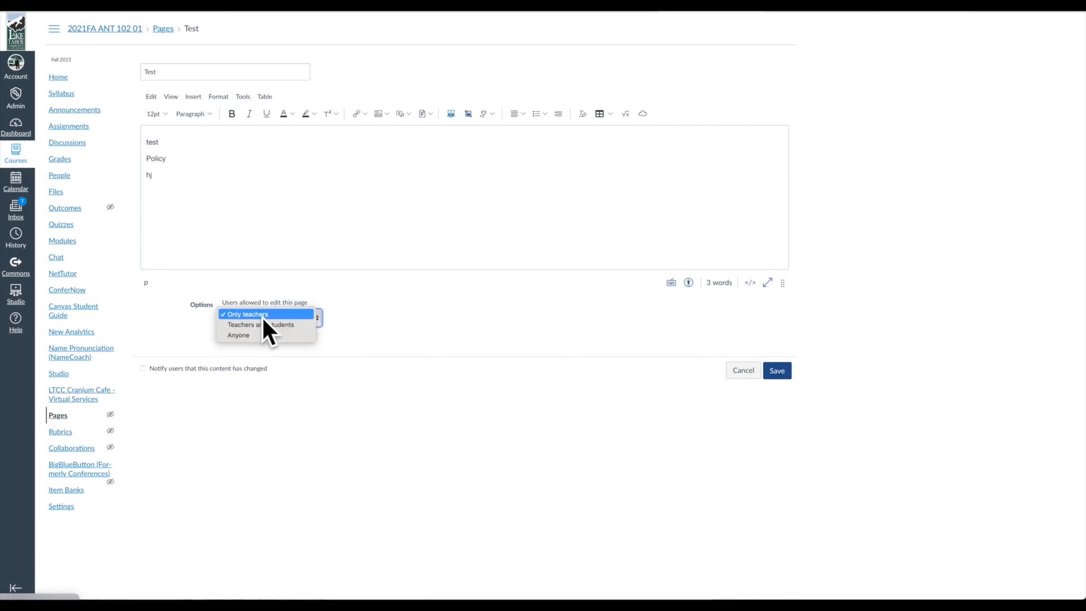
left_click(275, 327)
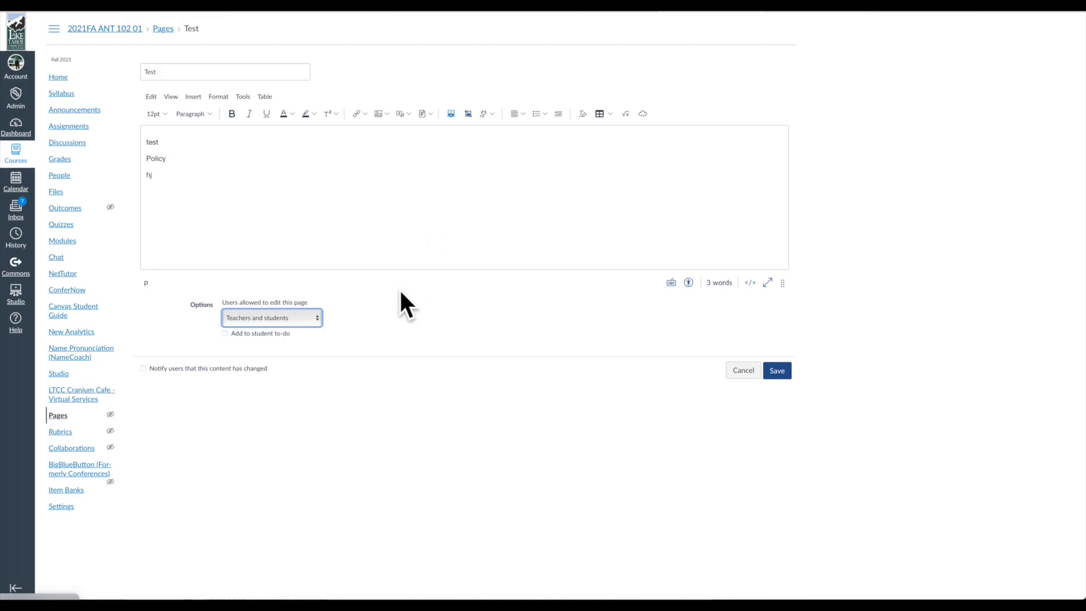
left_click(286, 312)
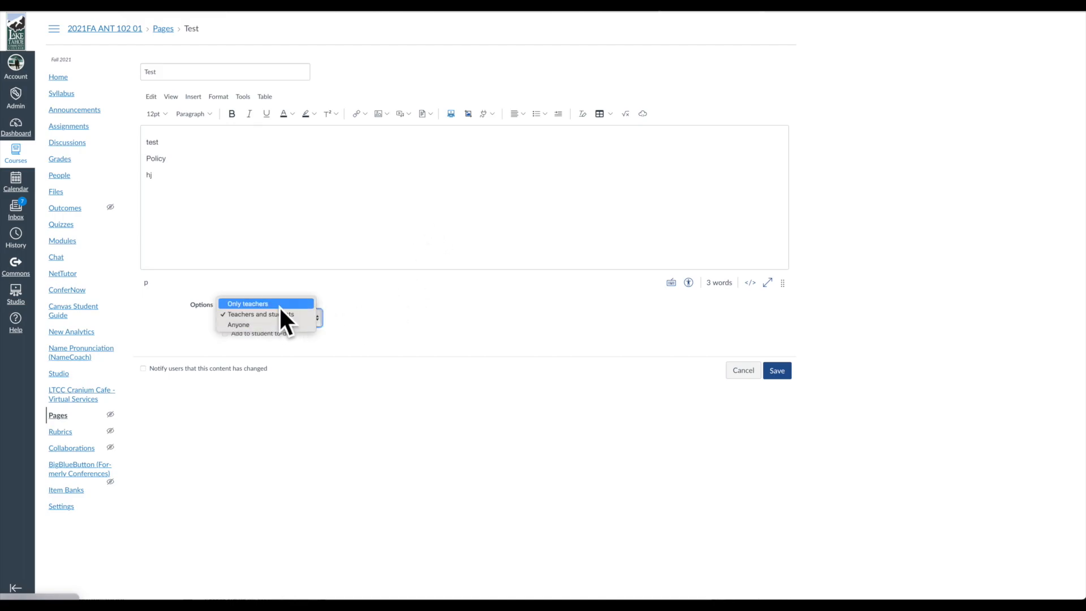
left_click(278, 303)
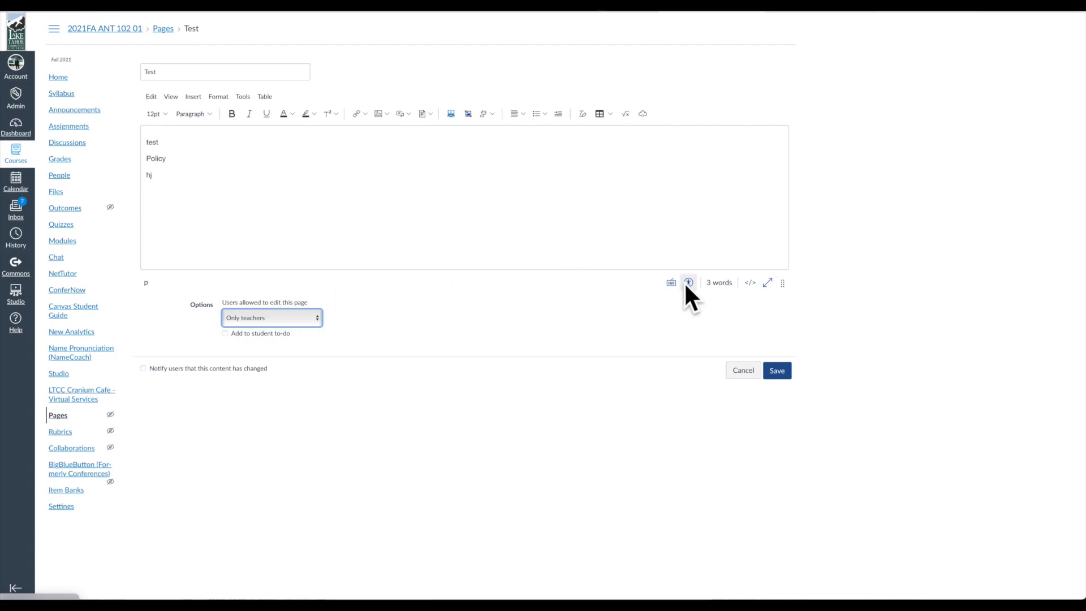
Add the text "Test" two lines below "hj" and colour it red.
left_click(180, 180)
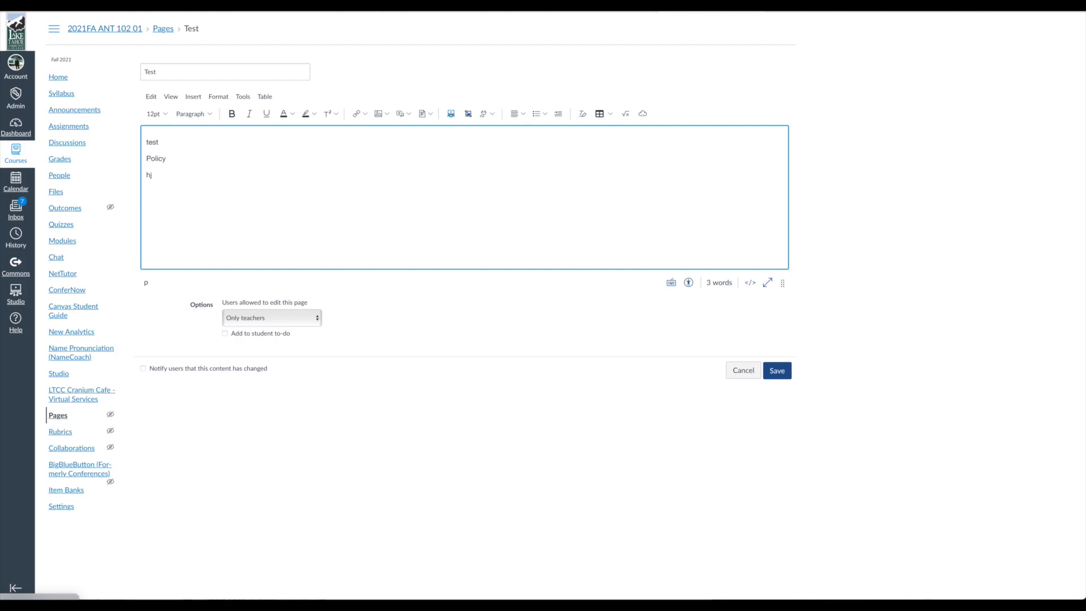
type("Test")
left_click_drag(175, 208, 143, 207)
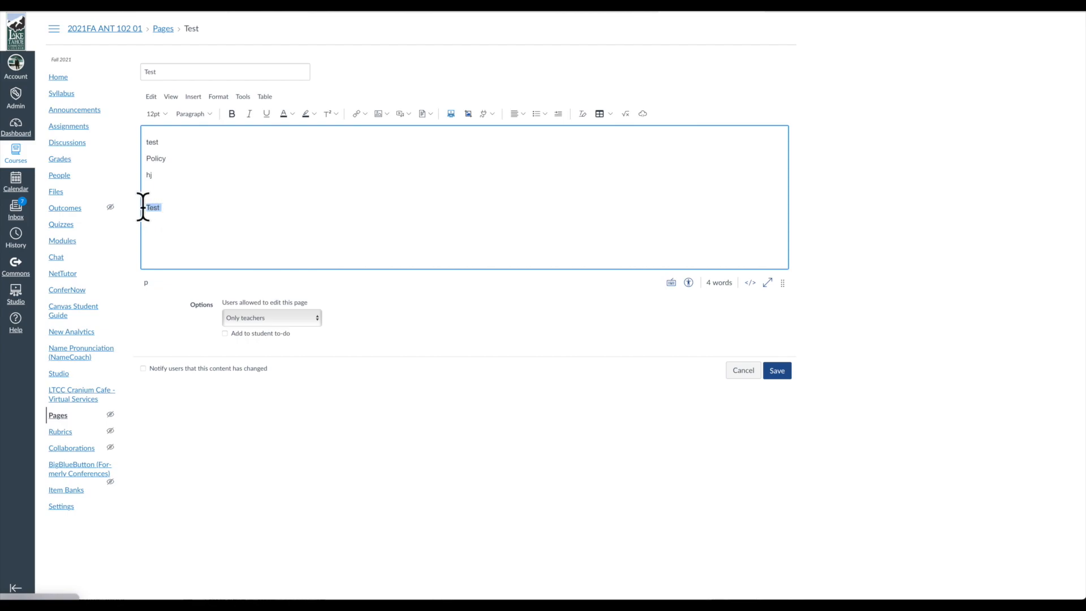
left_click(293, 112)
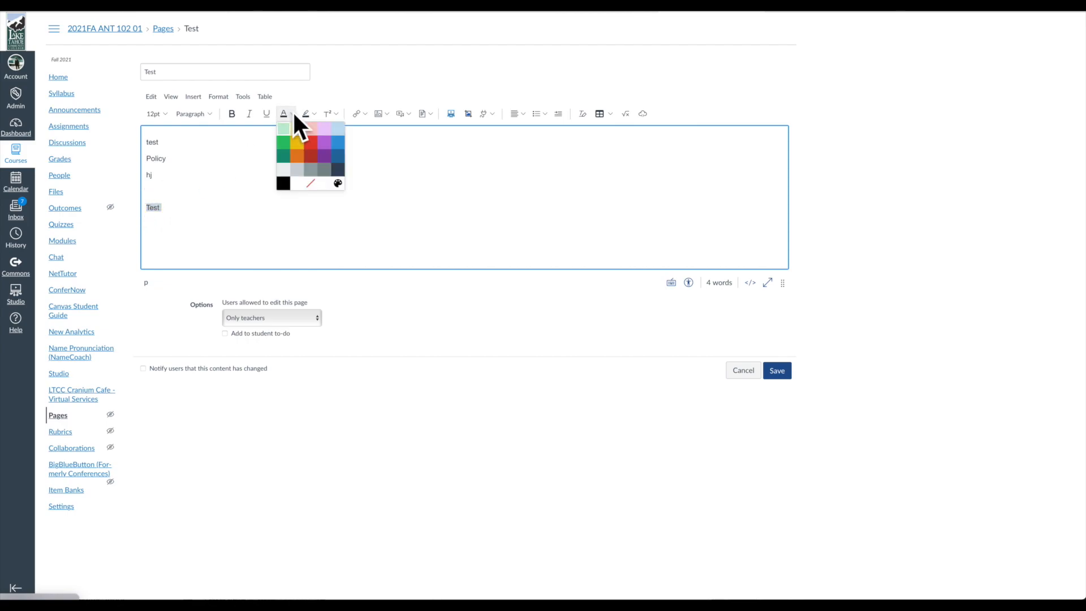
left_click(310, 143)
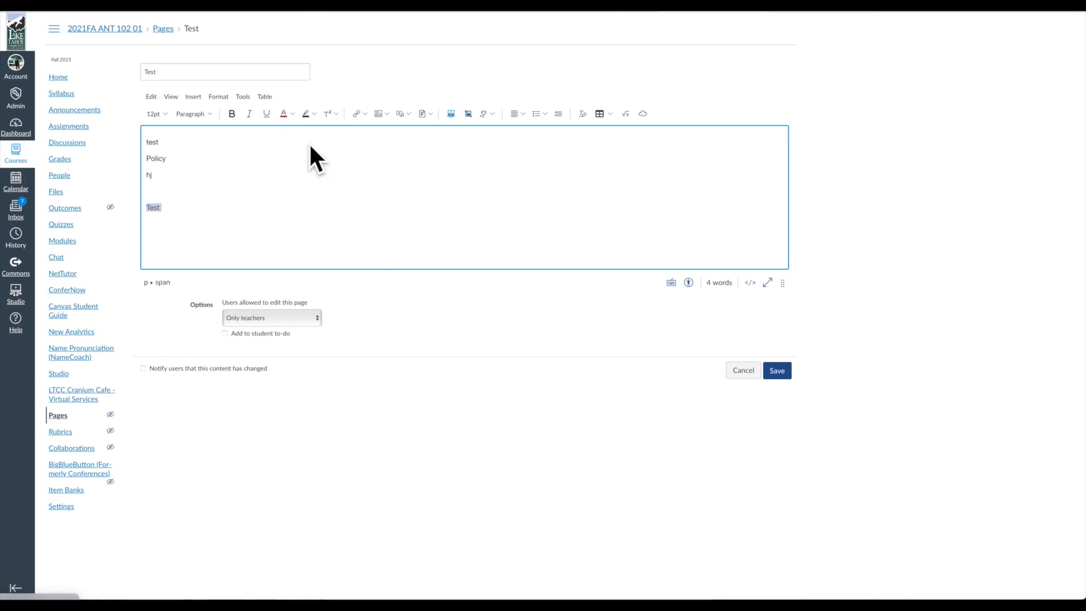
left_click(274, 210)
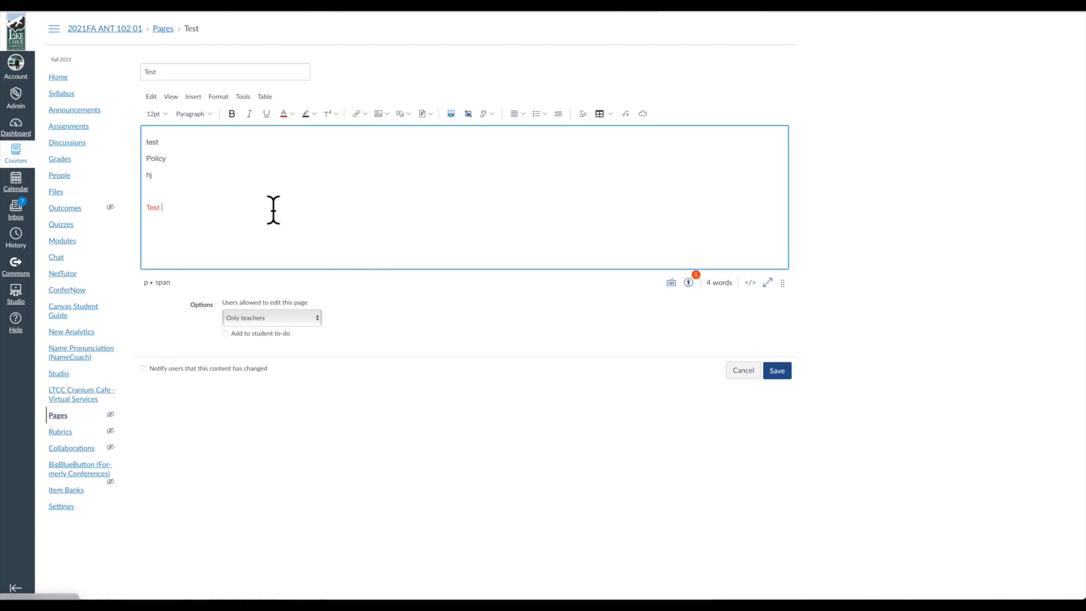
Fix the contrast issue on the red "Test" with the Accessibility Checker by applying the fully opaque text colour rgb(109, 19, 109), and close the checker.
left_click(689, 282)
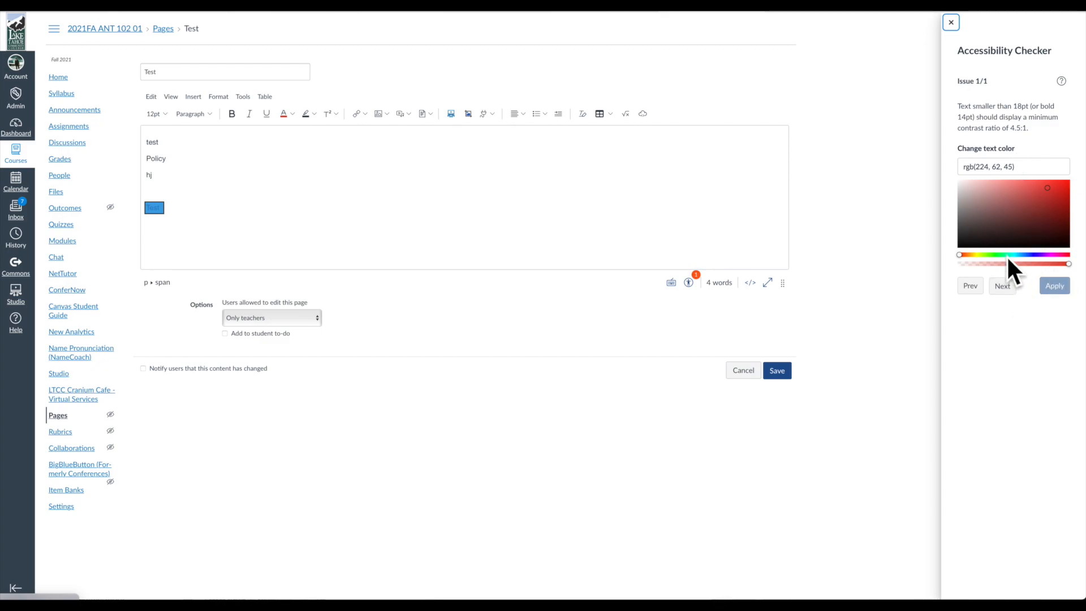
mouse_move(1067, 264)
left_mouse_down()
mouse_move(965, 264)
mouse_move(1020, 248)
mouse_move(1047, 251)
mouse_move(968, 256)
mouse_move(1059, 257)
left_mouse_up()
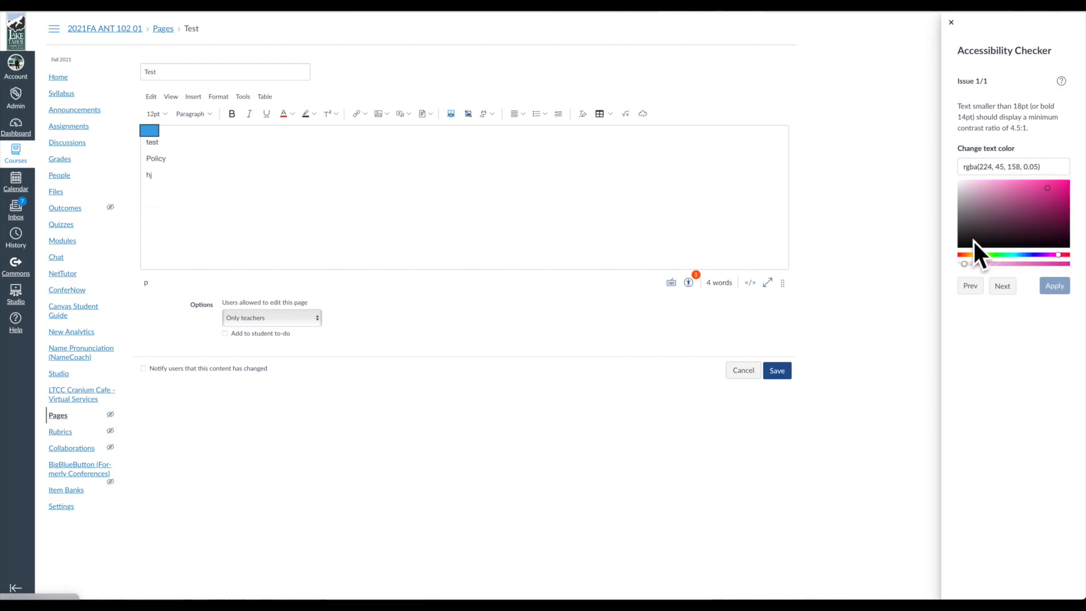
left_click(966, 239)
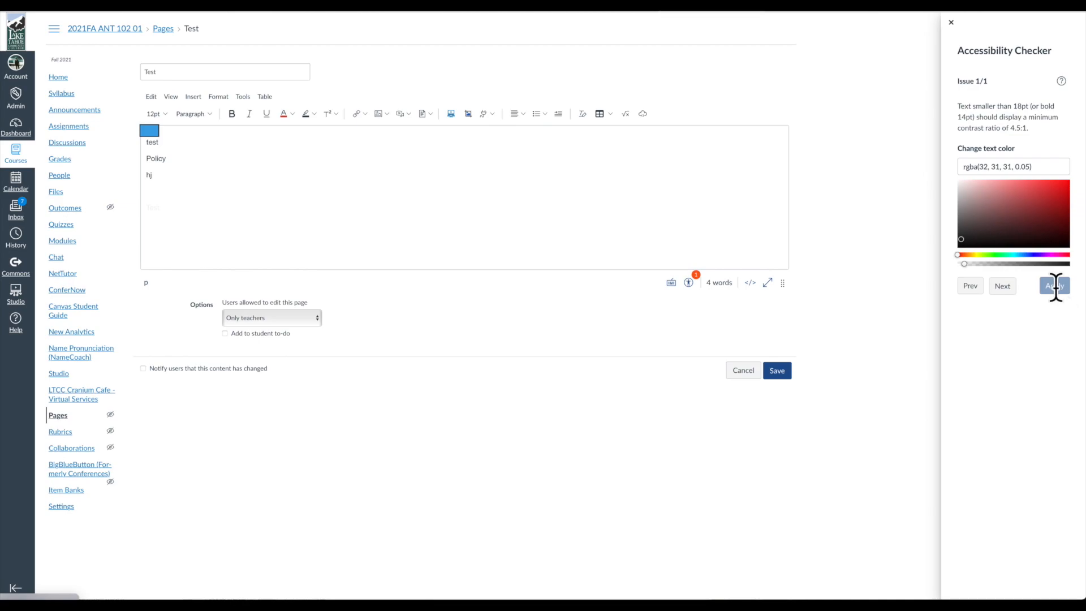
left_click_drag(965, 240, 1074, 266)
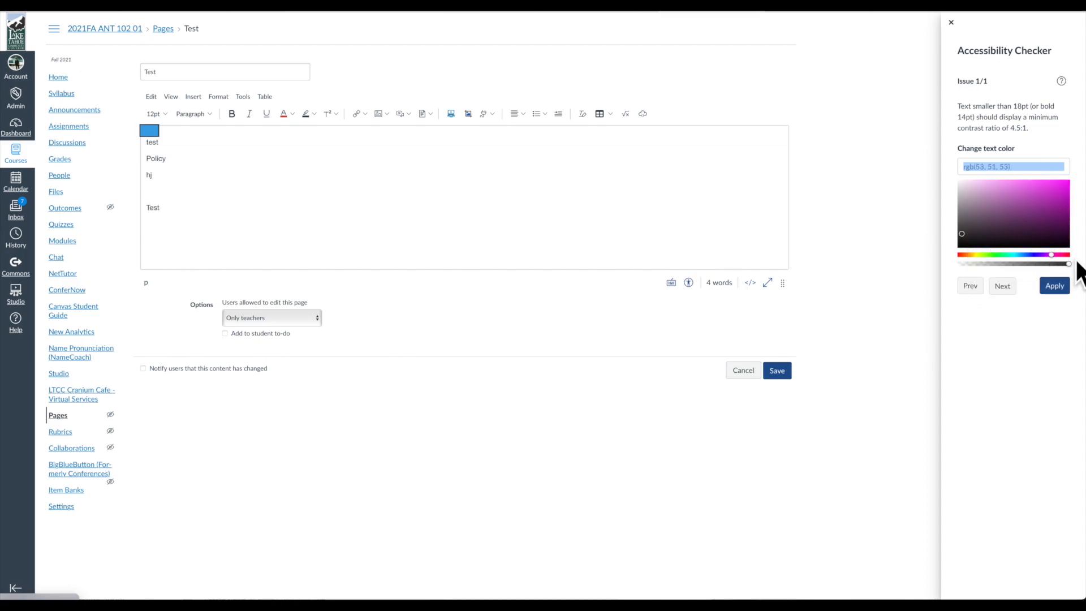
left_click_drag(964, 242, 1050, 219)
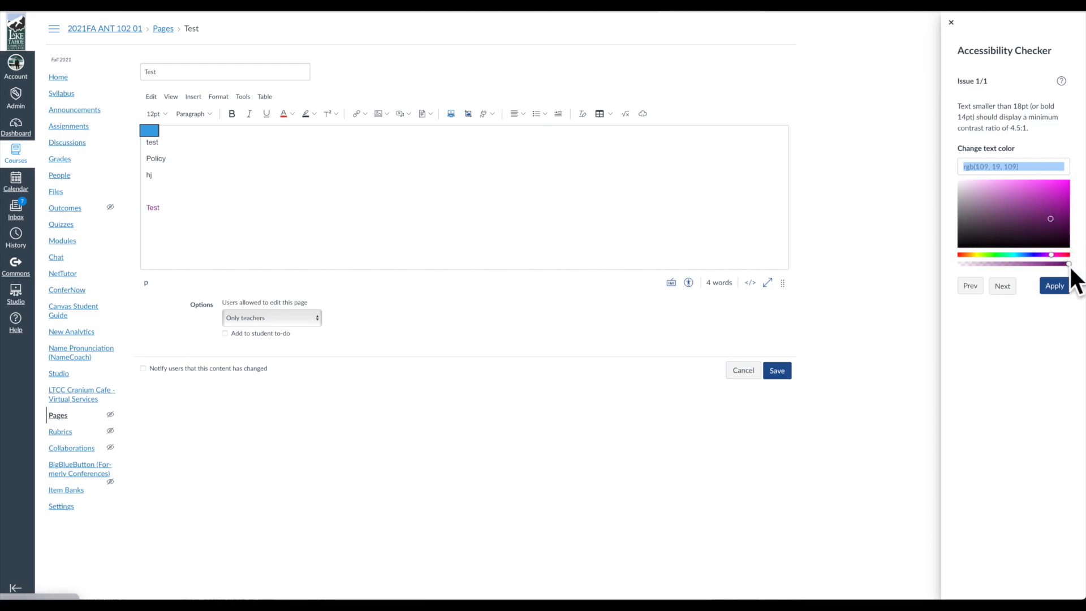
left_click_drag(1069, 264, 1036, 265)
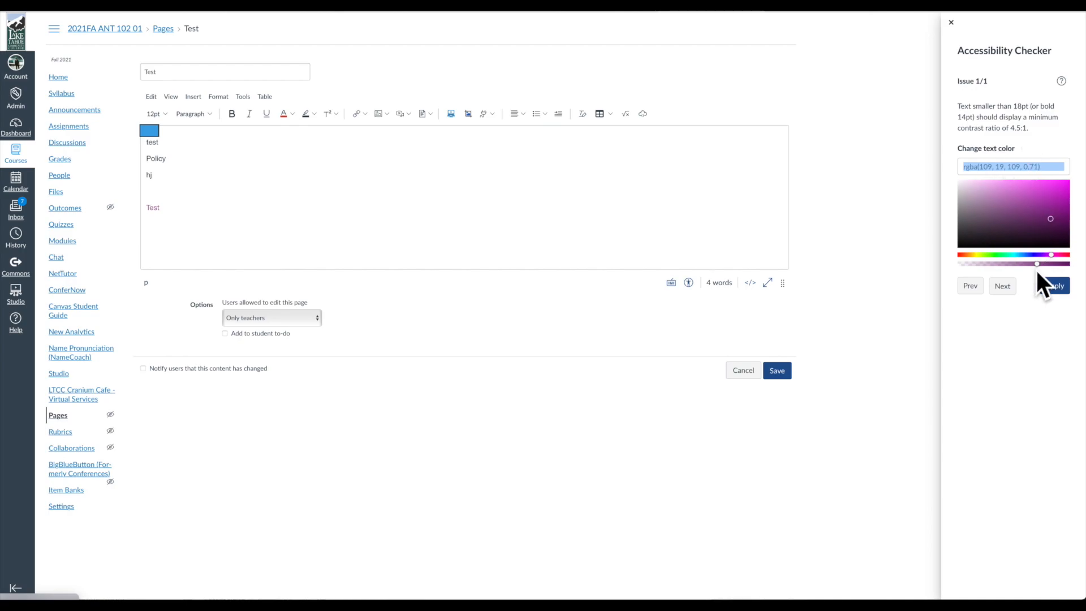
left_click_drag(1034, 263, 1072, 276)
left_click(1057, 284)
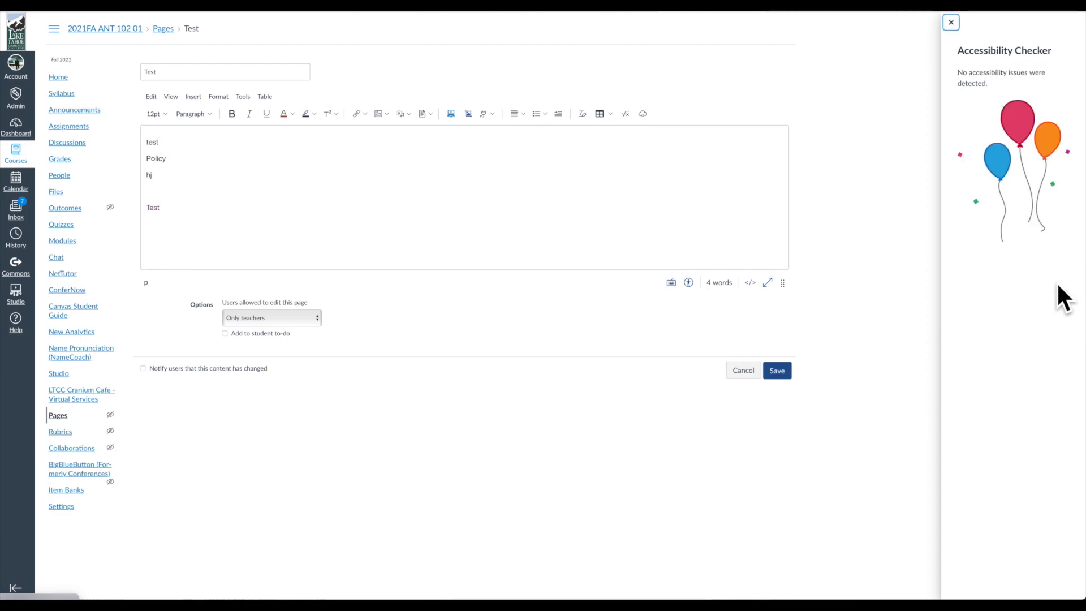
left_click(262, 175)
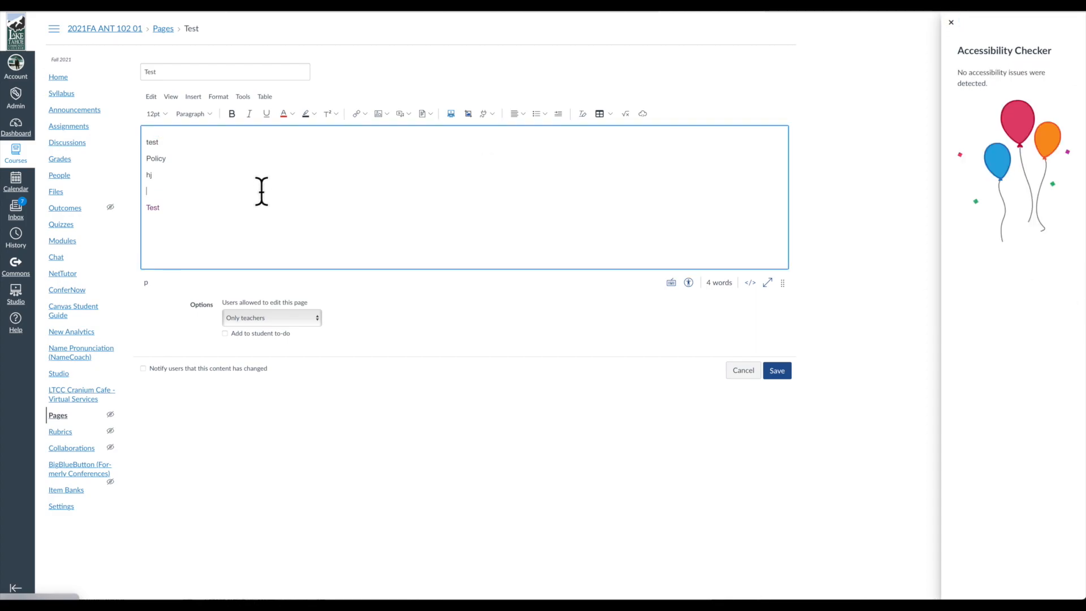
left_click(950, 21)
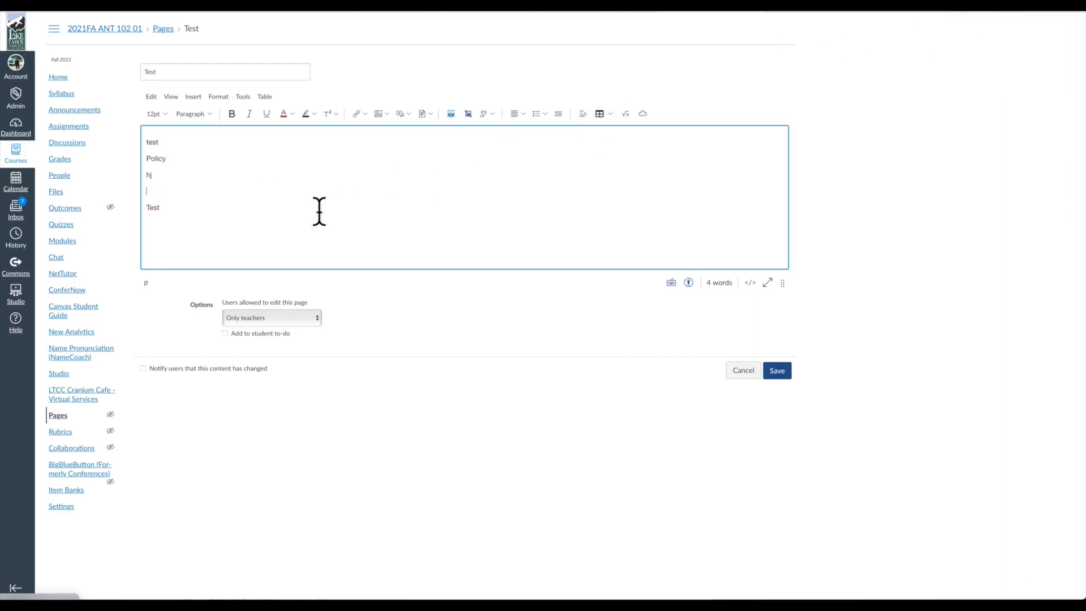
Clear the formatting of the last line "Test" and recheck the page's accessibility.
left_click(257, 210)
double_click(152, 207)
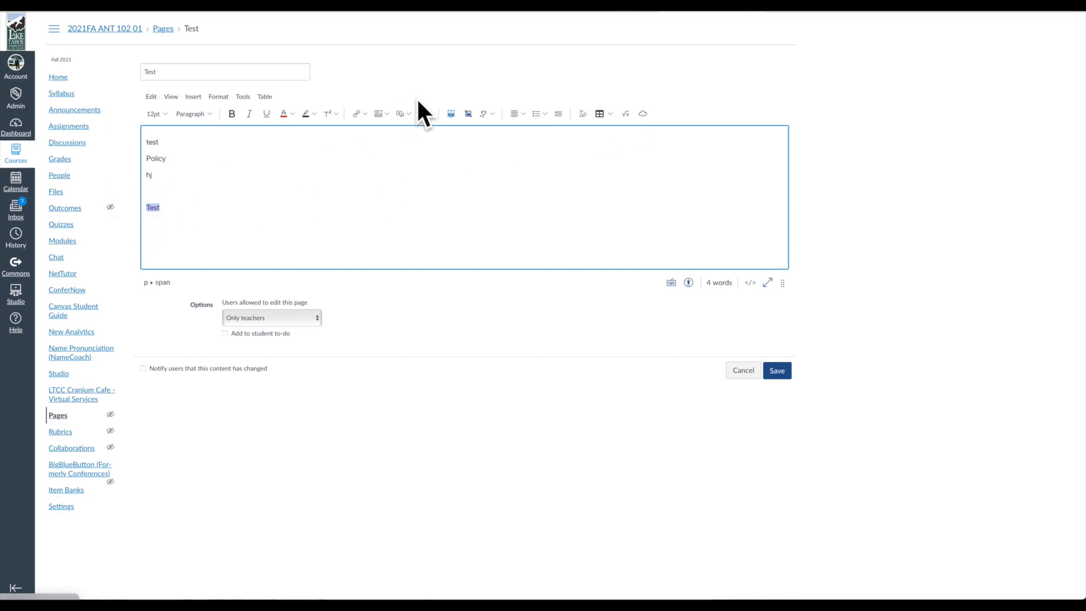
left_click(583, 114)
left_click(689, 283)
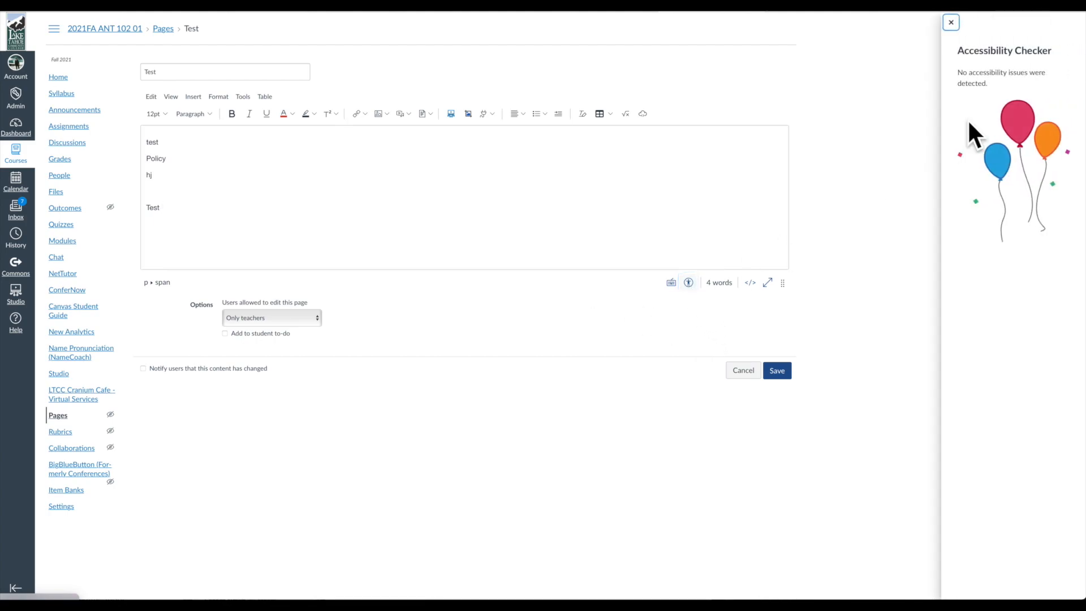
left_click(951, 22)
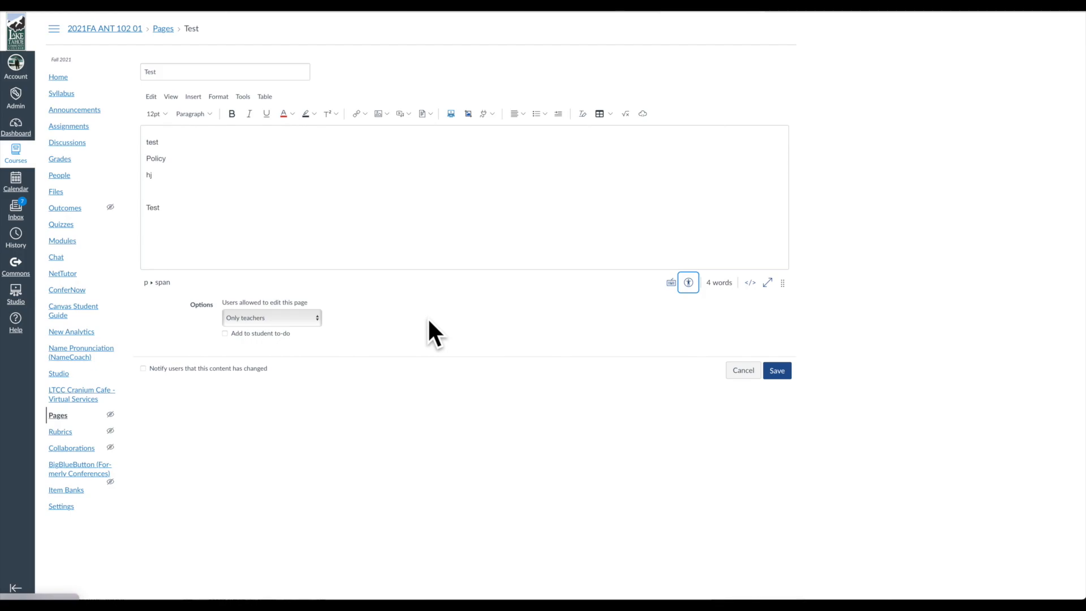
Show the editor in fullscreen, look at the view options there, and return to the normal page layout.
left_click(767, 283)
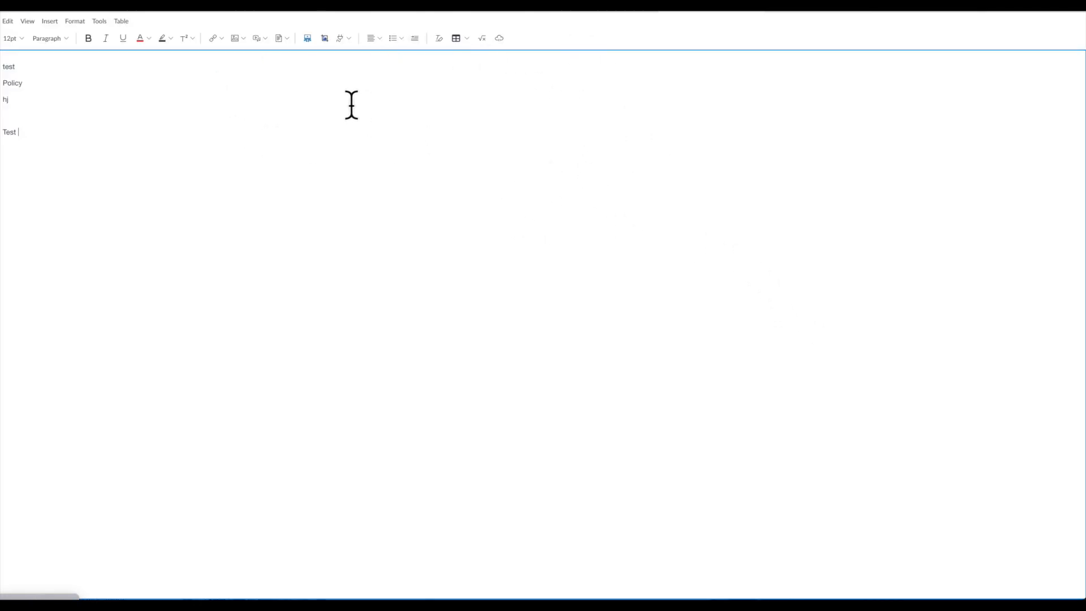
left_click(26, 20)
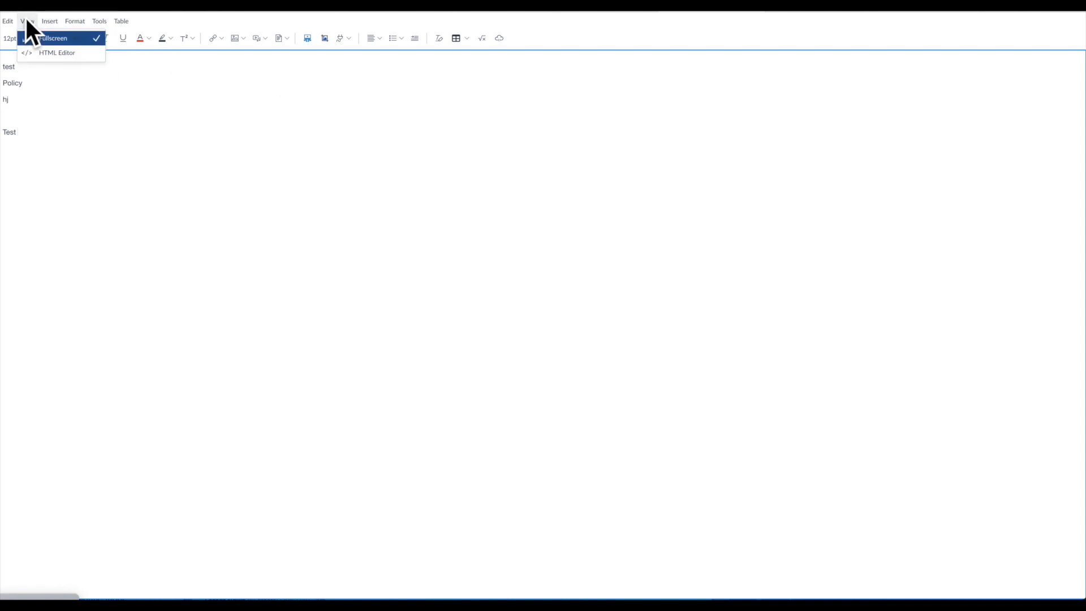
left_click(452, 116)
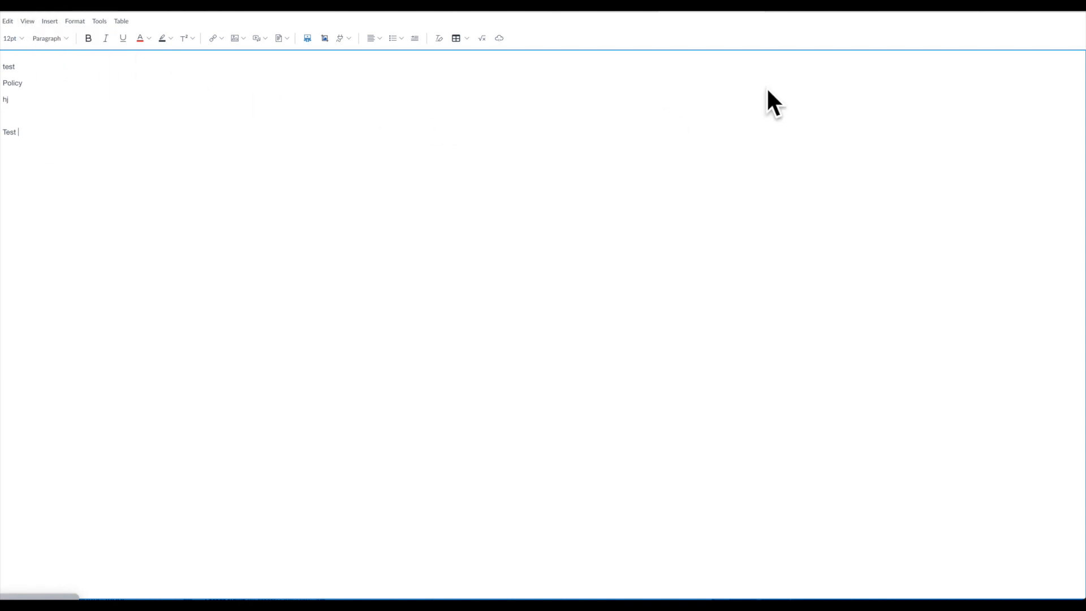
key("ctrl+shift+f")
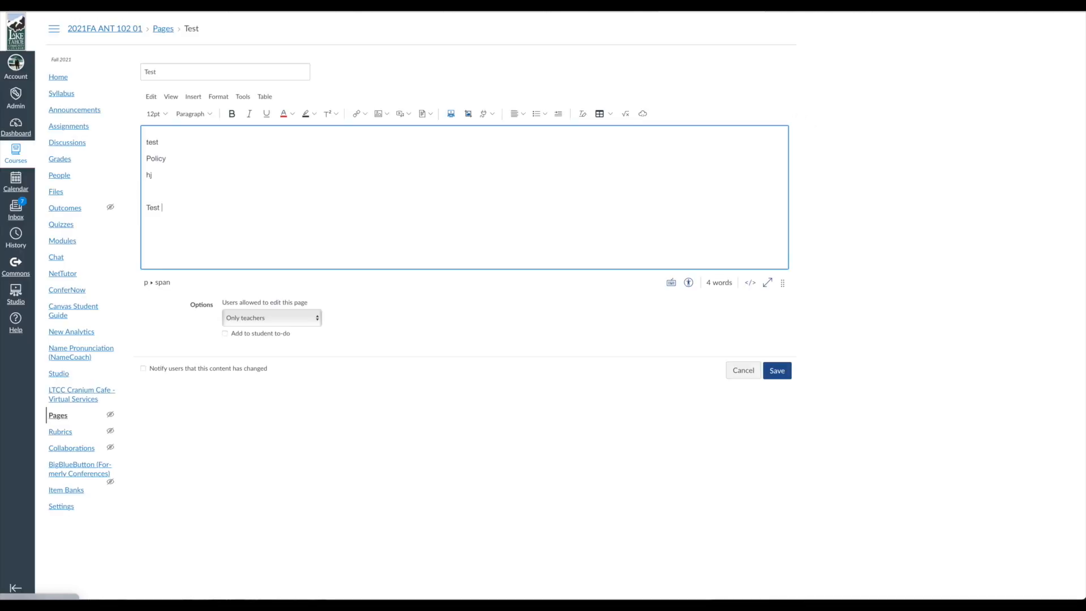
Enter fullscreen again to review the view and insert options, and repeat switching fullscreen on and off, ending in the normal layout.
left_click(768, 281)
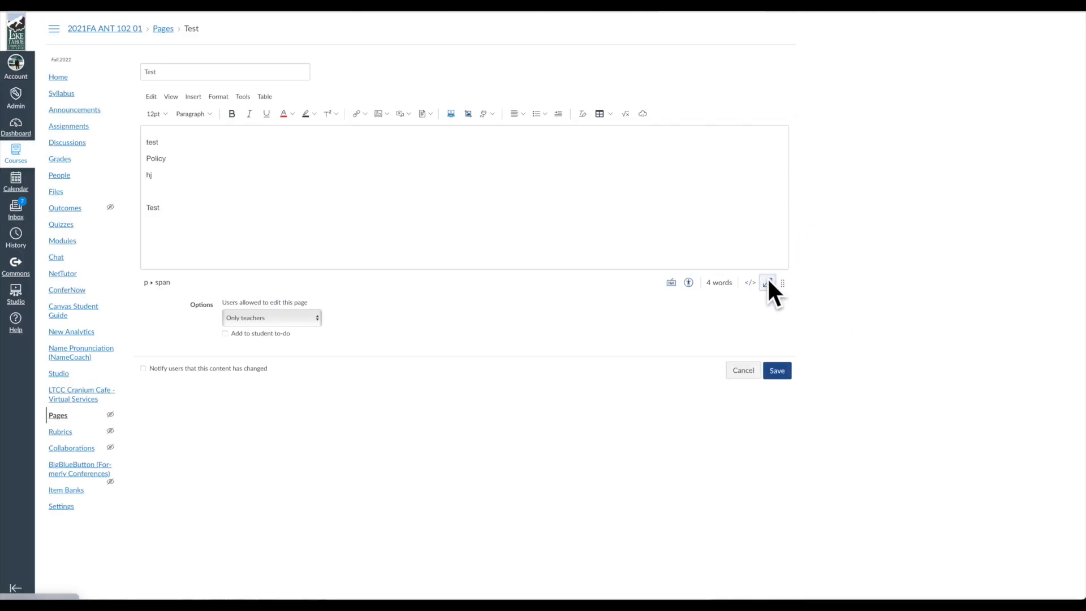
left_click(11, 23)
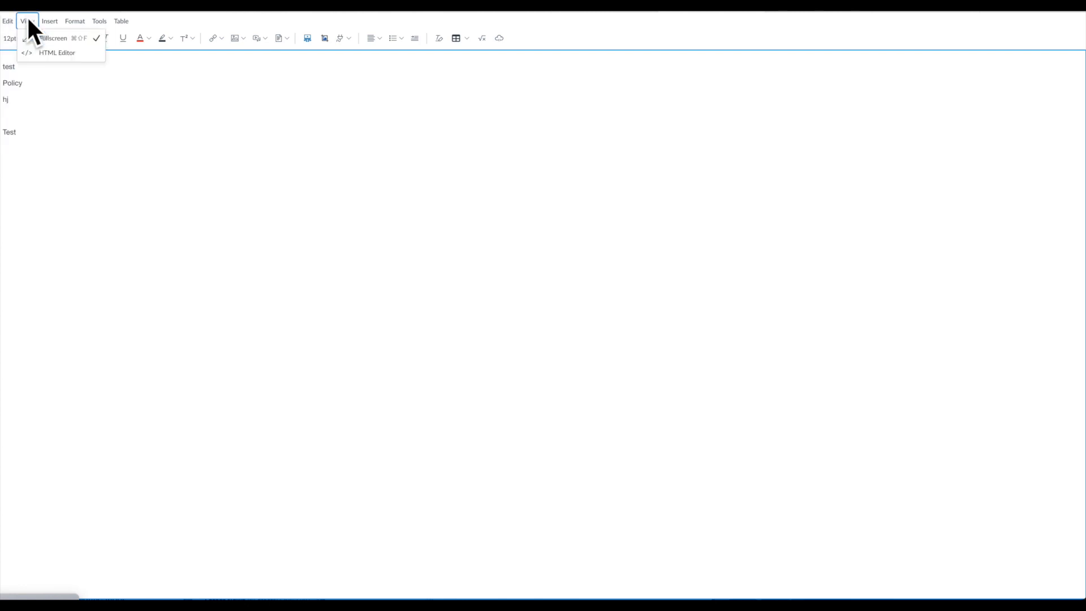
left_click(28, 20)
left_click(28, 20)
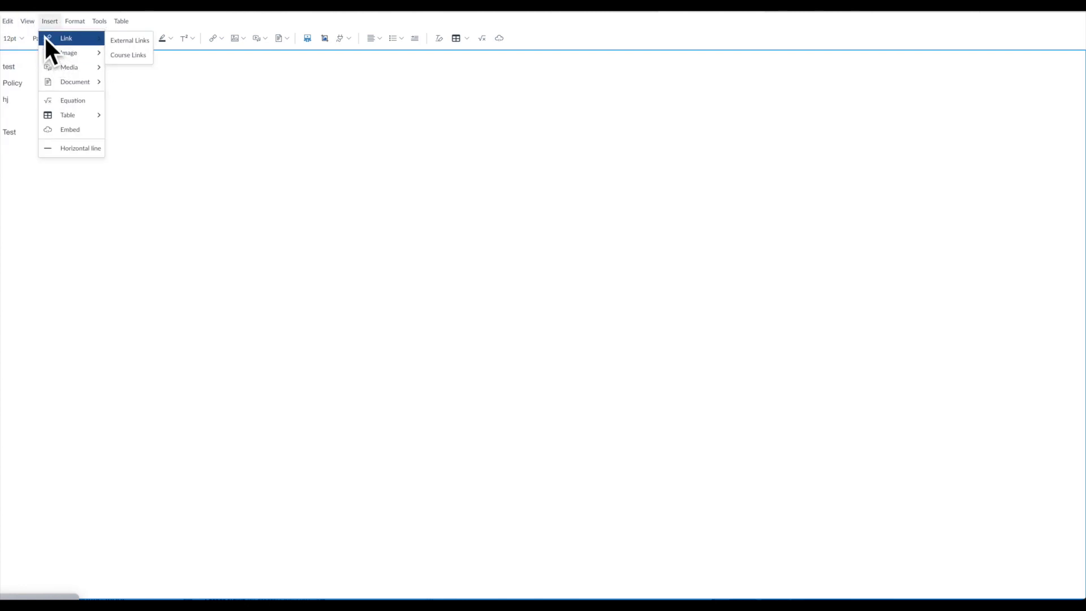
left_click(46, 36)
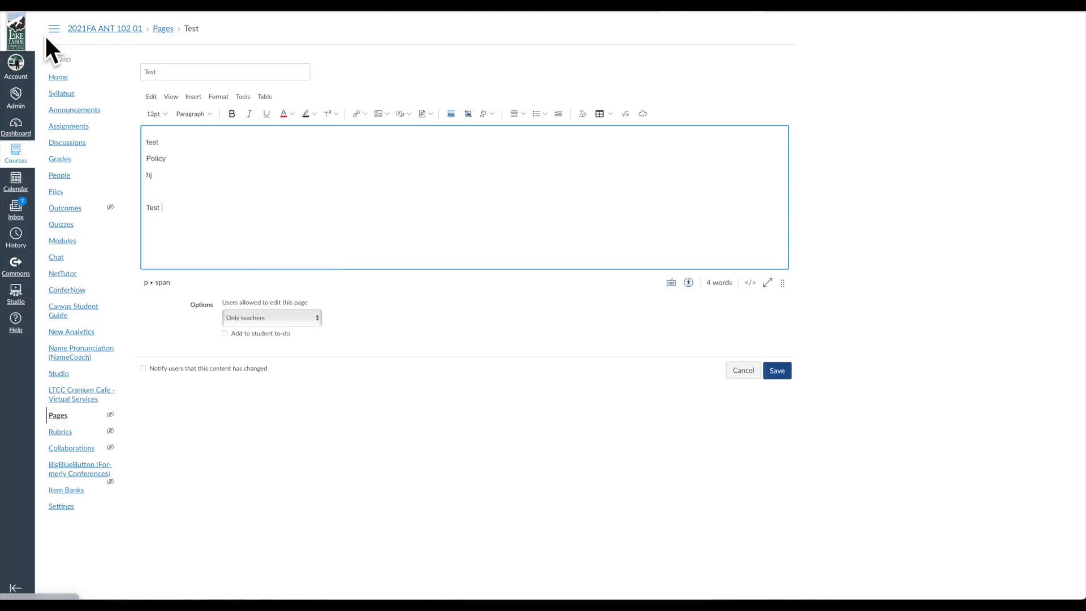
left_click(768, 282)
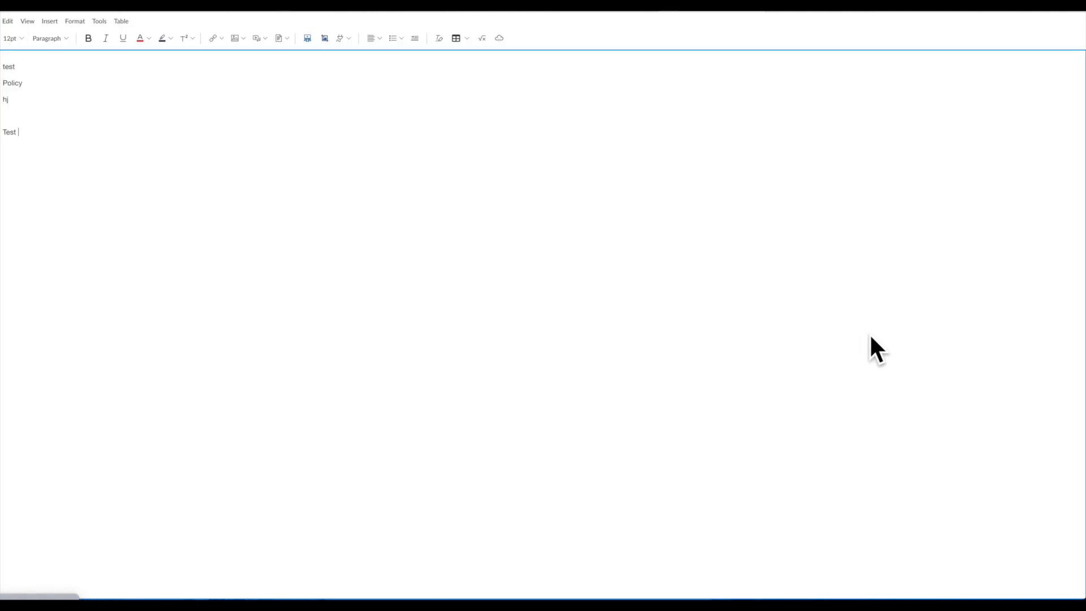
key("Escape")
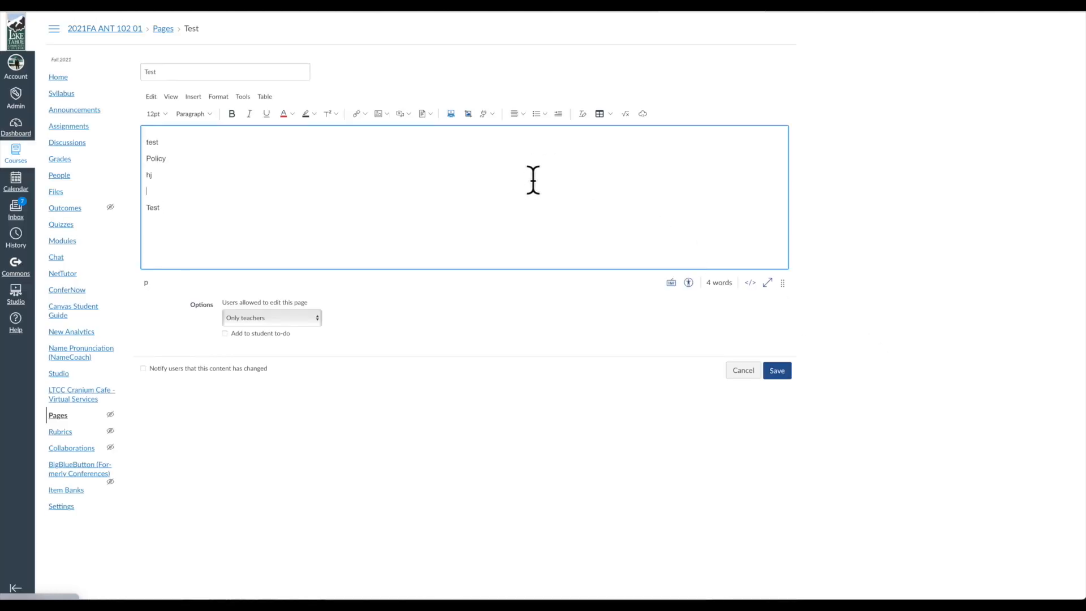